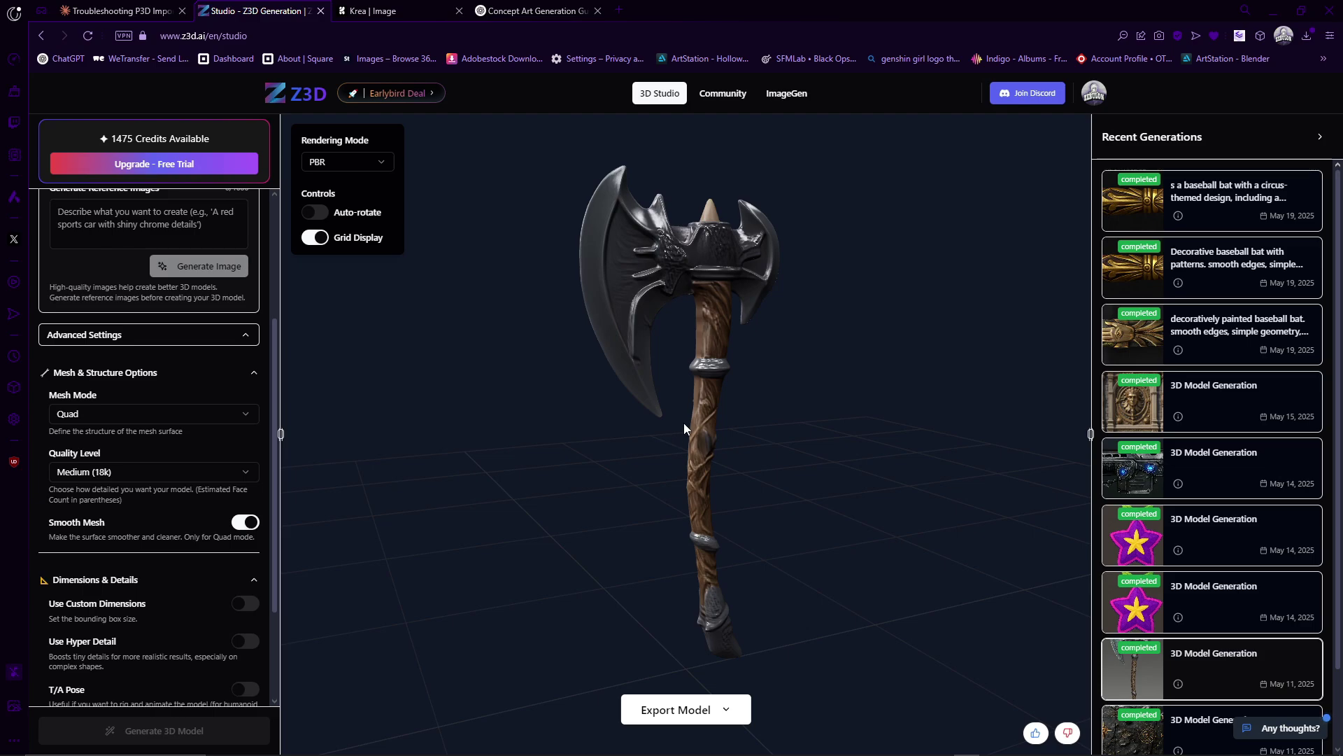
Inspect the axe model from several angles and examine its topology up close in Wireframe rendering mode.
left_click_drag(737, 400, 715, 385)
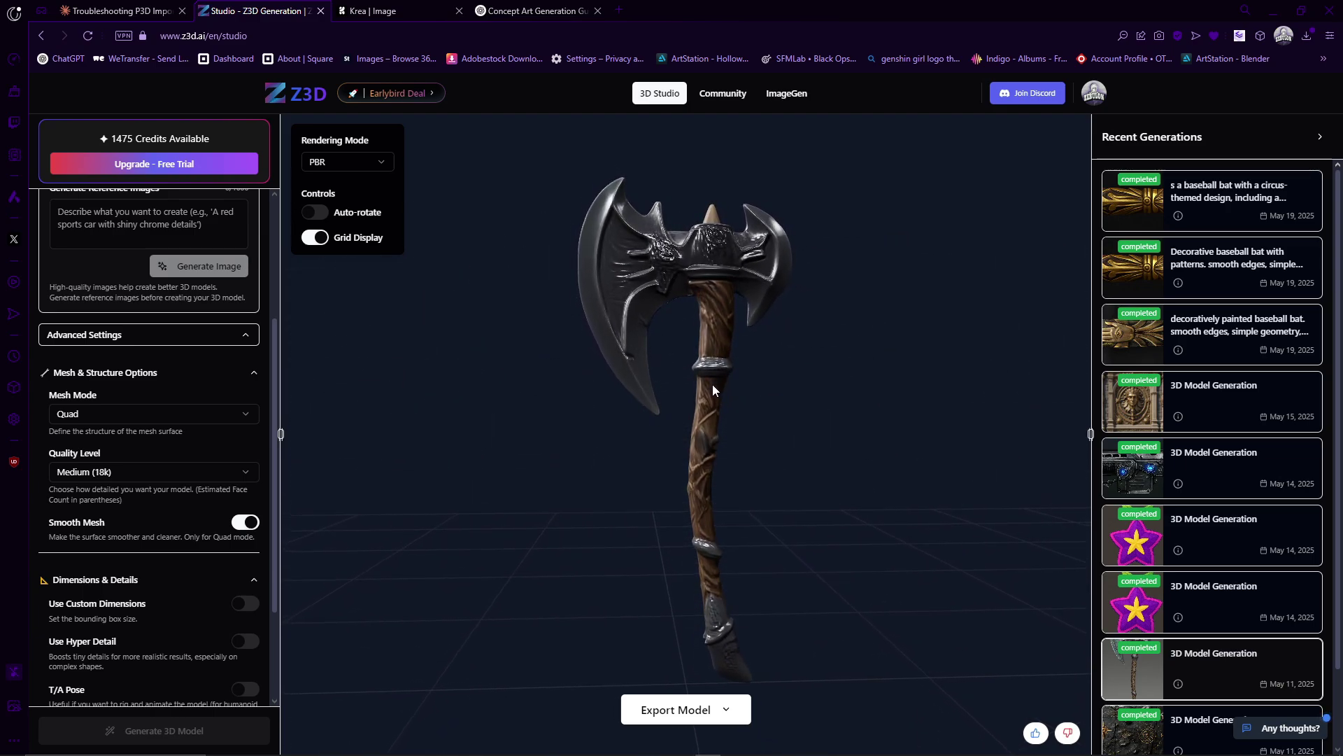
scroll(729, 368, "up", 5)
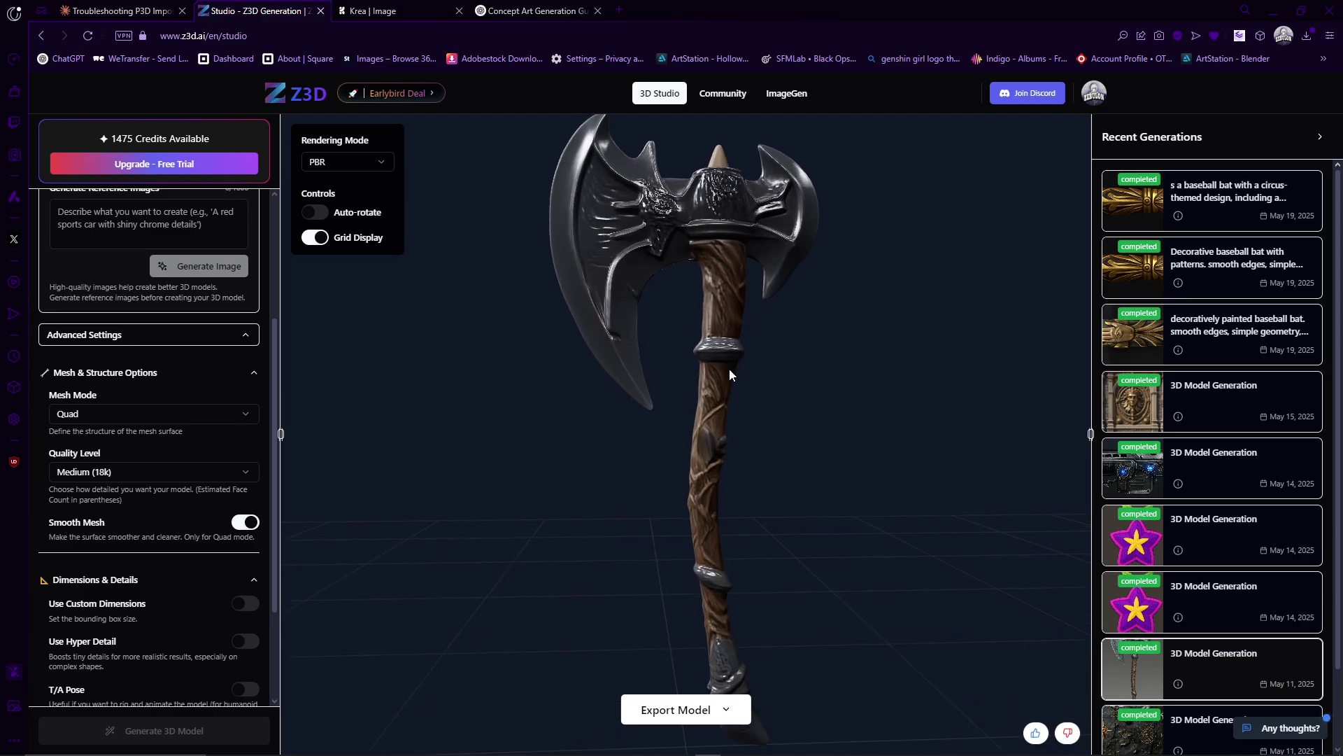
left_click_drag(771, 313, 759, 396)
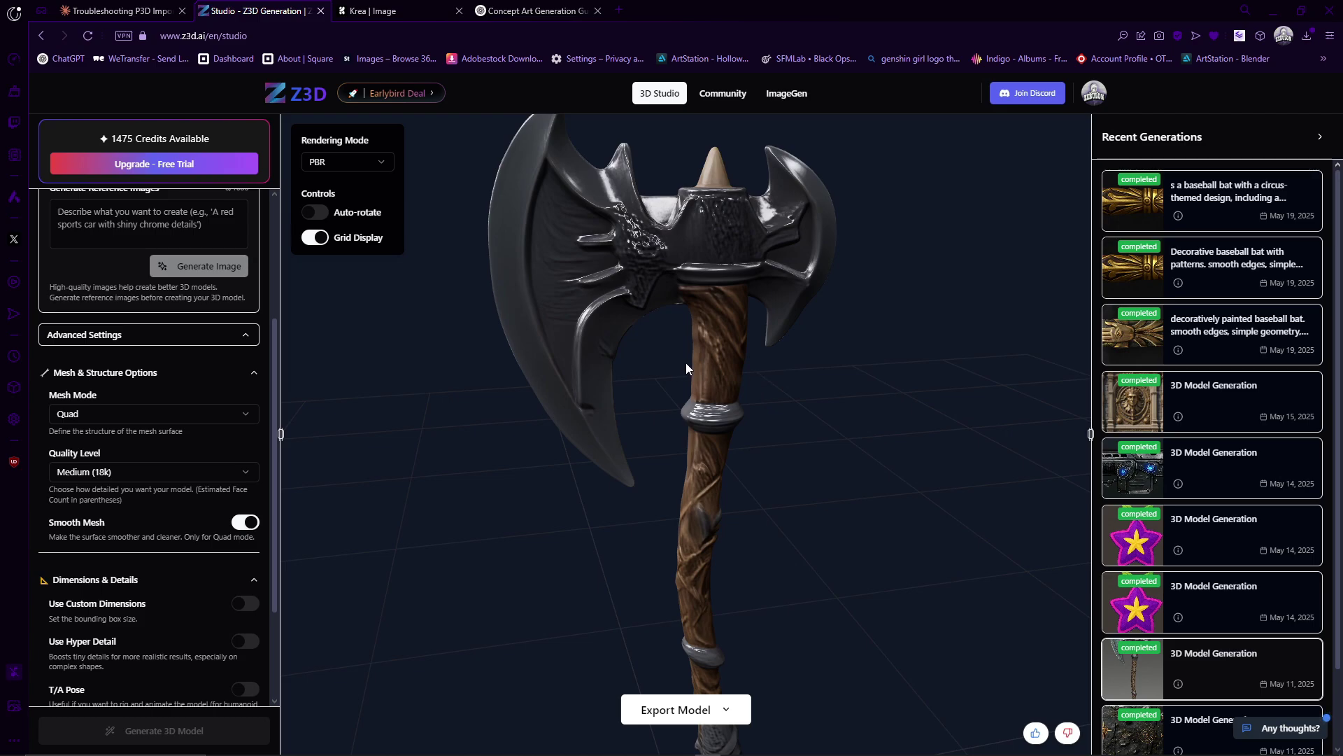
left_click_drag(687, 362, 674, 338)
left_click(359, 159)
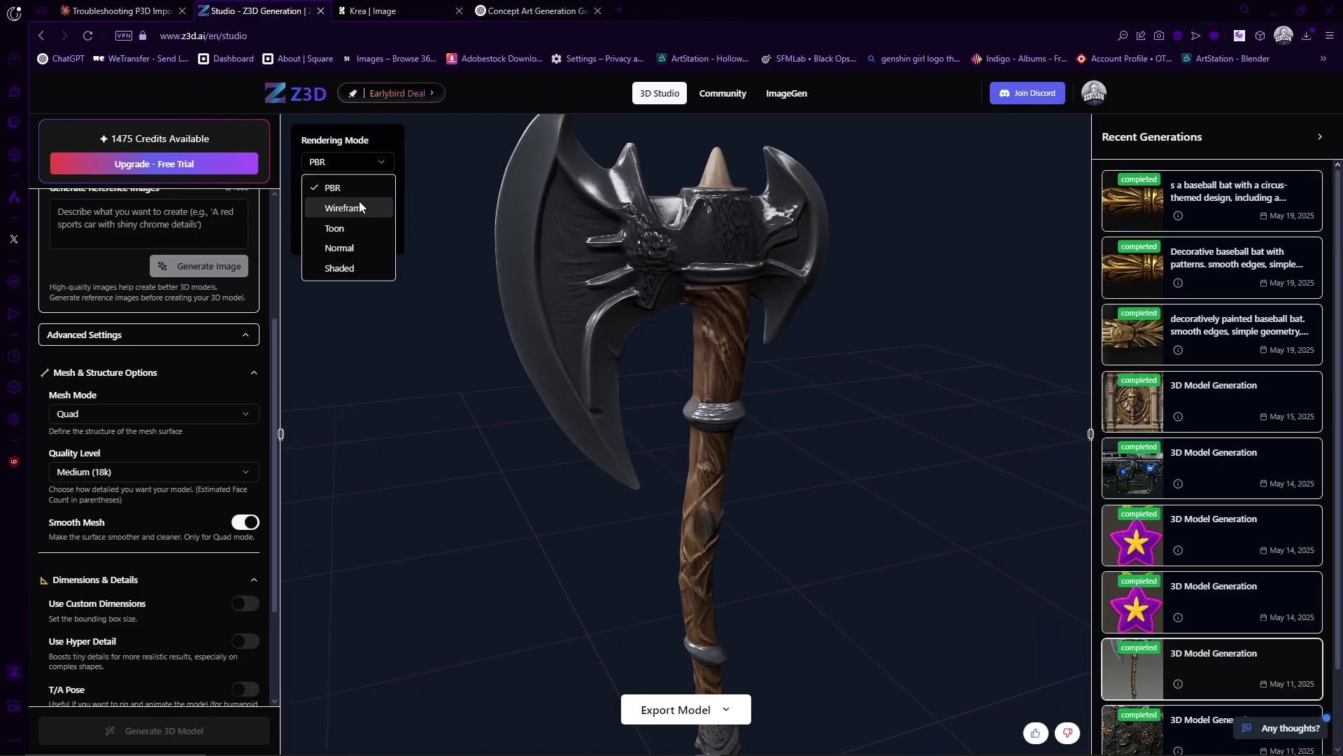
left_click(360, 208)
scroll(704, 366, "up", 2)
scroll(704, 366, "up", 4)
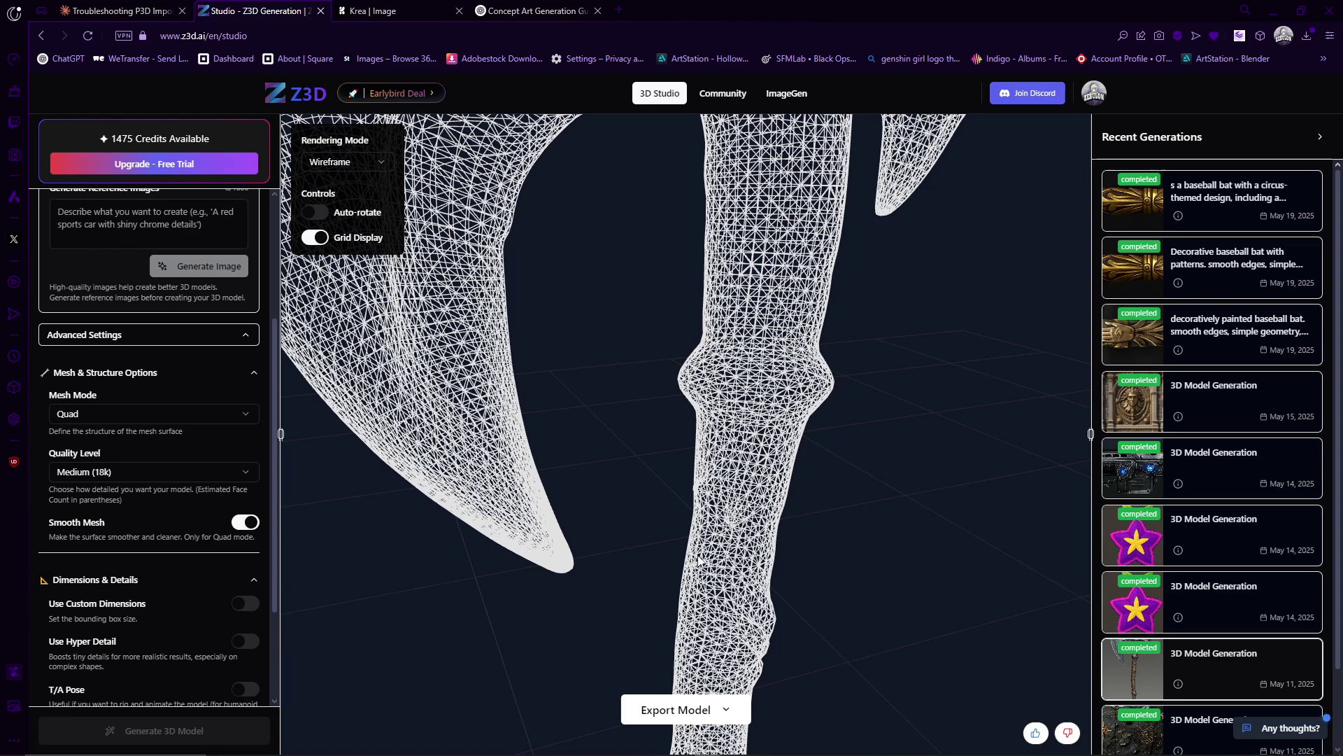
Export the axe model in Usdz format.
left_click(708, 712)
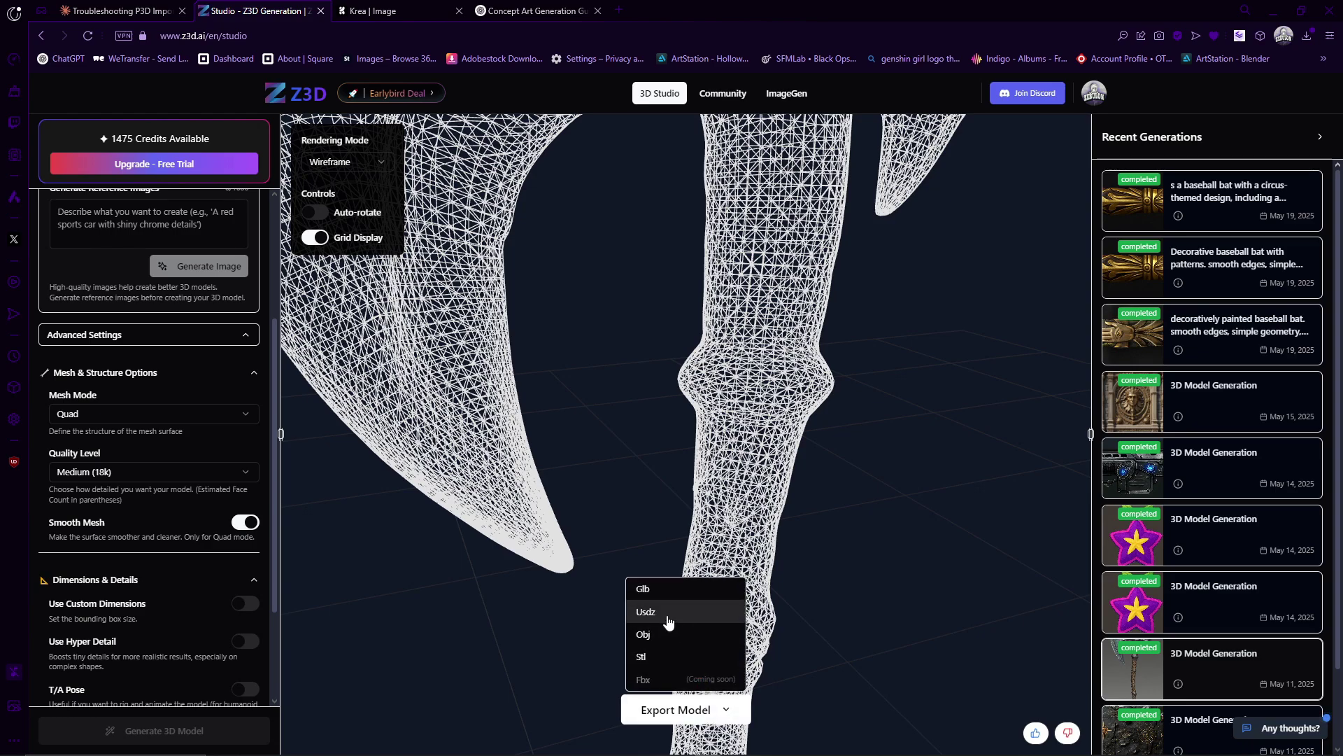
left_click(641, 612)
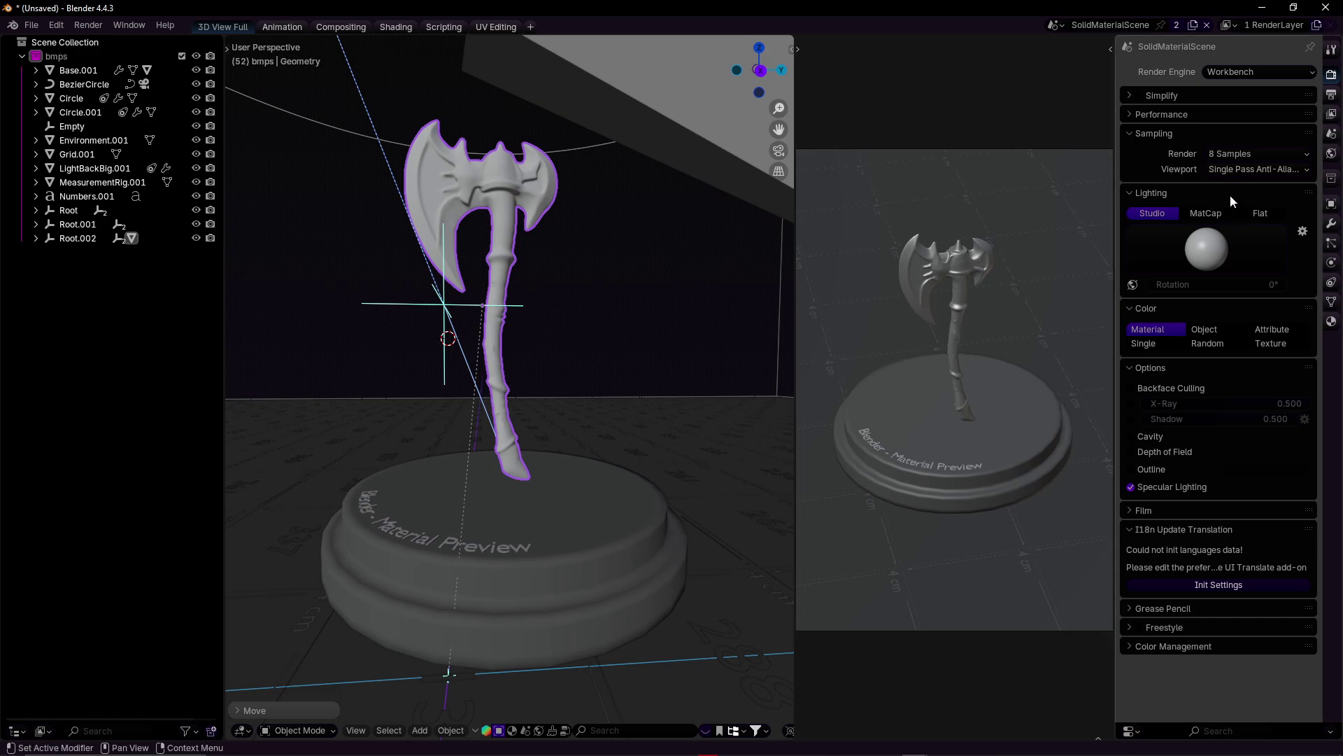
In Blender, set the render engine to Cycles for the material preview scene with the imported axe.
left_click(1249, 73)
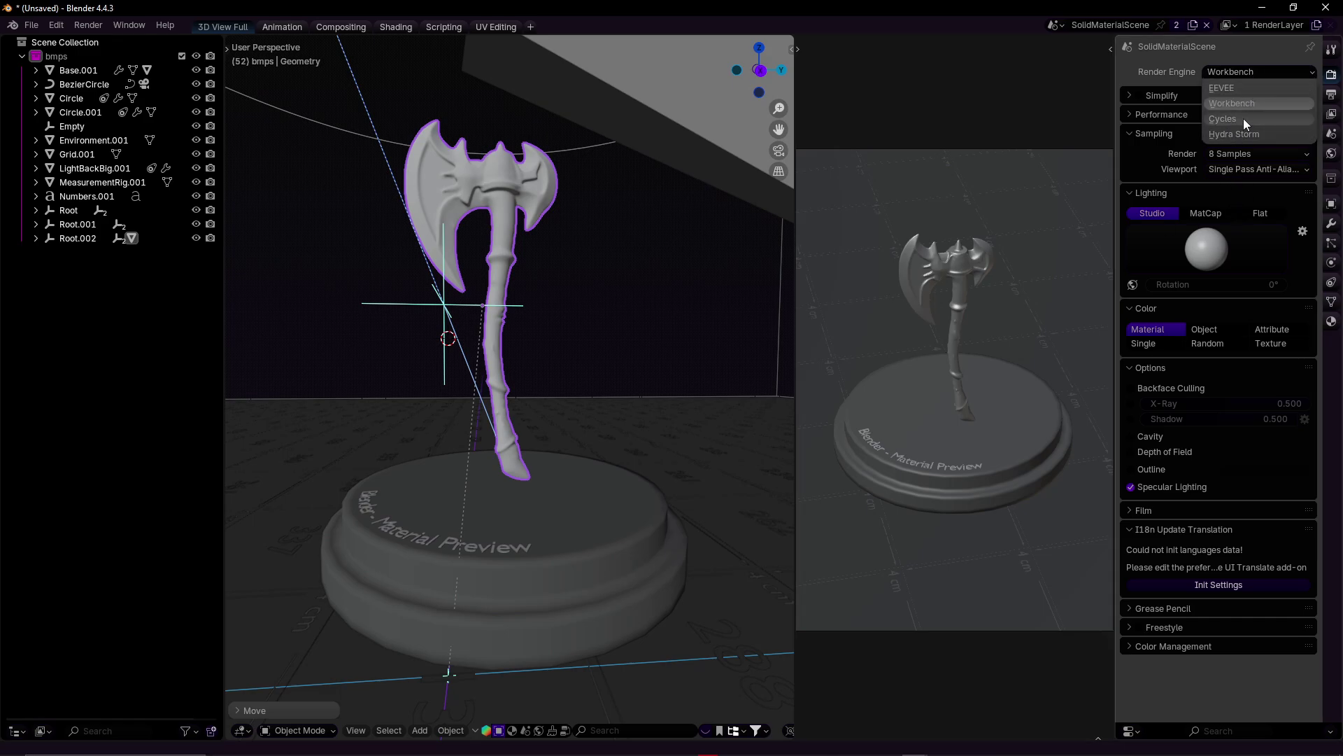
left_click(1244, 120)
scroll(963, 280, "up", 5)
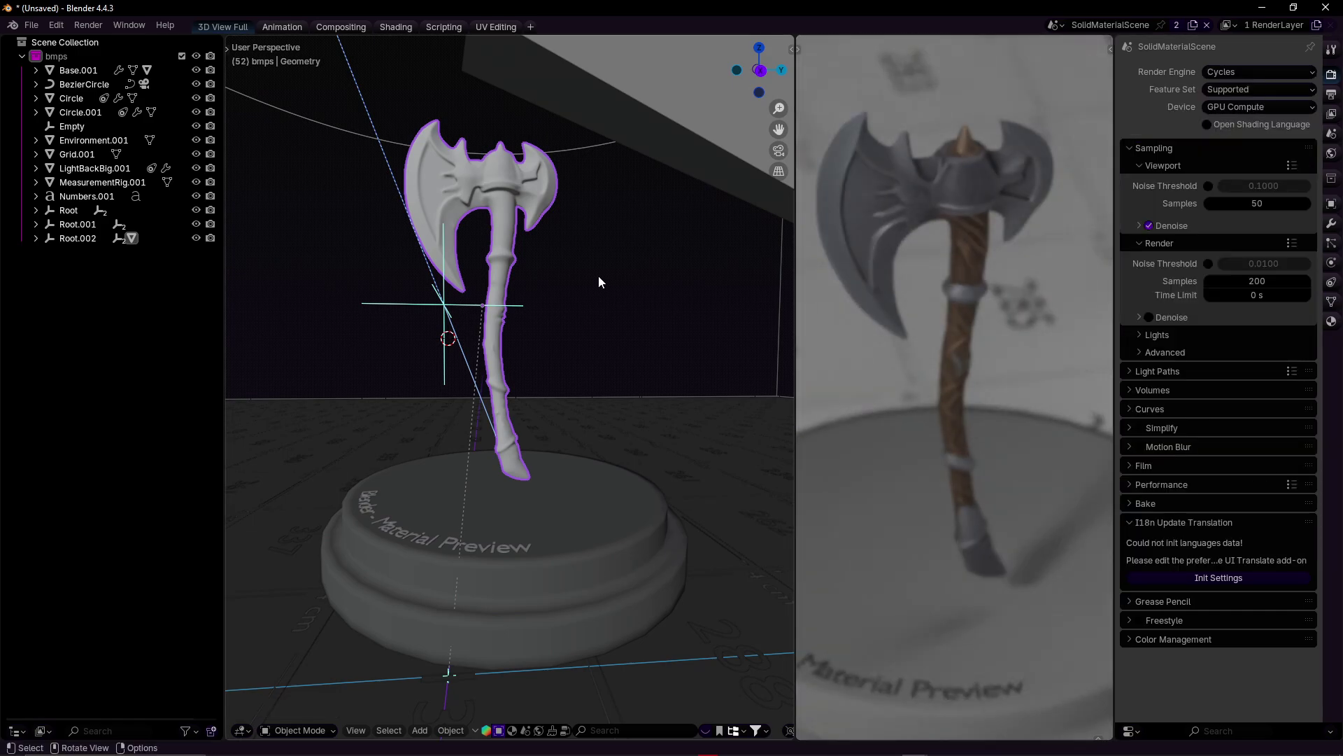
Rotate the axe freely with a trackball rotation so it tilts above the pedestal.
key("r")
key("r")
left_click(623, 153)
scroll(988, 647, "down", 3)
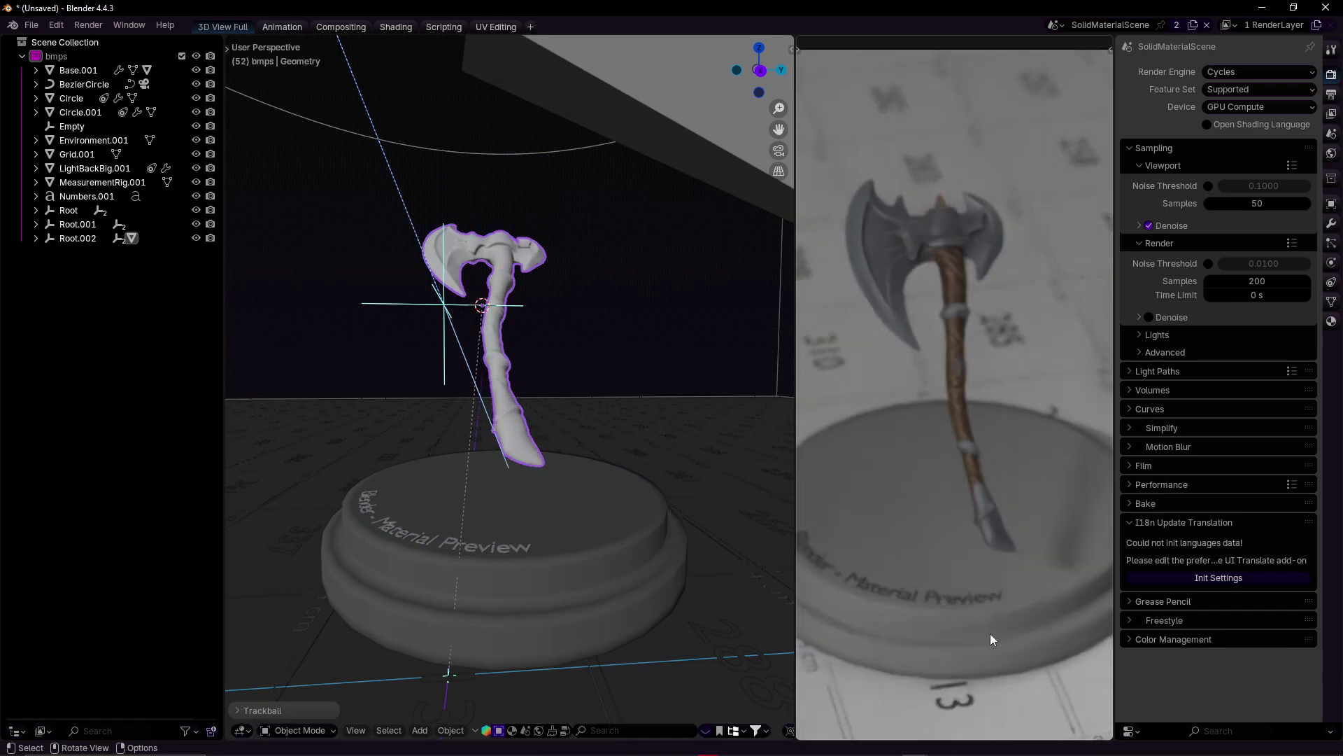
Open the shading options of the rendered viewport and set Compositor to Disabled.
left_click(1105, 737)
left_click(1101, 737)
scroll(1007, 730, "down", 8)
left_click(1086, 731)
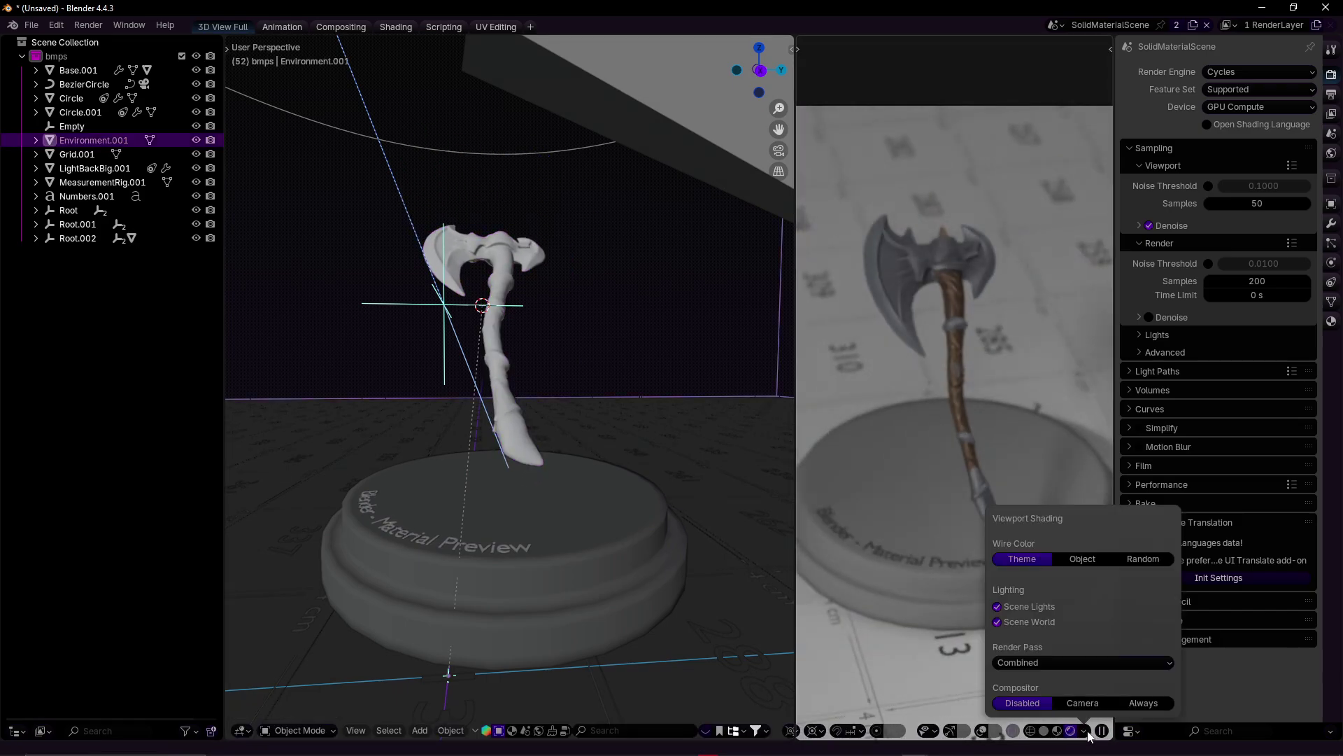
Scale the axe up uniformly to about 1.48 times its size.
mouse_move(529, 465)
middle_mouse_down()
mouse_move(540, 475)
mouse_move(549, 413)
mouse_move(581, 392)
middle_mouse_up()
key("s")
right_click(665, 372)
left_click(593, 294)
key("s")
left_click(668, 337)
Enter Edit Mode on the axe and convert the triangles of the whole mesh to quads.
middle_click_drag(936, 364, 902, 359)
scroll(969, 364, "up", 5)
scroll(922, 395, "up", 2)
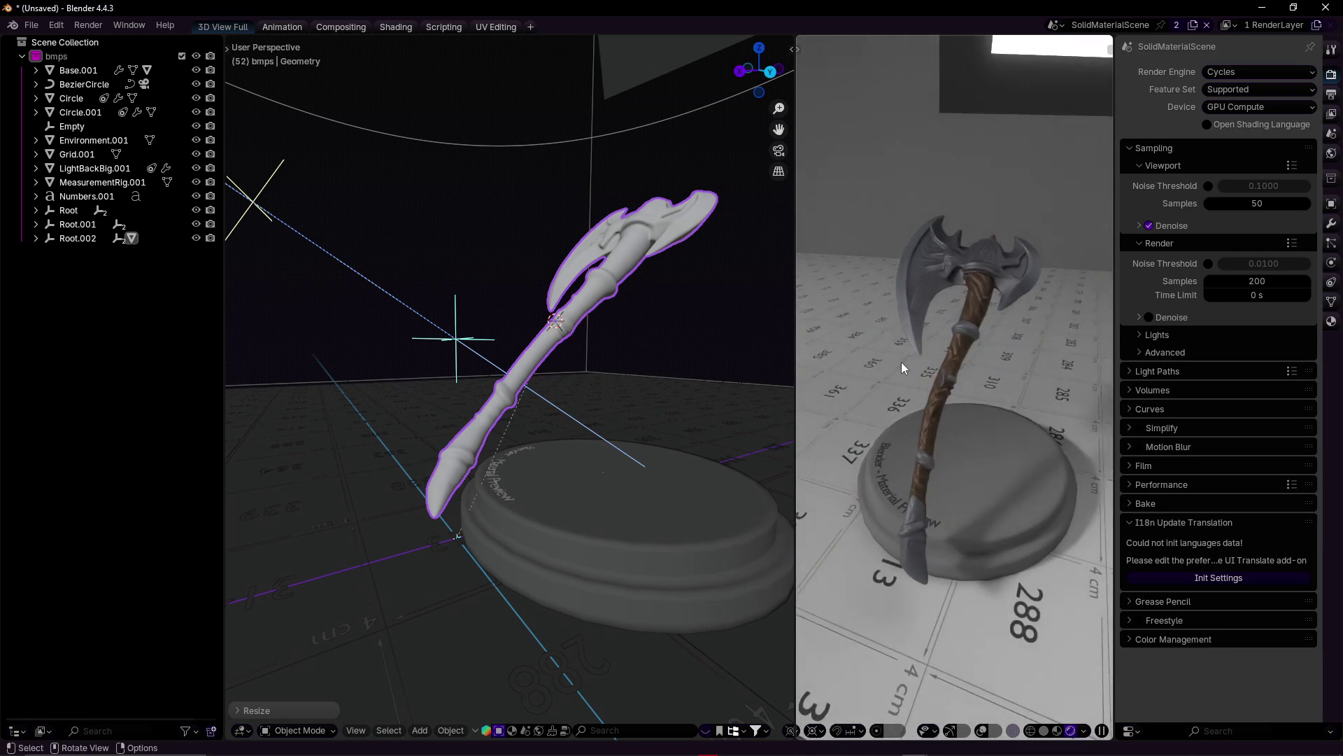
key("Tab")
left_click(968, 301)
scroll(477, 403, "up", 4)
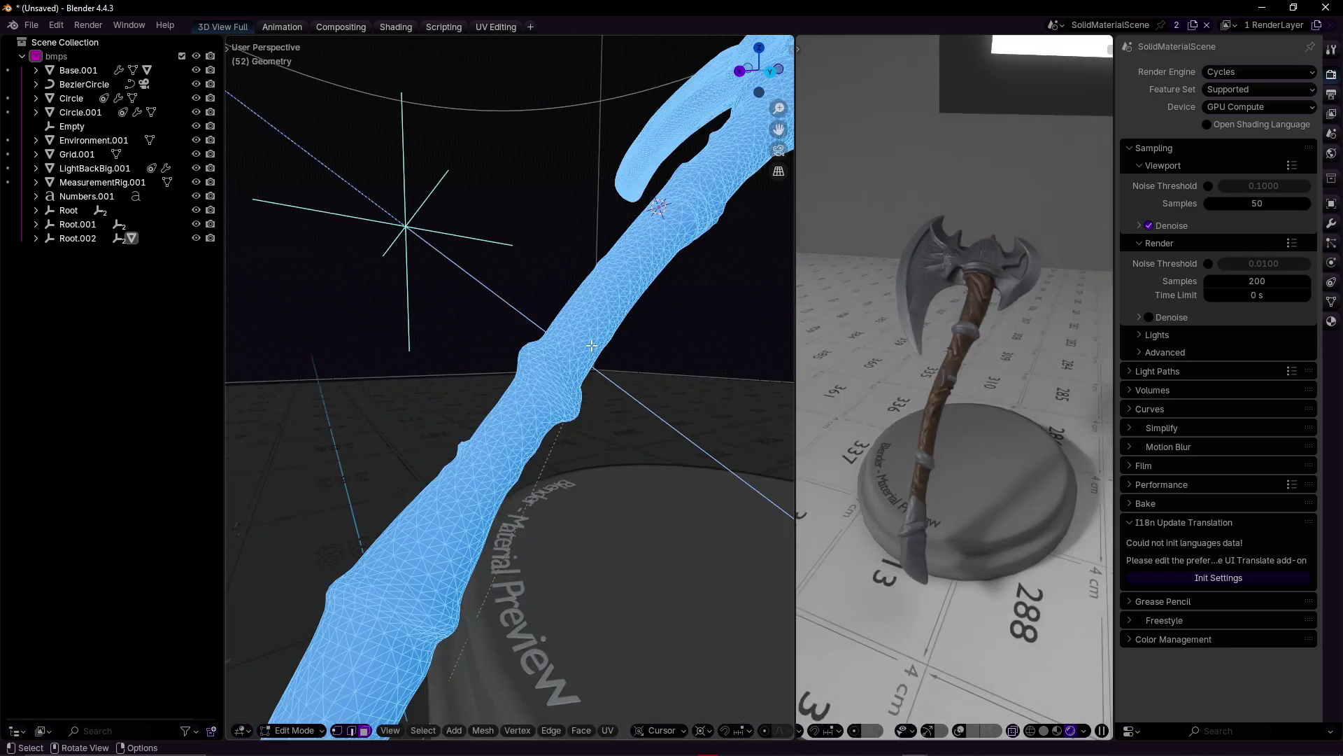
key("alt+j")
middle_click_drag(591, 345, 625, 392)
Merge the vertices of a single edge loop around the handle by distance and check the operation in the info log.
key("alt+a")
middle_click_drag(584, 294, 606, 350)
scroll(606, 350, "up", 3)
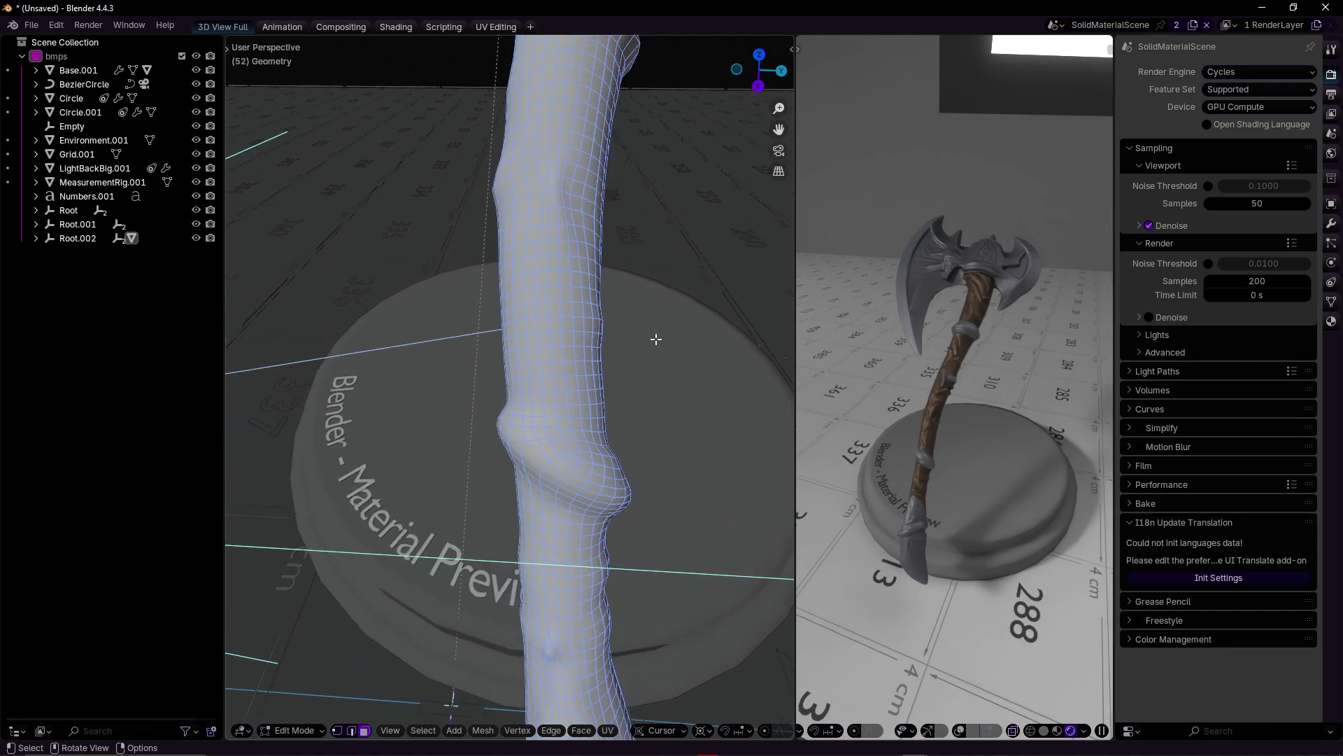
scroll(574, 350, "up", 3)
left_click(570, 316, "alt")
middle_click_drag(570, 317, 541, 368)
left_click(529, 371, "alt")
middle_click_drag(449, 342, 623, 360)
key("m")
left_click(606, 413)
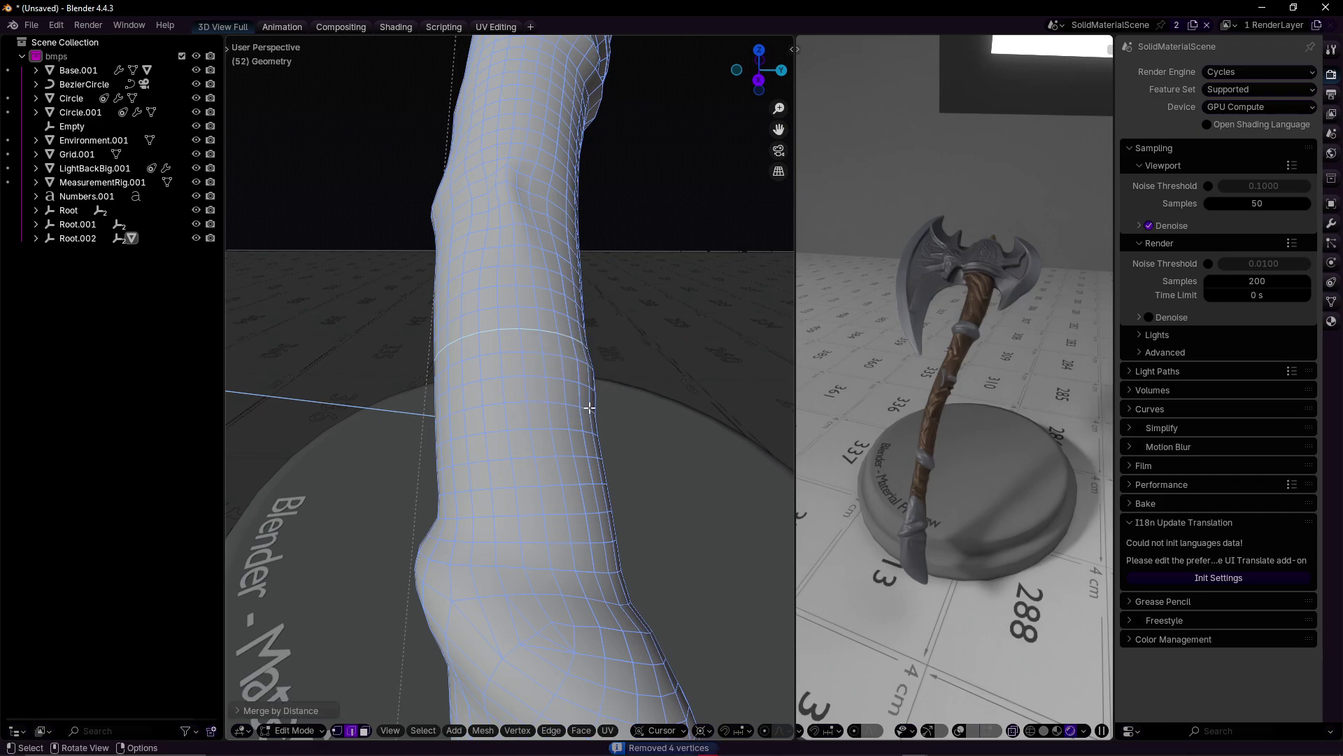
left_click(671, 747)
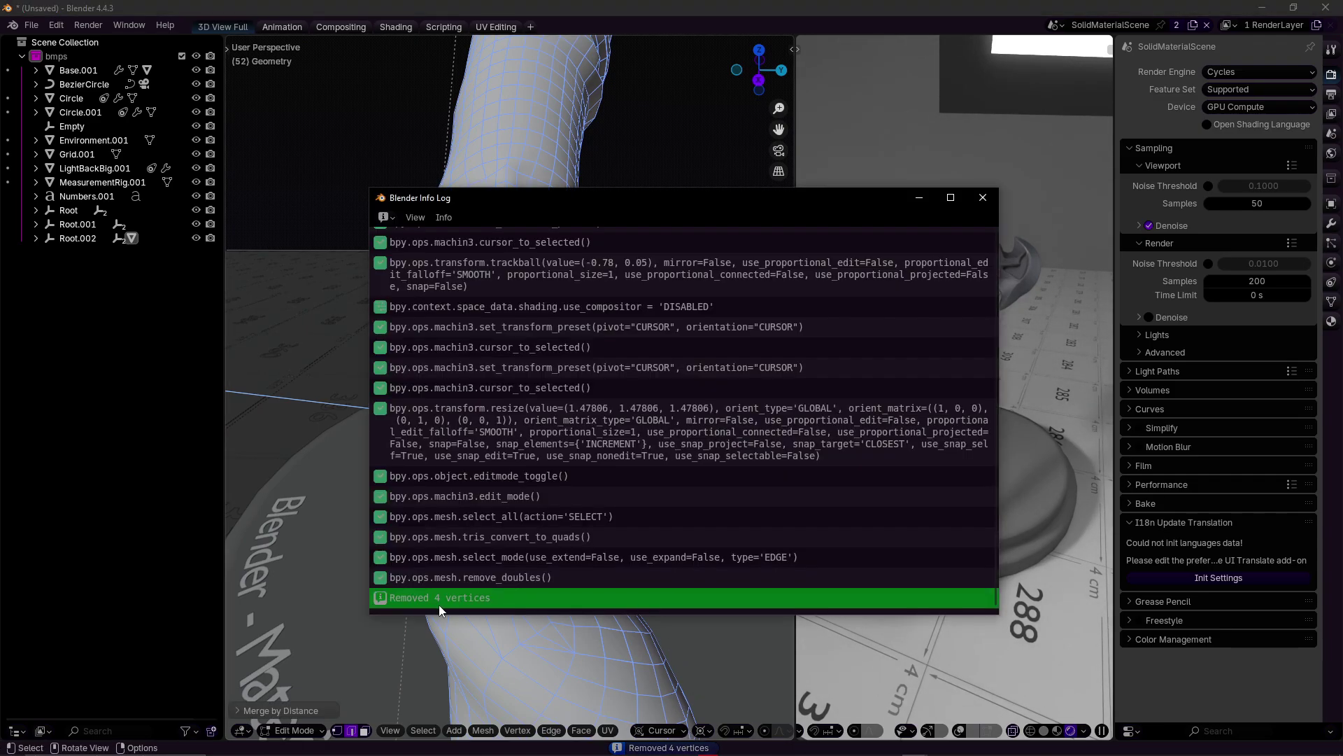
left_click(982, 198)
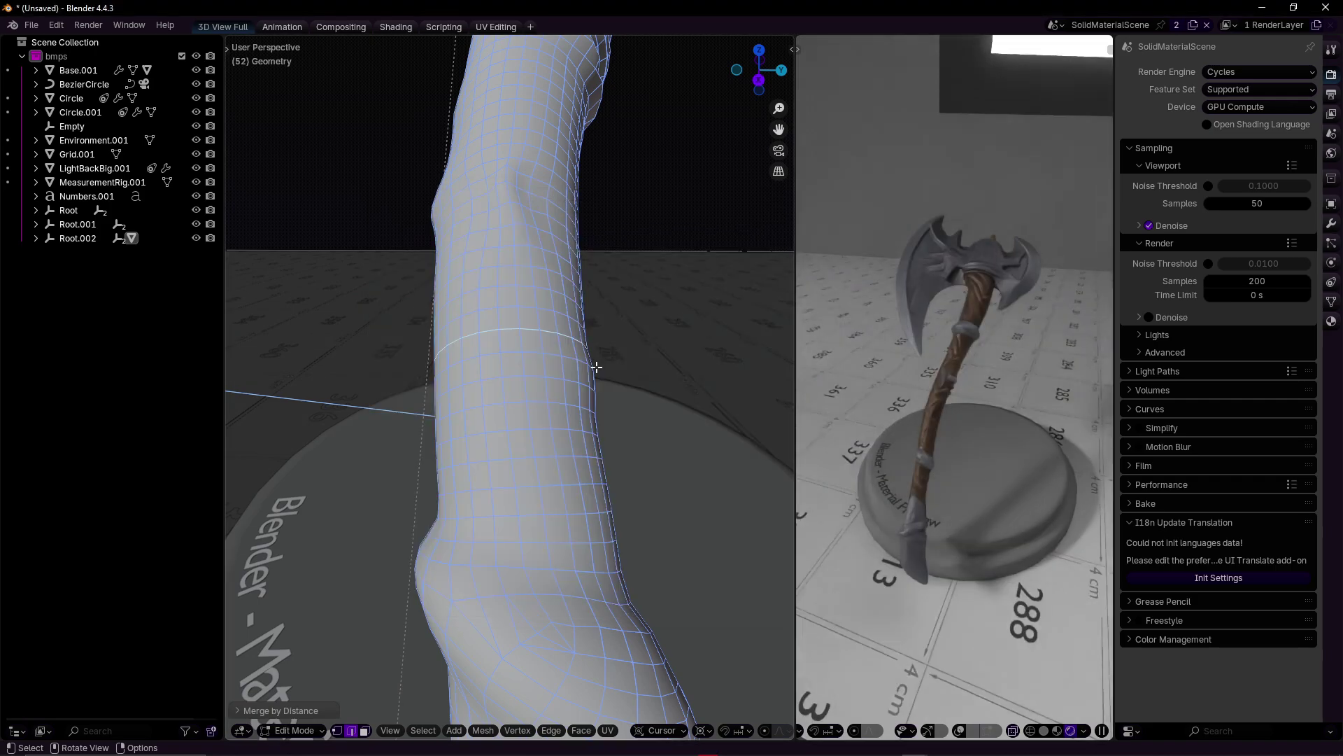
Merge all vertices of the axe mesh by distance and check the operation in the info log.
middle_click_drag(605, 386, 661, 382)
key("a")
key("m")
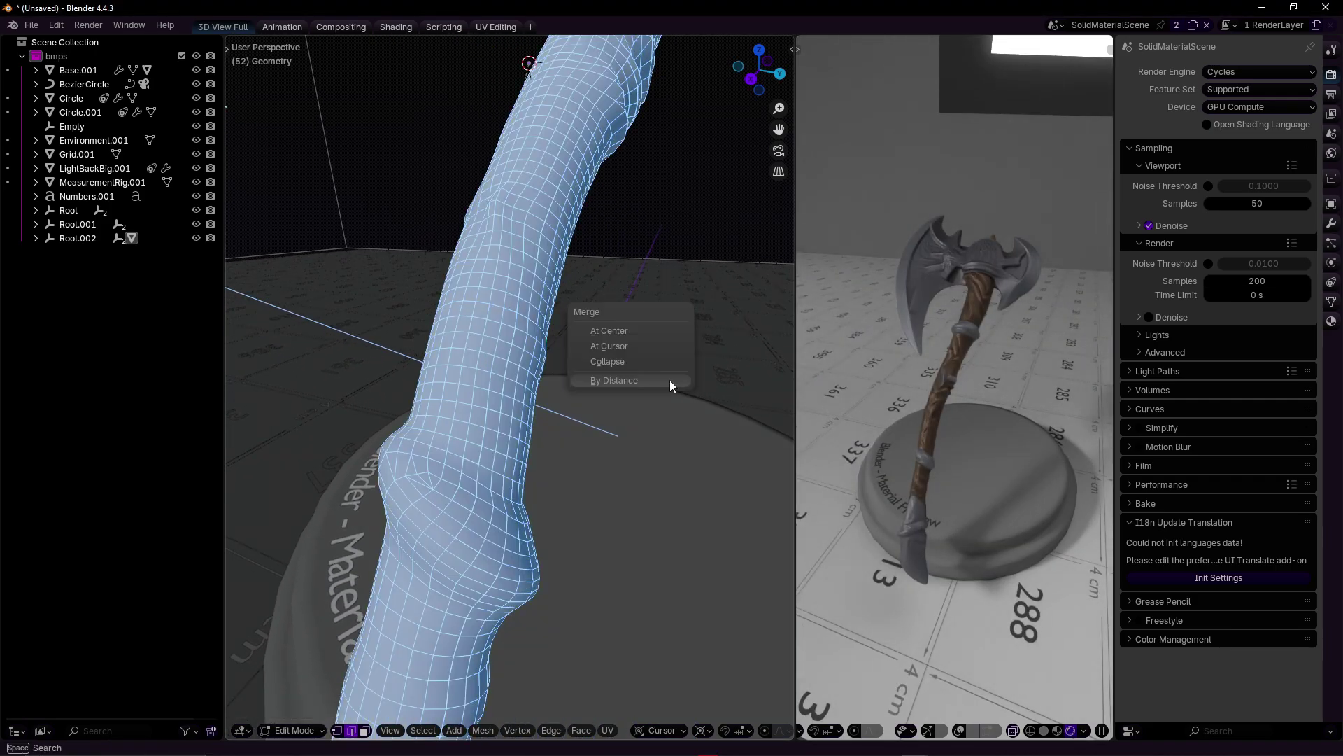
left_click(670, 386)
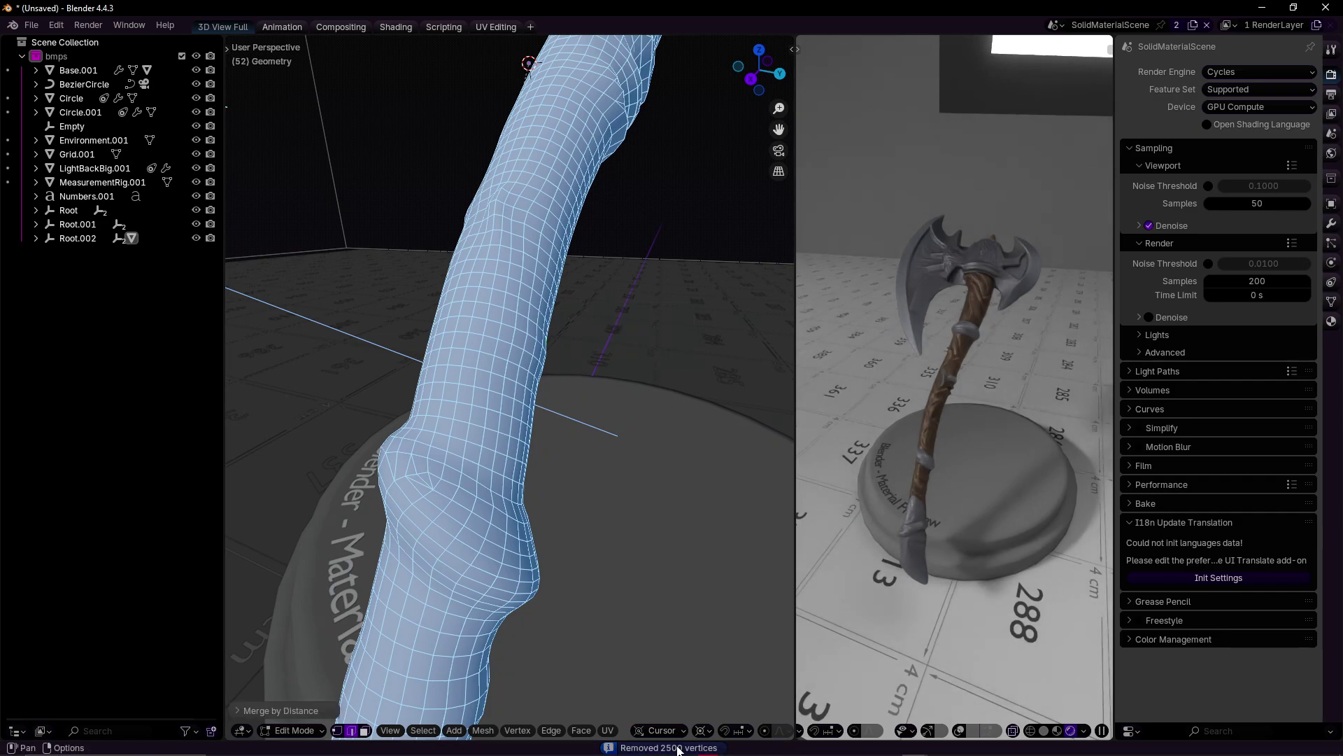
left_click(431, 598)
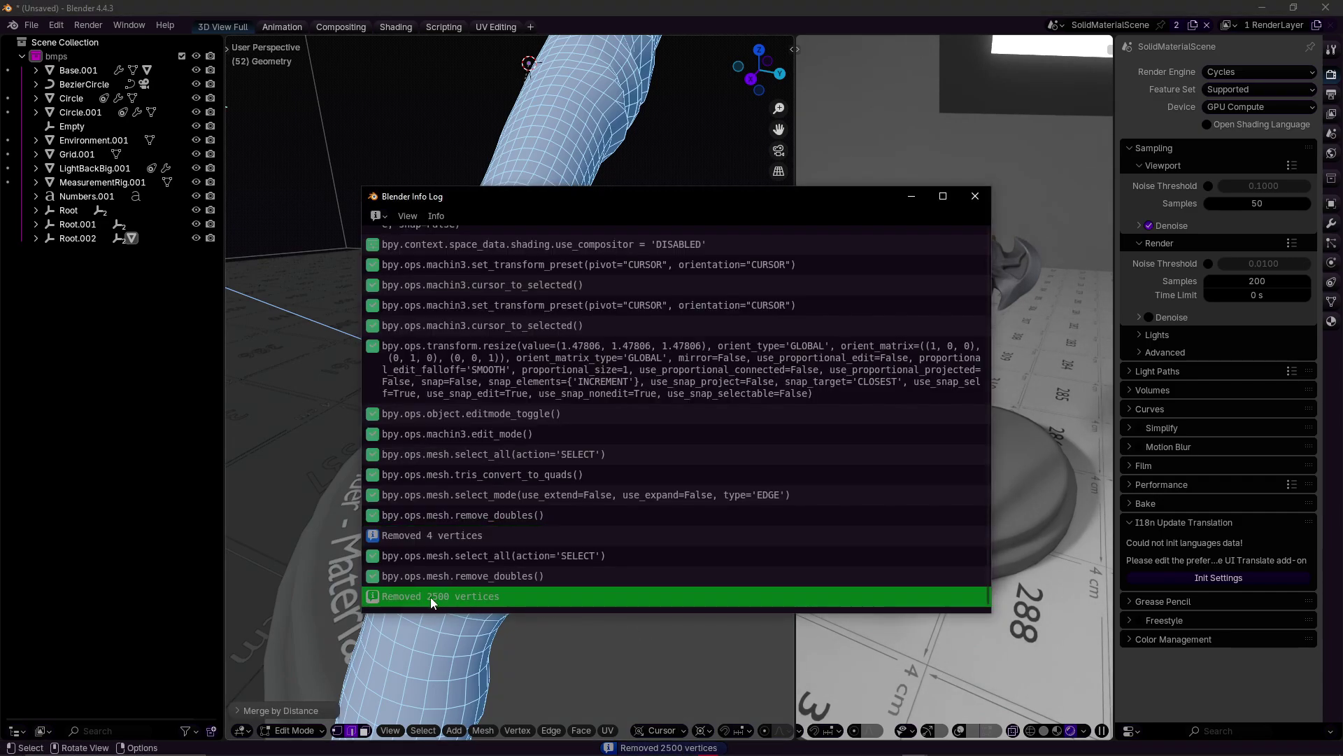
left_click(978, 203)
Mark the edge loop around the handle just above the knob as a seam.
left_click(688, 428)
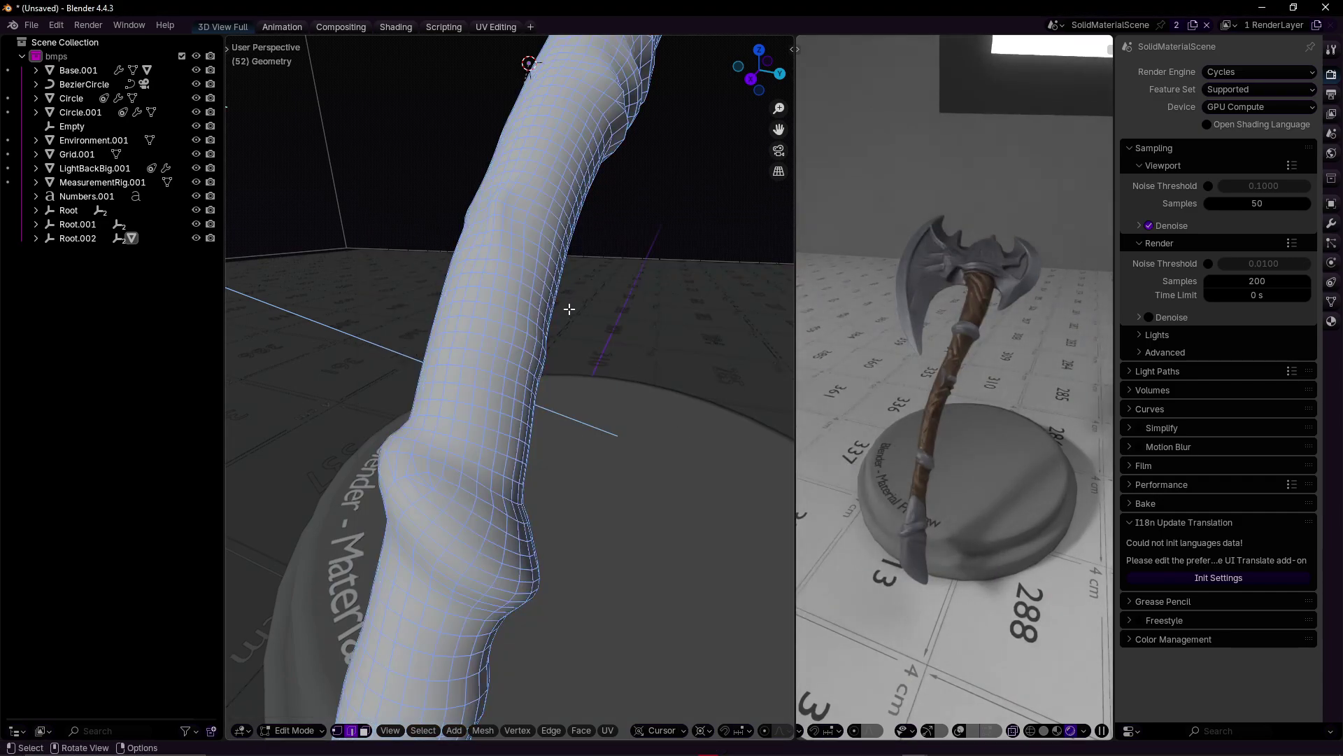
left_click(520, 303, "alt")
mouse_move(520, 303)
middle_mouse_down()
mouse_move(702, 266)
mouse_move(678, 255)
mouse_move(520, 309)
middle_mouse_up()
left_click(637, 426)
middle_click_drag(515, 365, 600, 371)
key("ctrl+e")
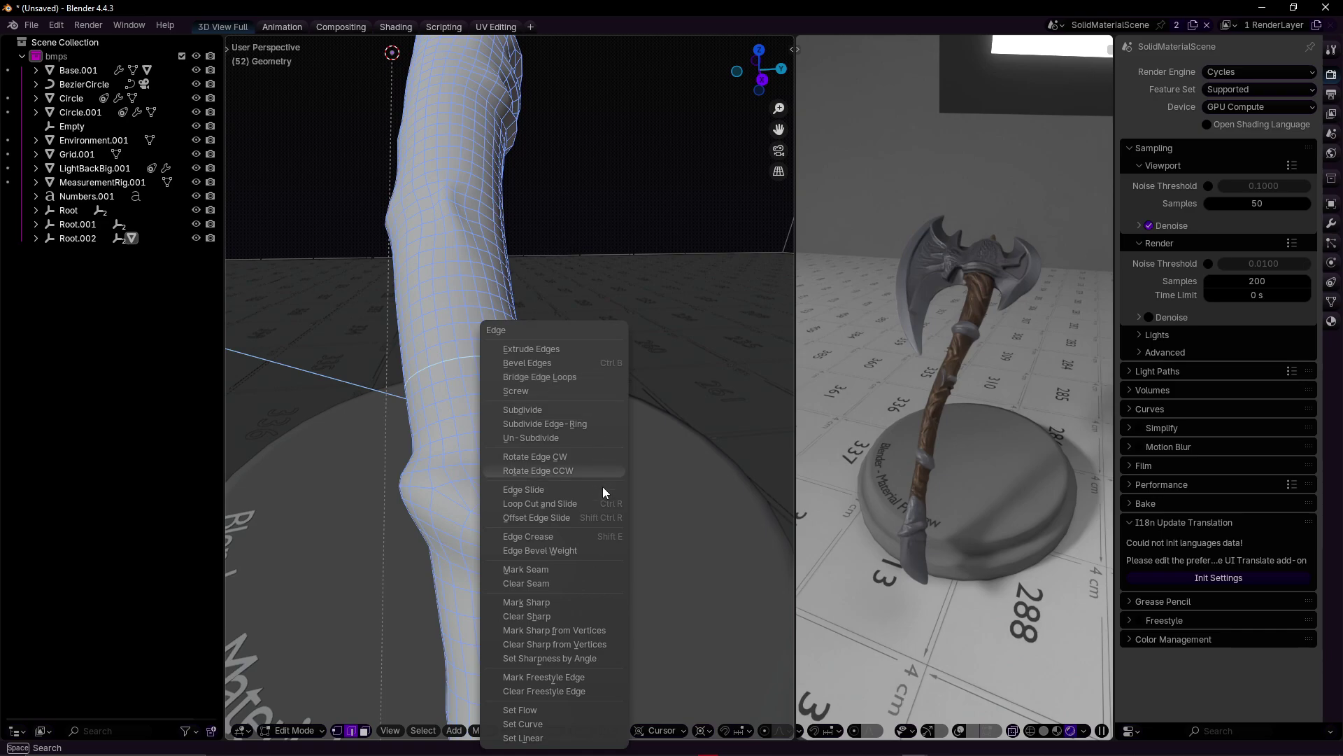
left_click(526, 569)
Examine the marked seam from several sides of the handle and in relation to the whole axe.
middle_click_drag(569, 573, 657, 384)
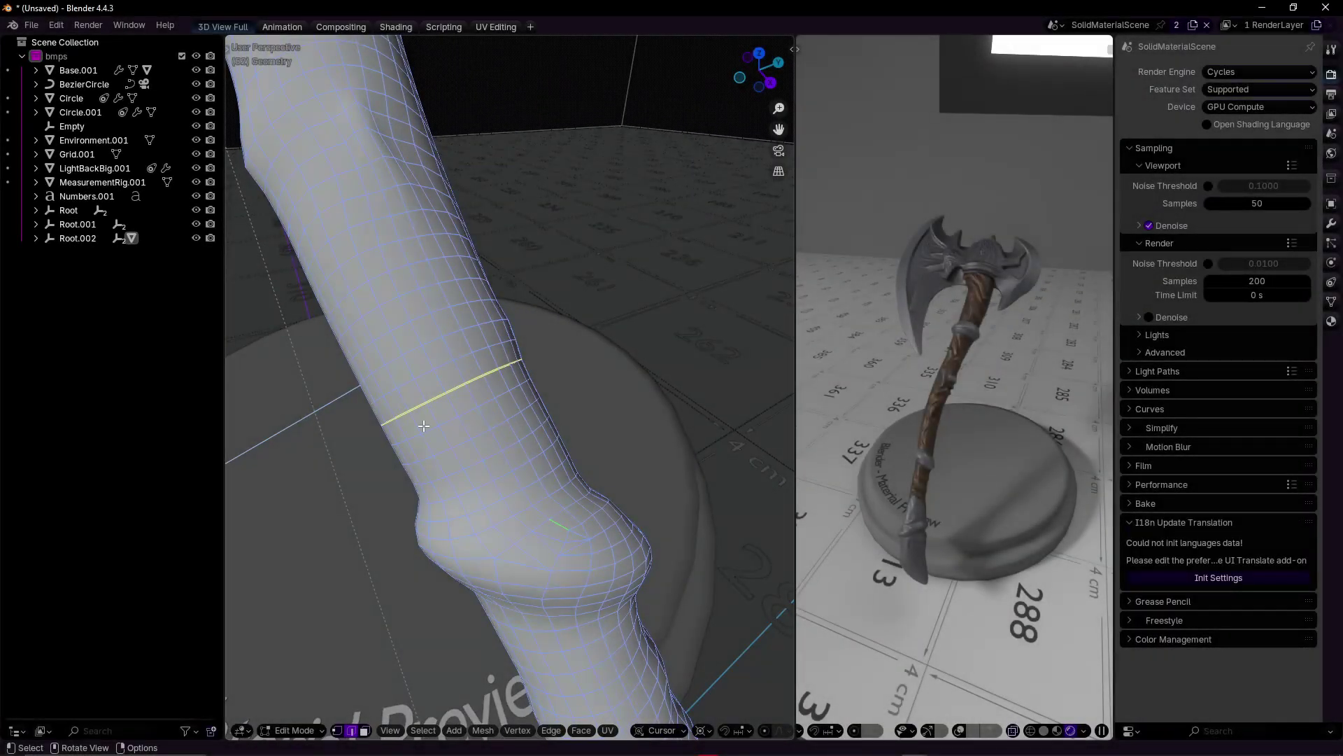
middle_click_drag(560, 377, 601, 395)
middle_click_drag(529, 294, 451, 274)
middle_click_drag(553, 369, 603, 343)
scroll(603, 342, "down", 7)
scroll(604, 343, "up", 1)
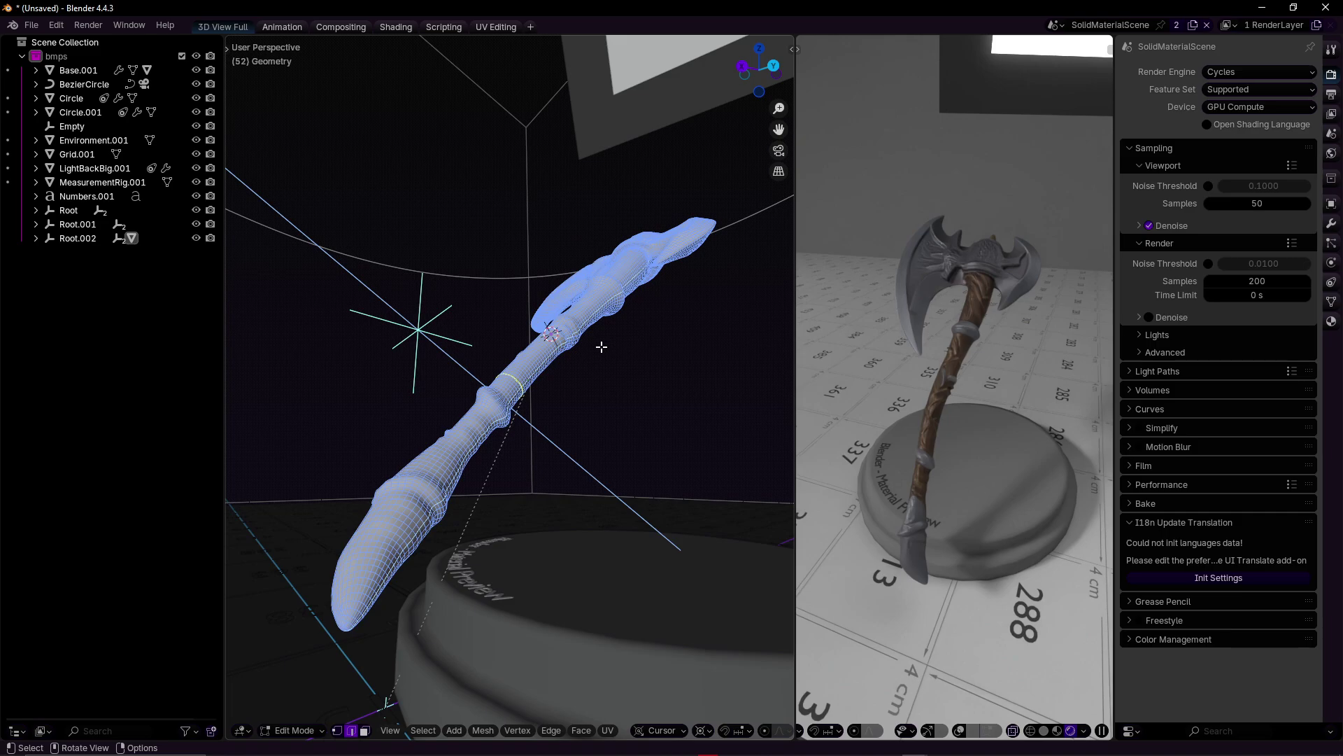
middle_click_drag(569, 351, 562, 380)
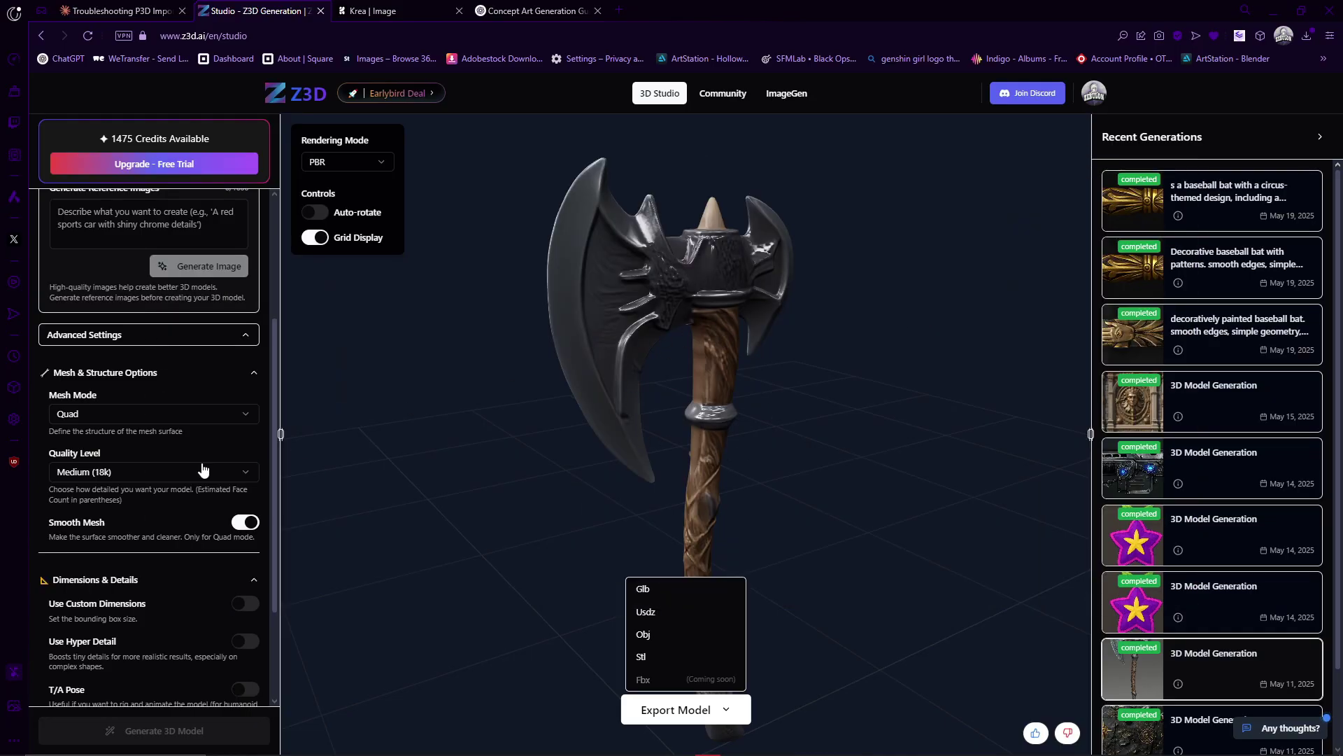
Switch to the Z3D studio, review the advanced generation settings and open the Quality Level options.
scroll(203, 469, "down", 3)
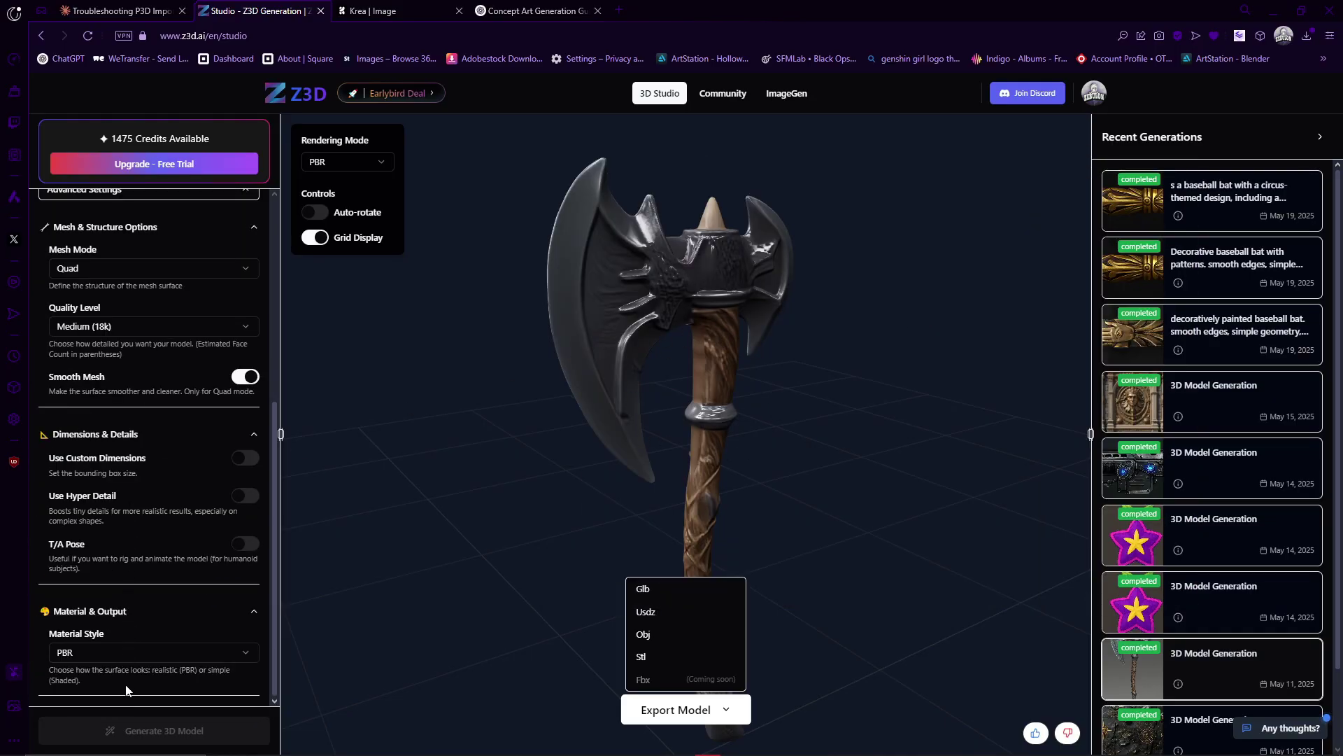
scroll(136, 448, "up", 1)
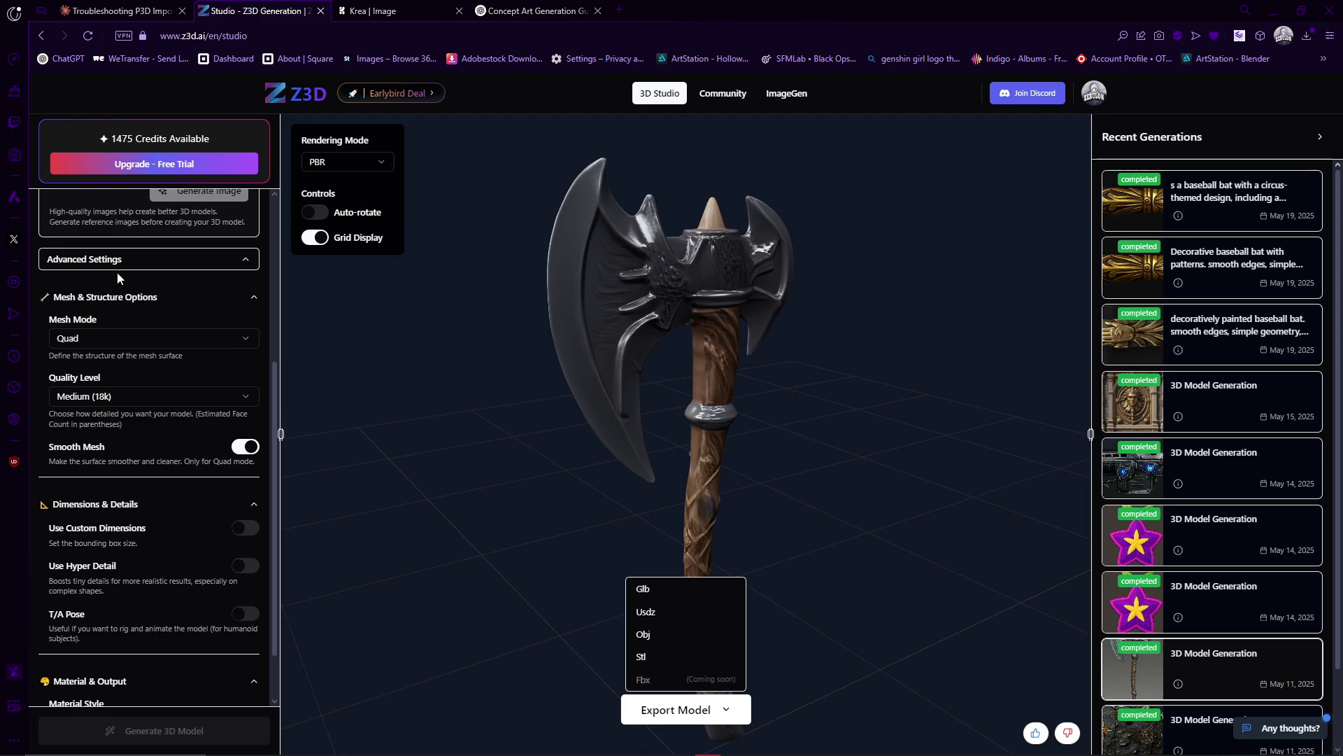
left_click(135, 396)
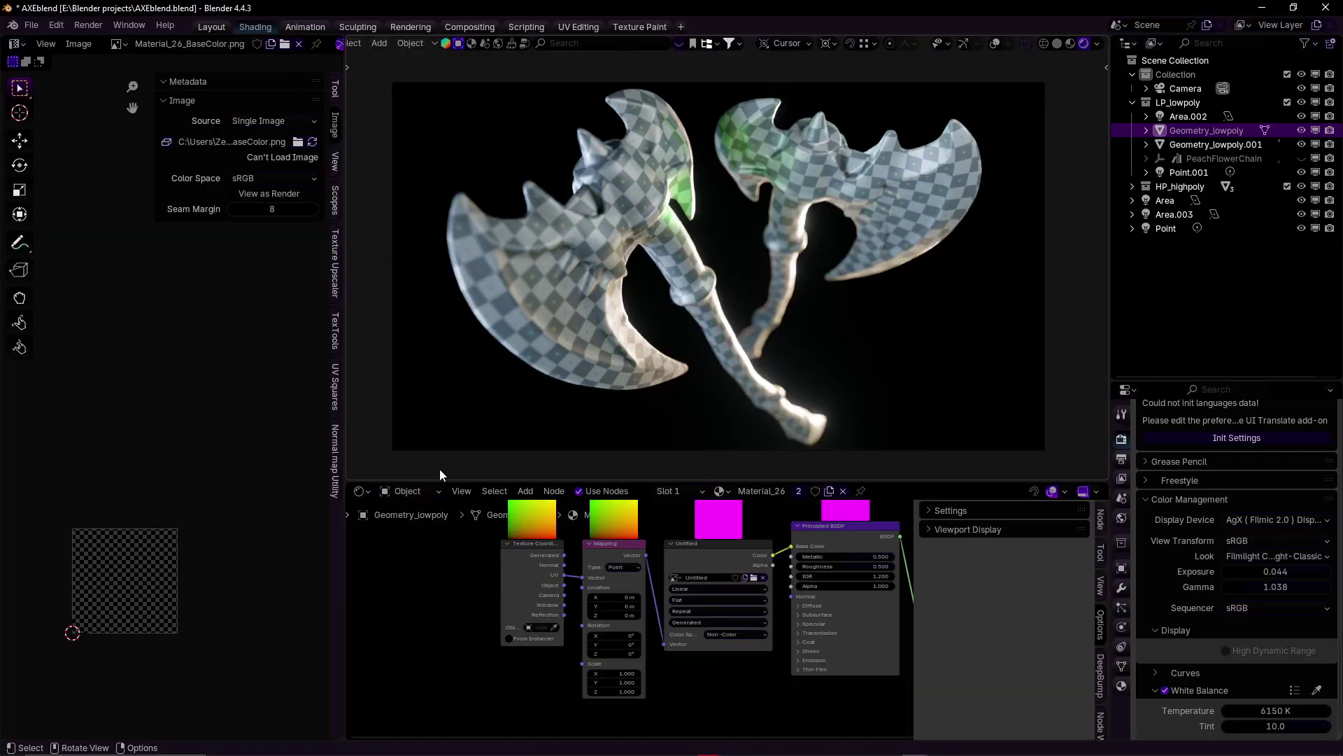
In Blender's AXEblend.blend file, turn on overlays and review the front low-poly axe's full UV layout in Edit Mode.
left_click(995, 43)
left_click(727, 326)
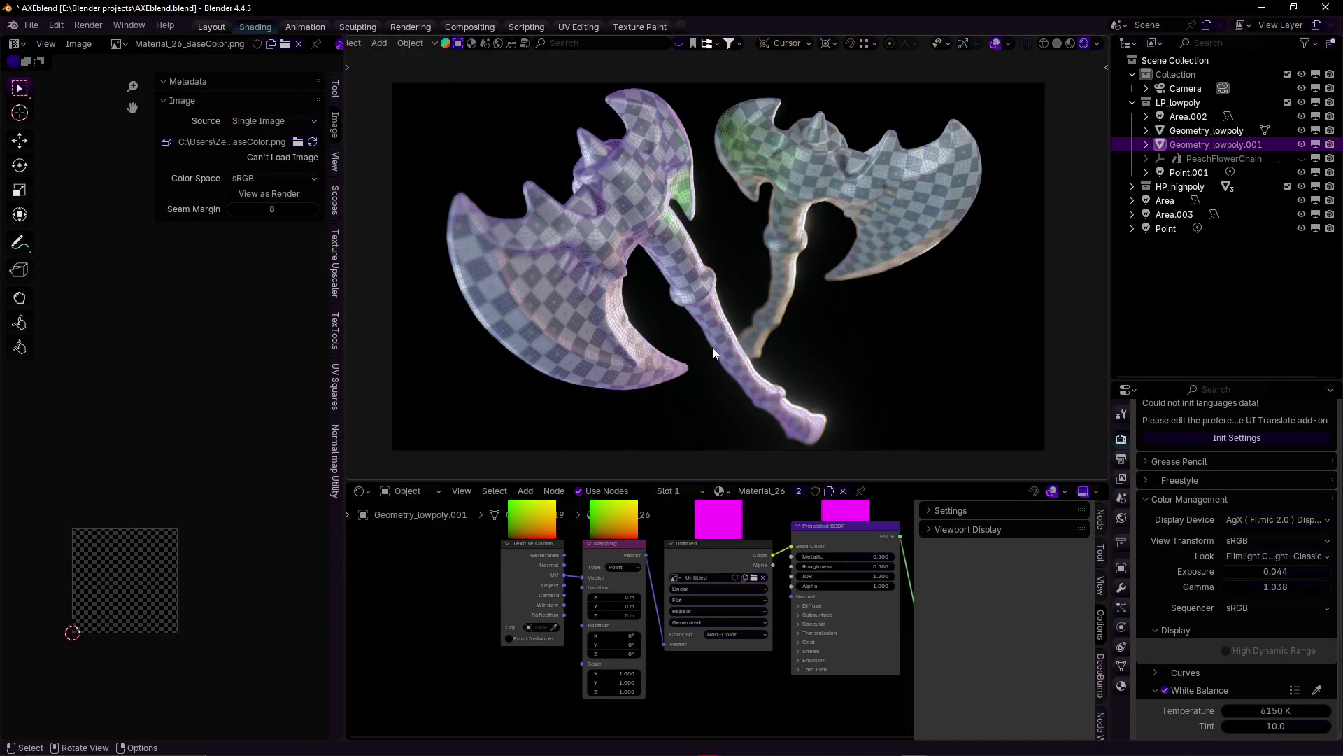
key("ctrl+Tab")
left_click(731, 265)
key("a")
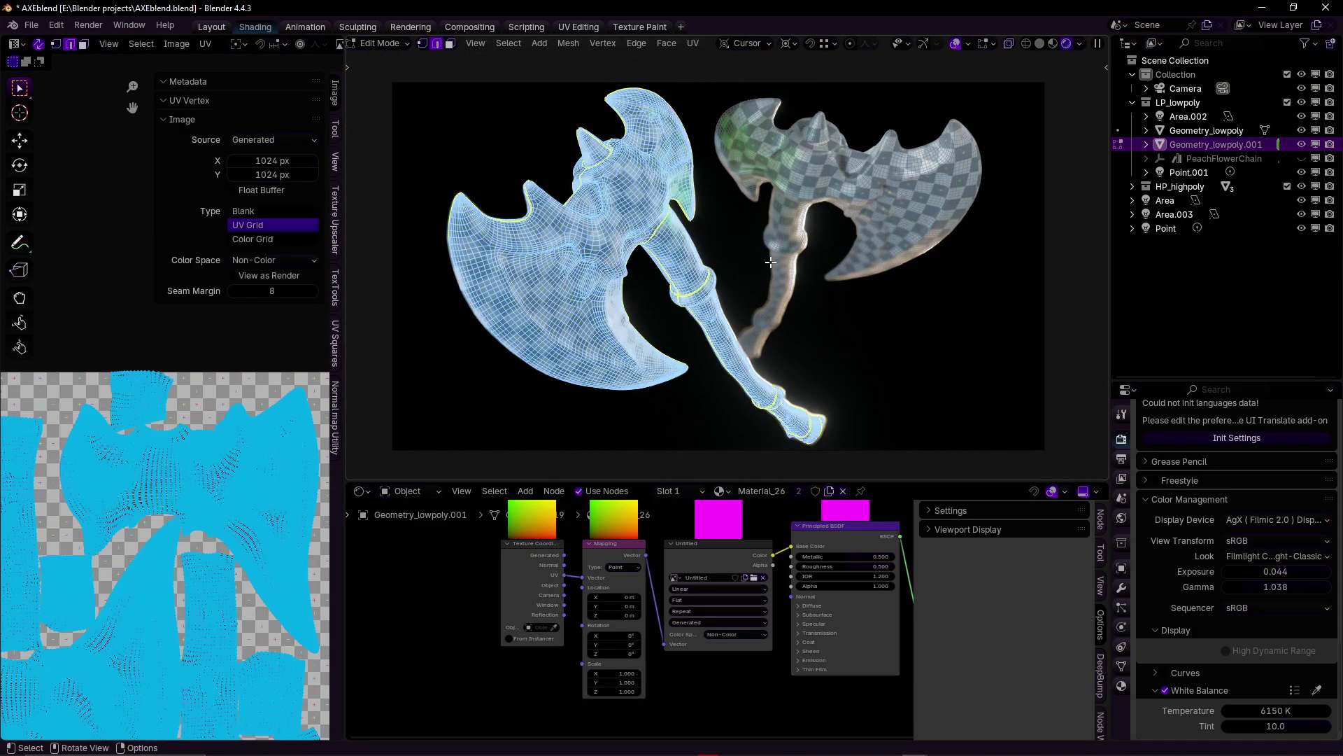
scroll(729, 273, "down", 2)
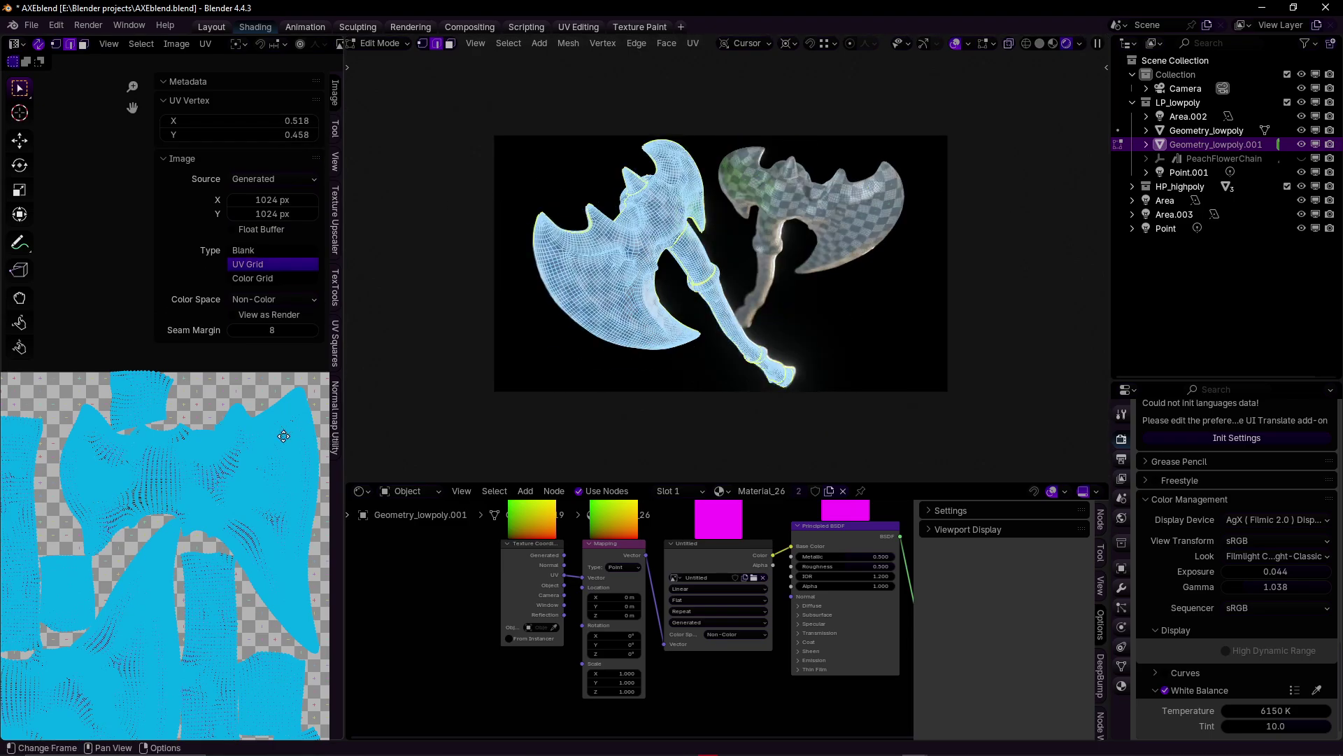
middle_click_drag(284, 435, 305, 378)
key("Tab")
left_click(798, 291)
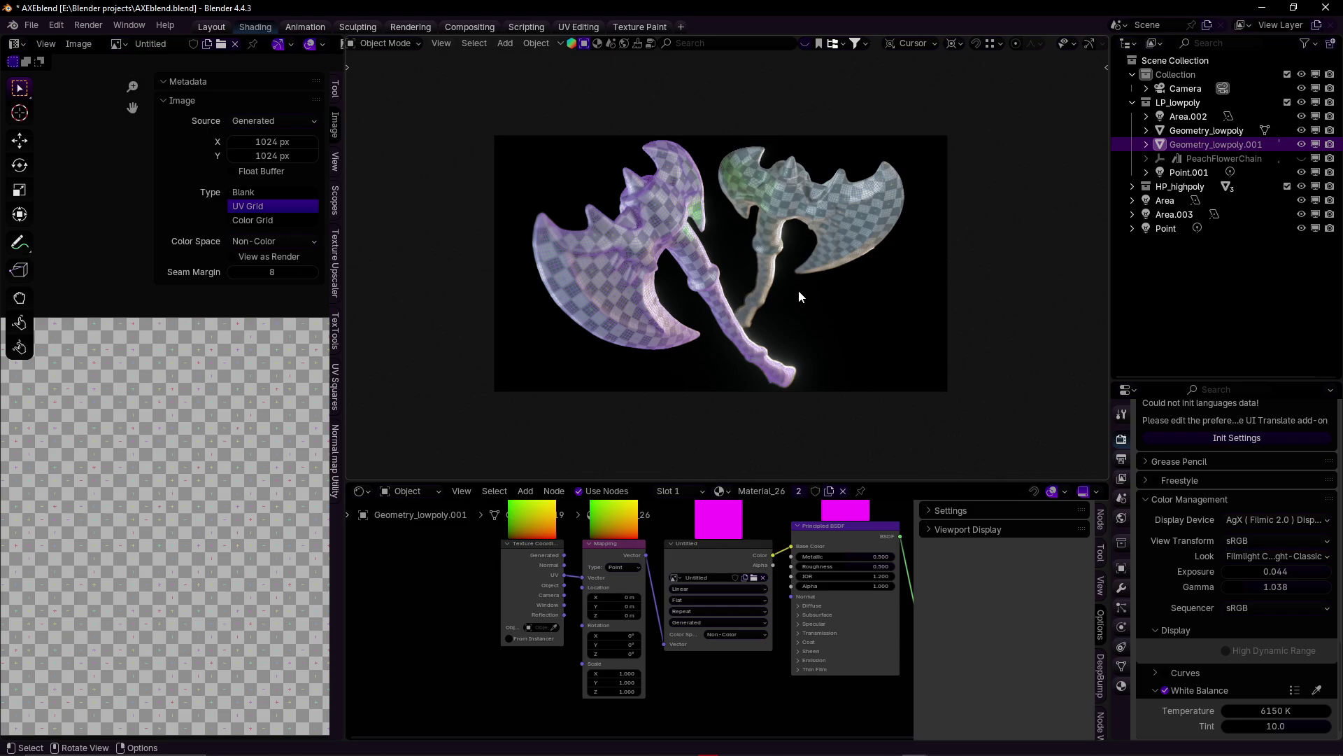
Switch to Substance 3D Painter and examine the textured axe from several angles, including a close view of the head.
key("alt+Tab")
left_click(768, 467)
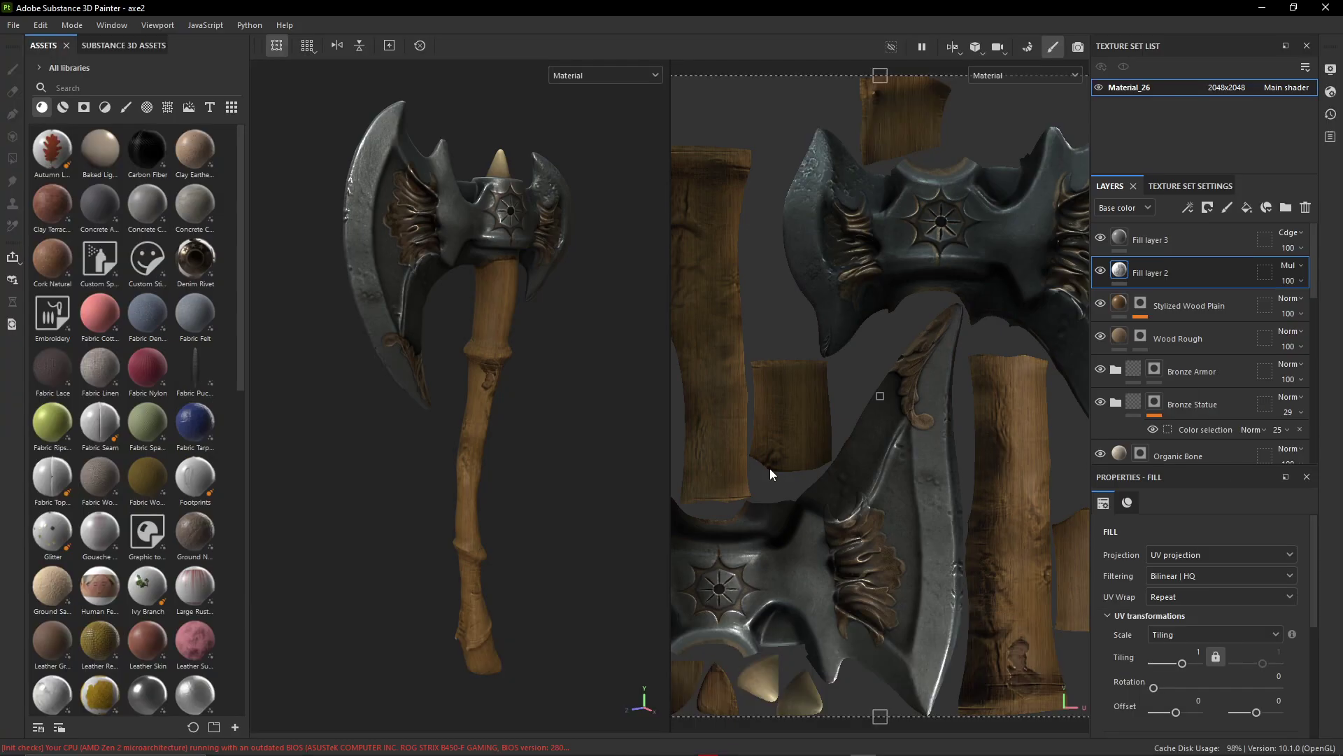
mouse_move(607, 371)
left_mouse_down("alt")
mouse_move(519, 370)
mouse_move(553, 380)
left_mouse_up("alt")
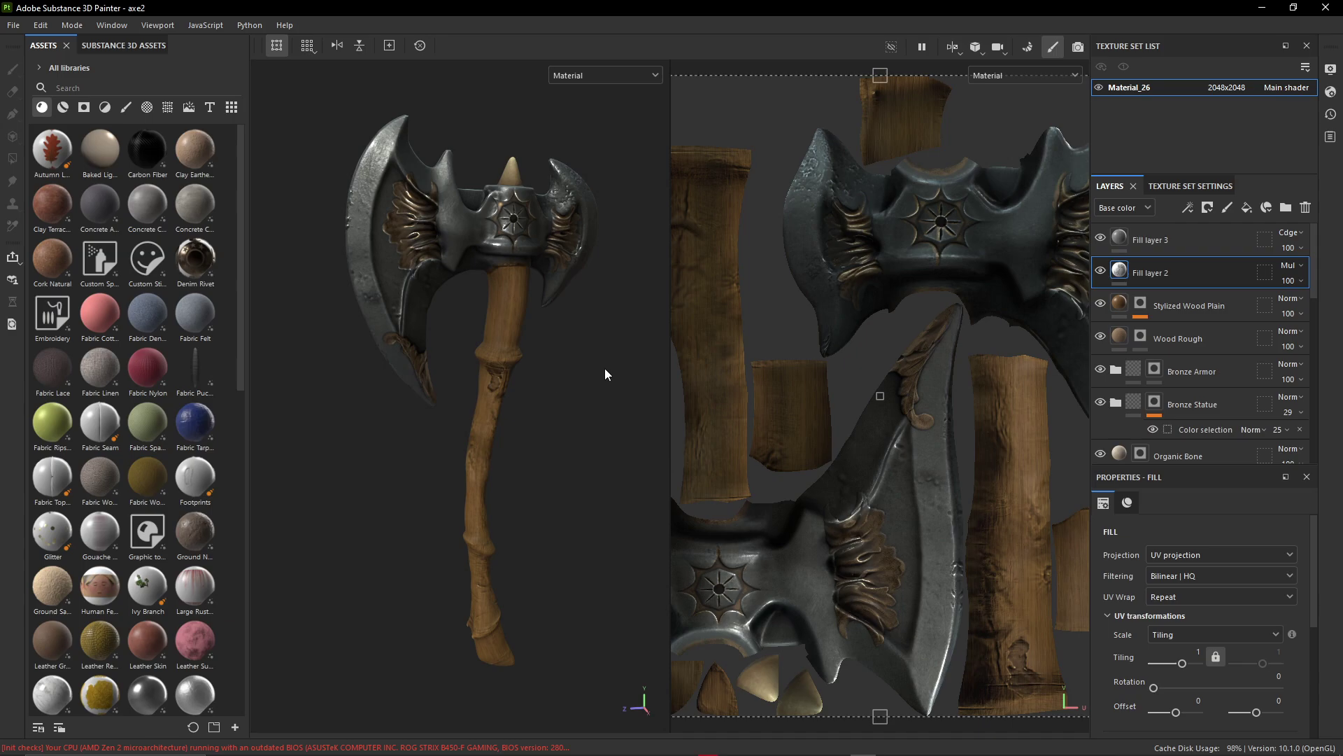
left_click_drag(522, 305, 544, 329, "alt")
middle_click_drag(544, 330, 555, 405, "alt")
scroll(556, 406, "up", 2)
left_click_drag(487, 365, 505, 387, "alt")
right_click_drag(559, 382, 497, 396, "shift")
left_click_drag(497, 396, 505, 396, "alt")
Open the texture set settings and review the list of baked mesh maps.
left_click(1189, 186)
scroll(1190, 350, "down", 5)
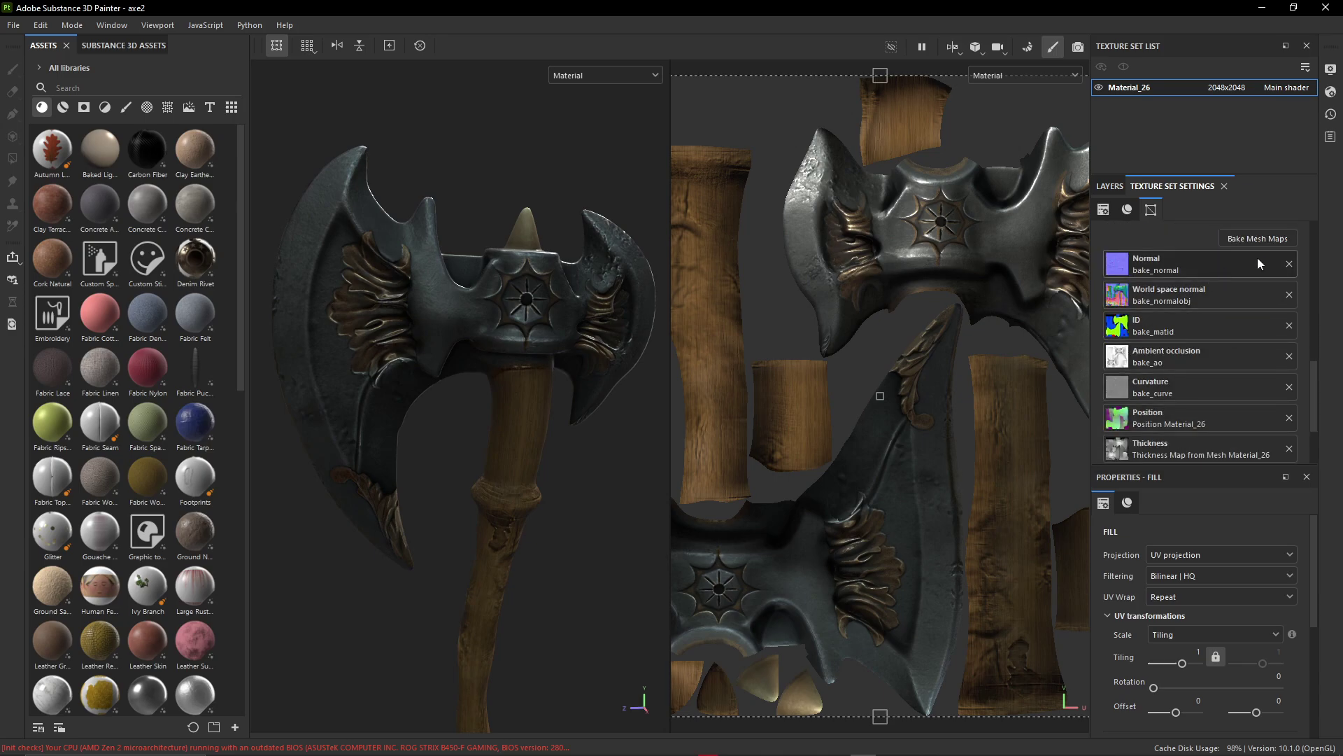
Remove the baked Normal mesh map to inspect the axe head without it, and undo the removal.
left_click(1291, 267)
scroll(489, 308, "up", 6)
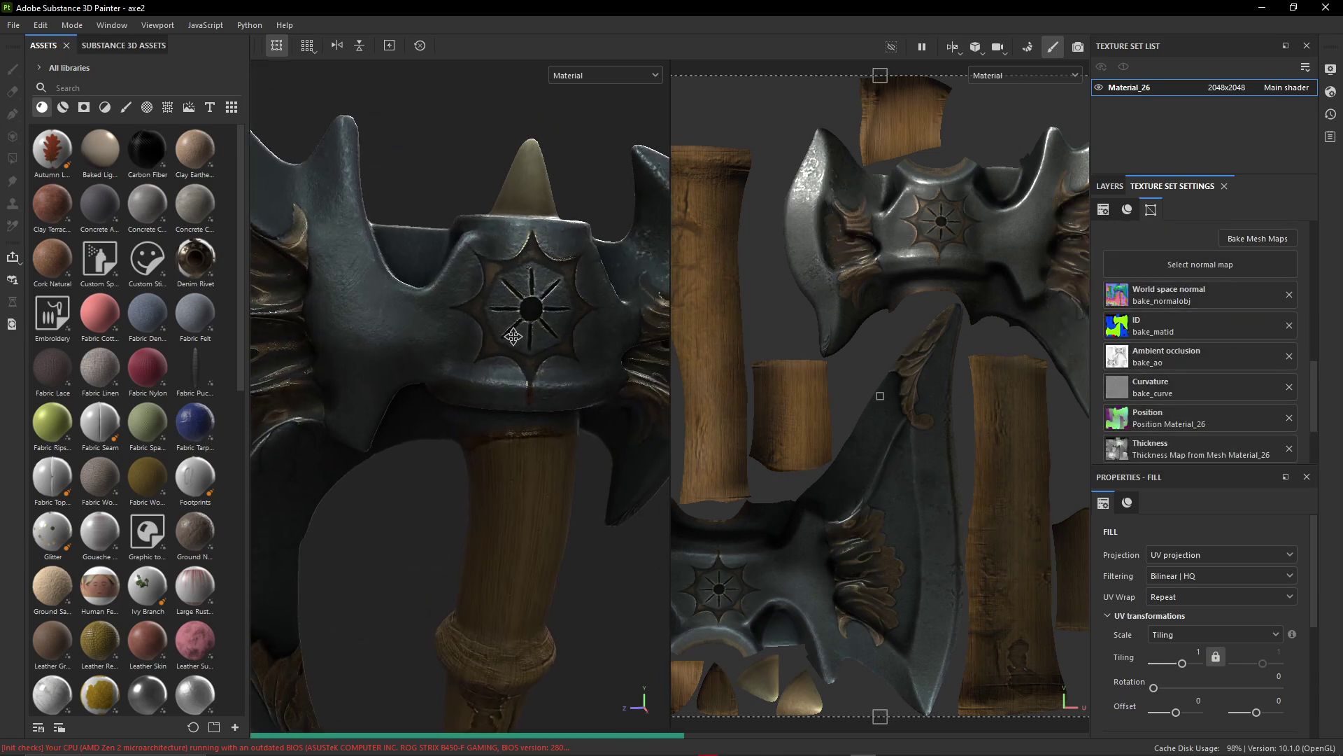
left_click_drag(510, 364, 565, 324, "alt")
key("ctrl+z")
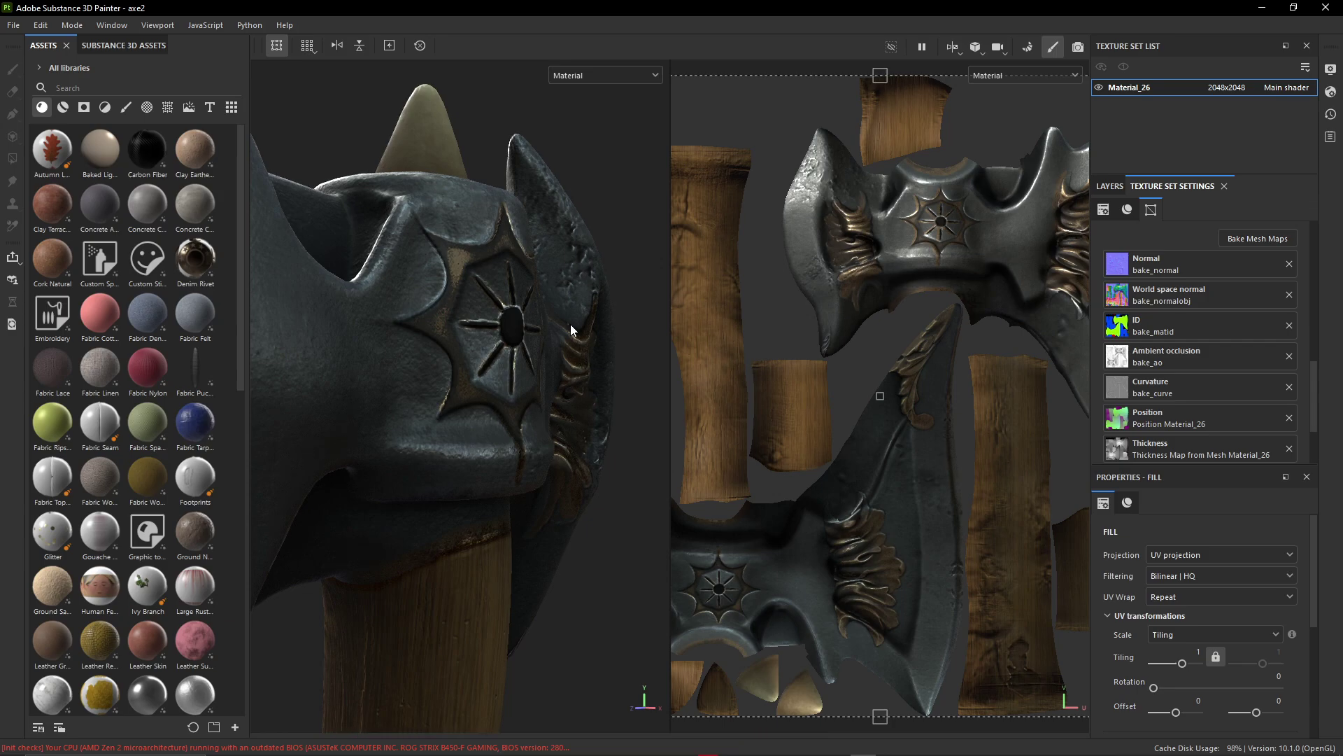
Frame the whole axe and display only the Normal channel in the viewport.
scroll(573, 321, "down", 8)
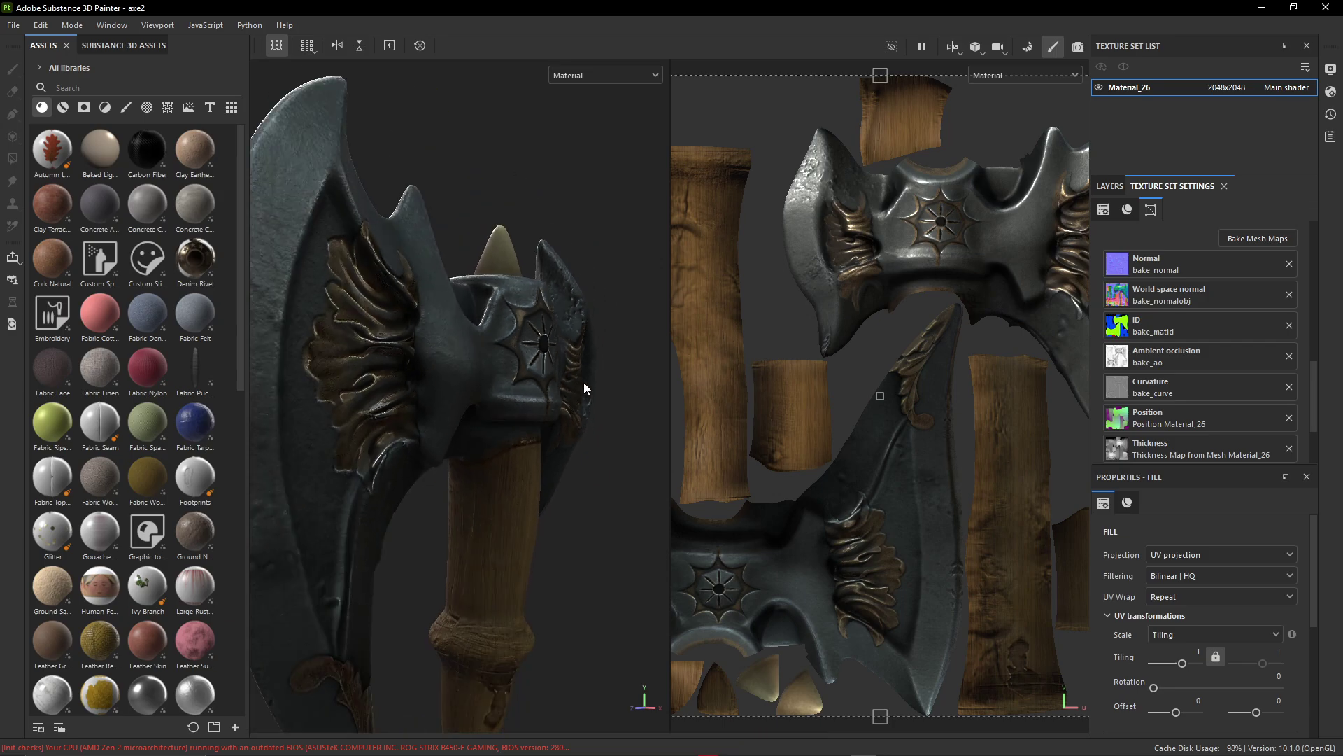
middle_click_drag(577, 400, 500, 285, "alt")
left_click_drag(514, 277, 574, 175, "alt")
left_click(611, 75)
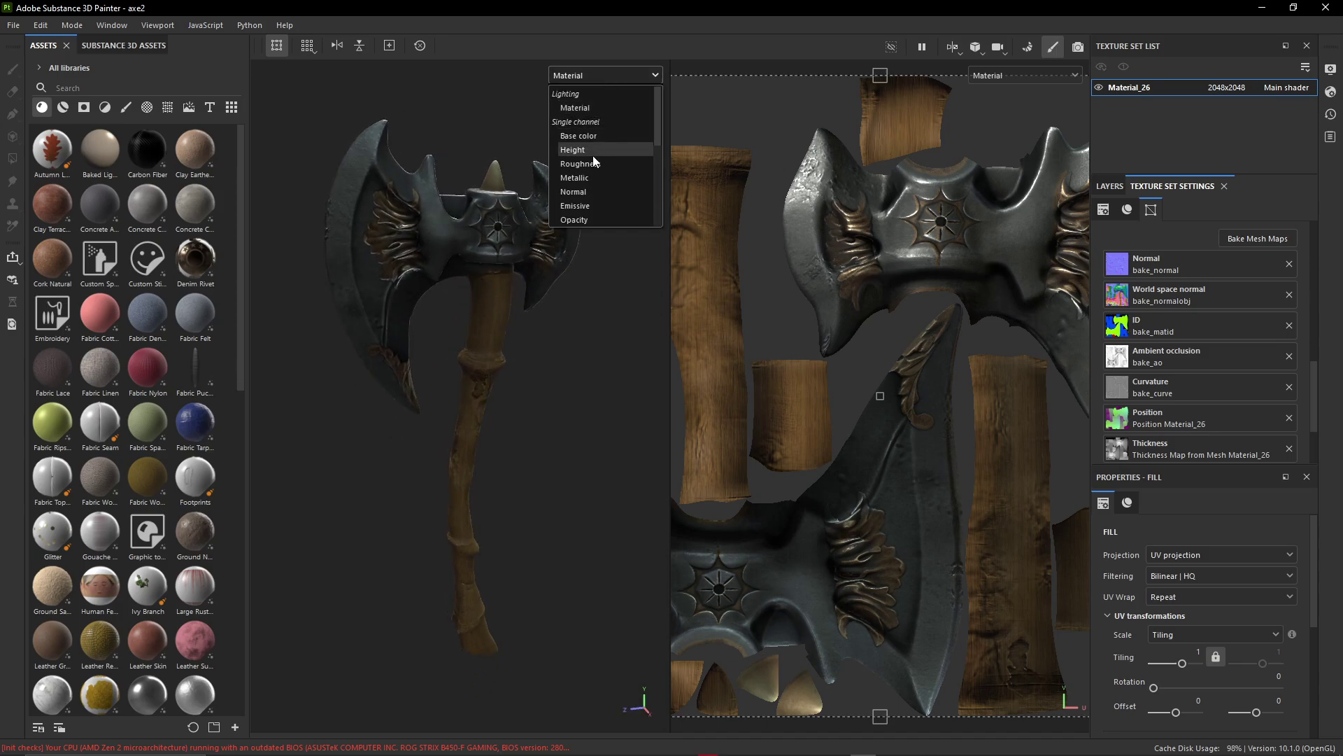
left_click(591, 187)
left_click_drag(591, 186, 476, 203, "alt")
Switch the viewport display to the baked Ambient occlusion mesh map and examine the axe.
left_click(581, 76)
scroll(598, 198, "down", 4)
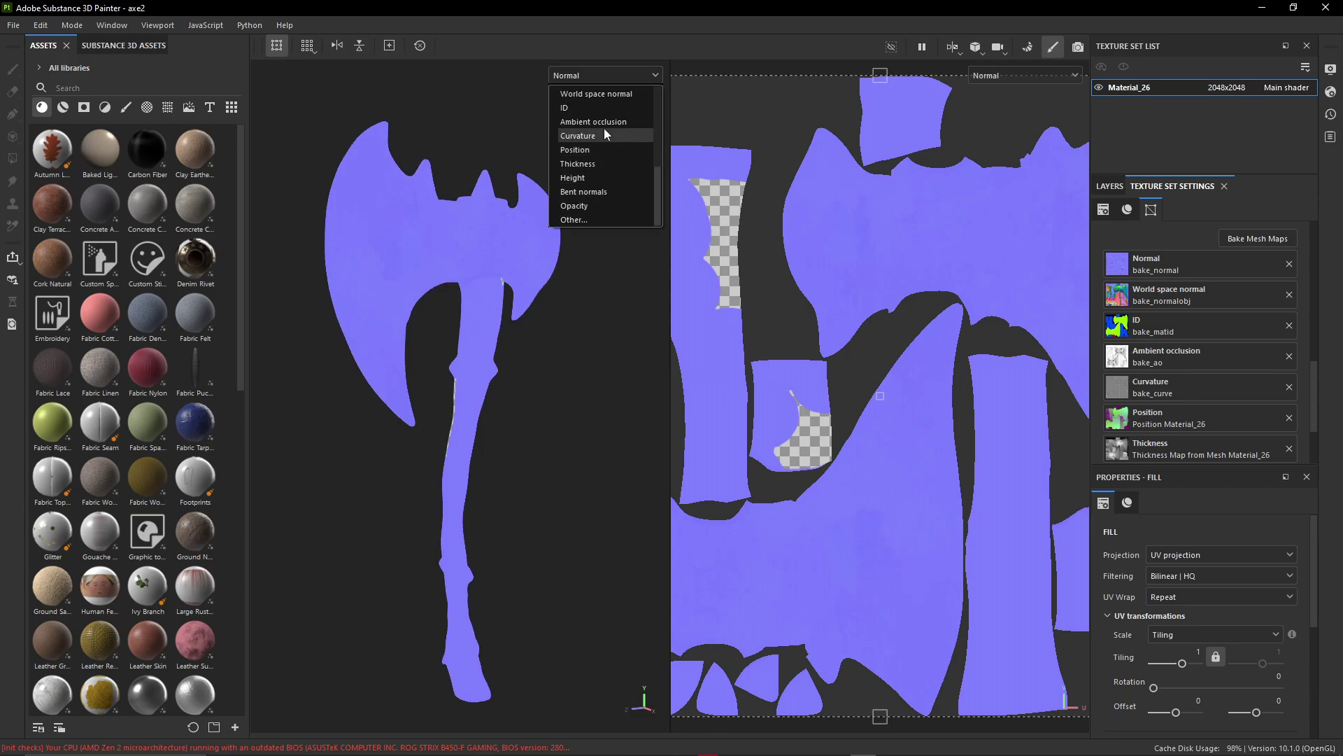
scroll(606, 173, "down", 1)
scroll(606, 182, "down", 1)
scroll(607, 191, "up", 3)
left_click(595, 163)
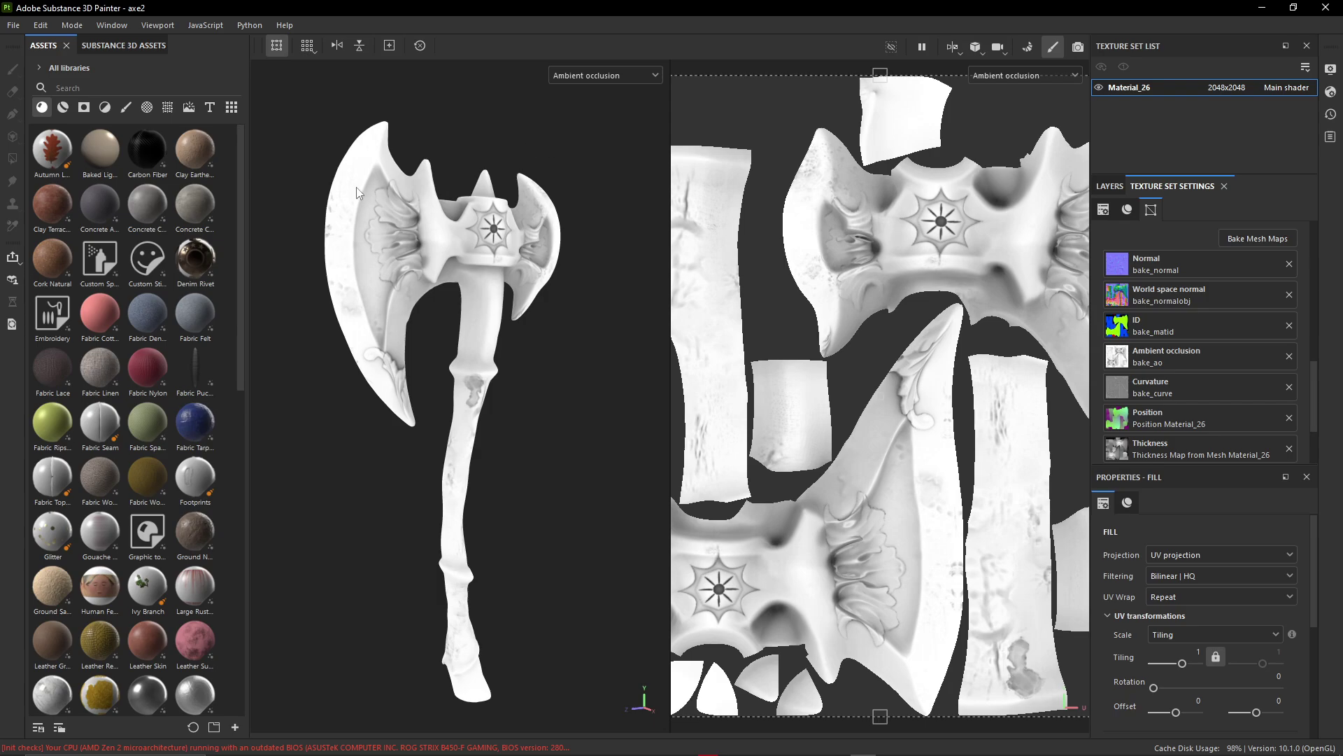
mouse_move(353, 195)
left_mouse_down("alt")
mouse_move(389, 224)
mouse_move(346, 218)
left_mouse_up("alt")
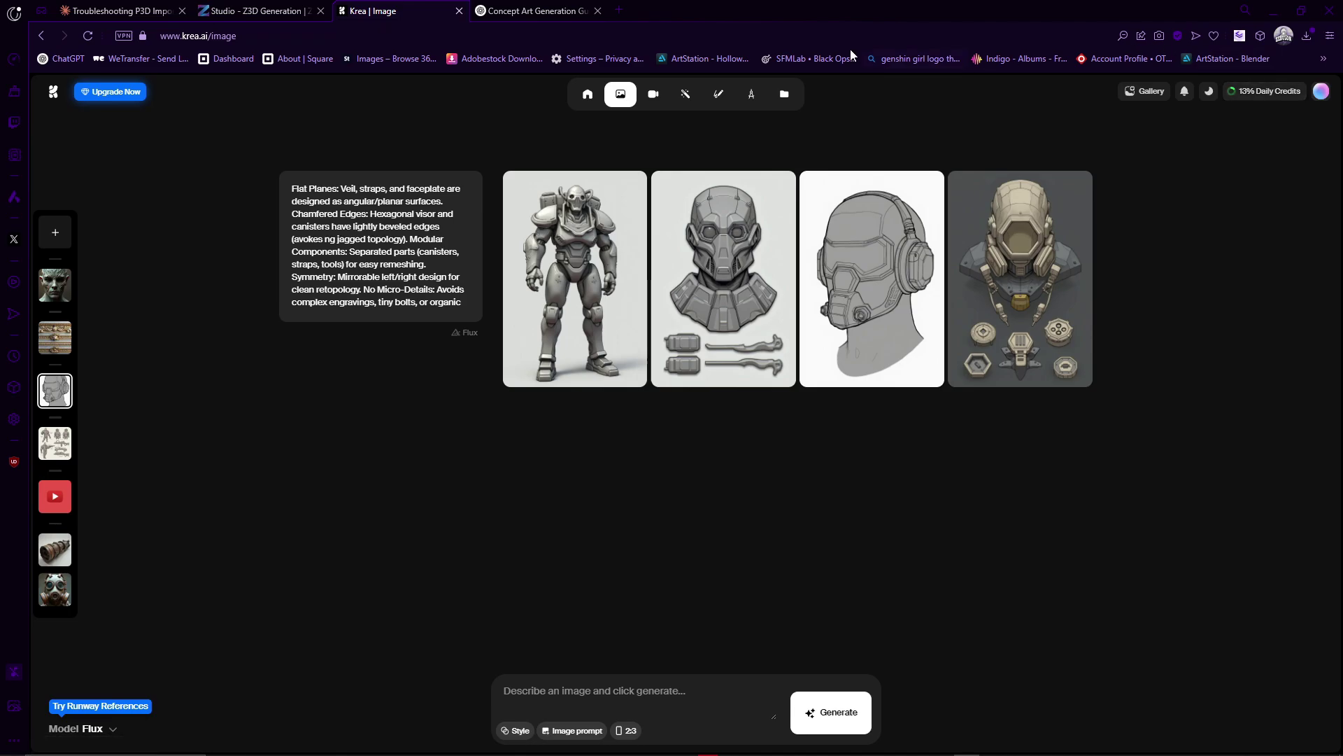
Open Krea's Enhancer, compare the enhanced axe texture with its original and review the available enhancement models.
left_click(685, 94)
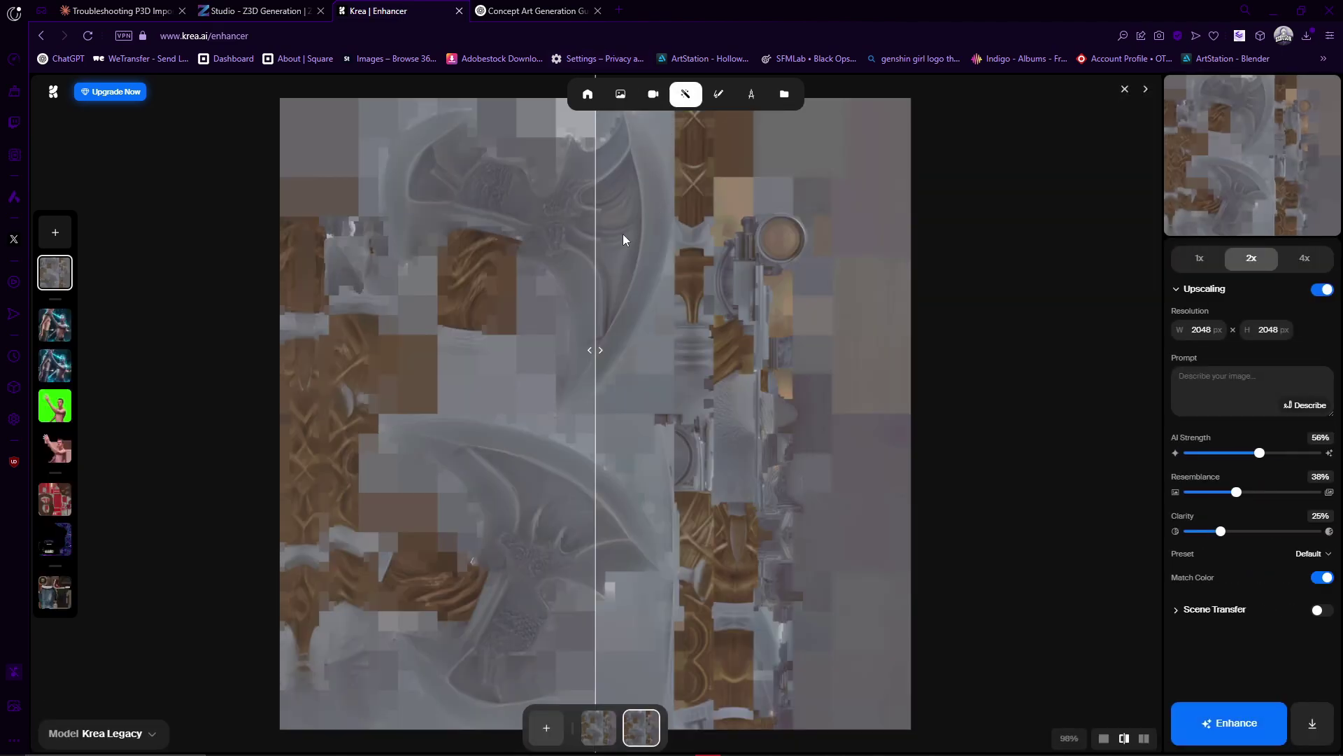
left_click_drag(586, 310, 897, 376)
mouse_move(587, 94)
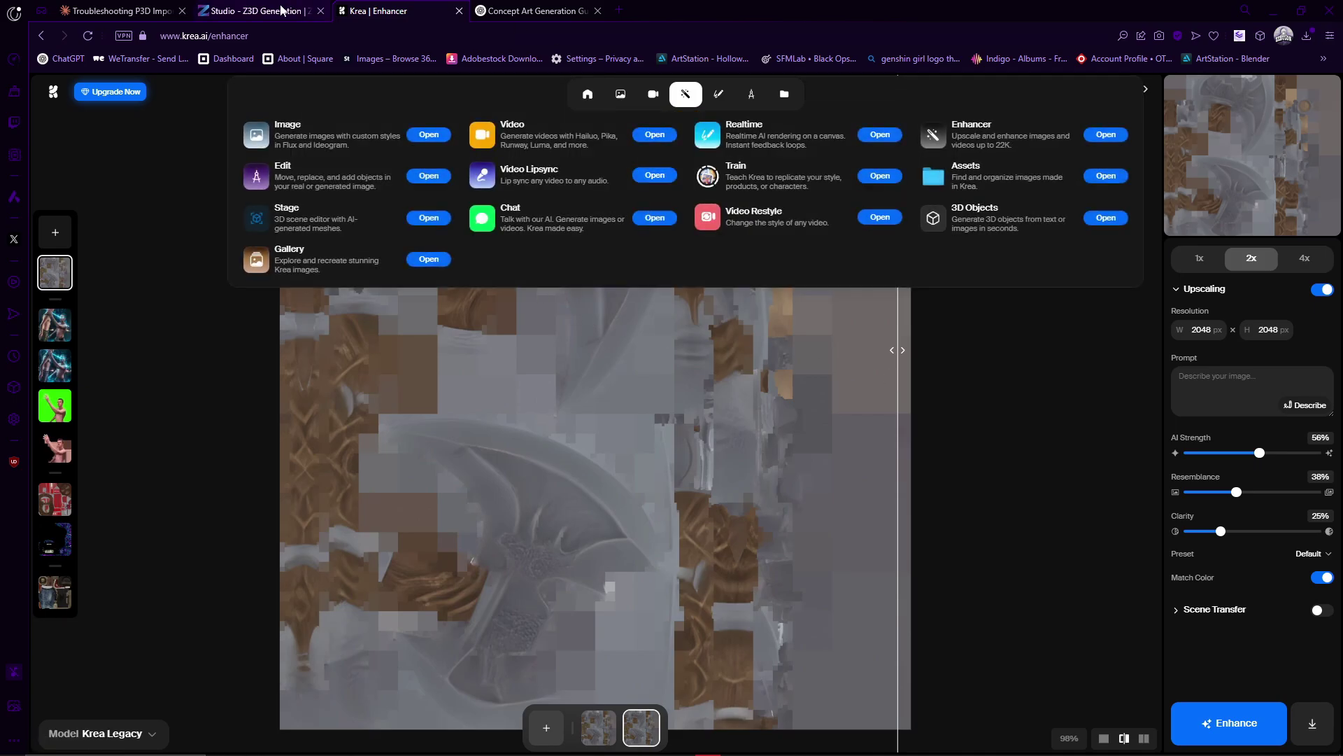
left_click(105, 734)
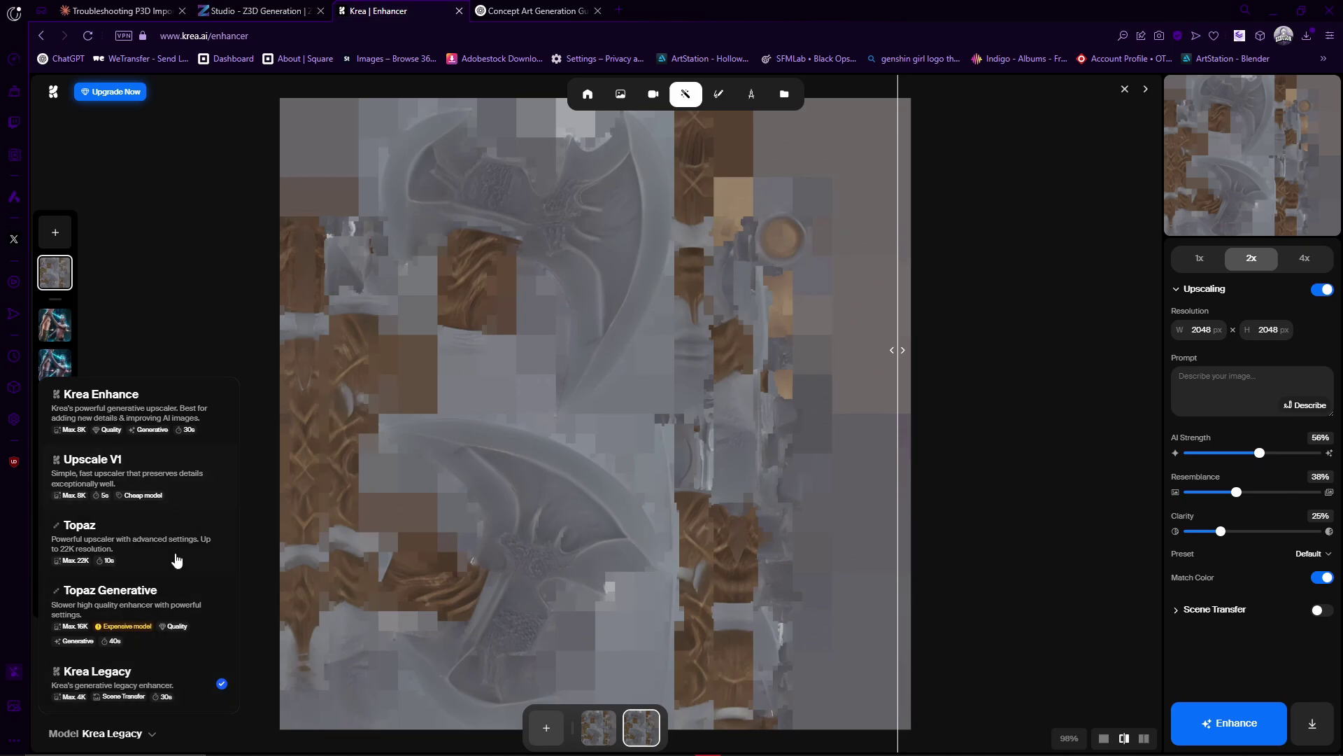
left_click(440, 402)
Start a new Enhancer session and upload the armored robot image from the clipboard.
left_click(60, 245)
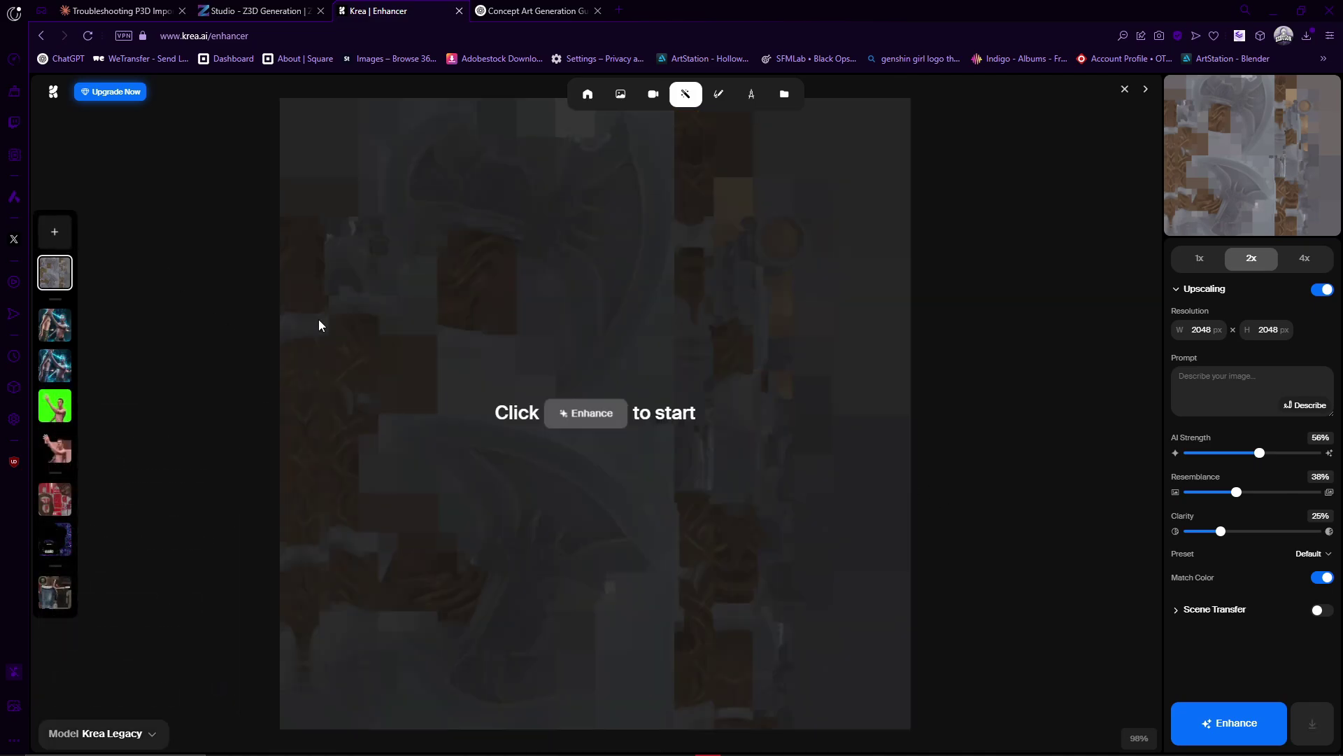
left_click(655, 495)
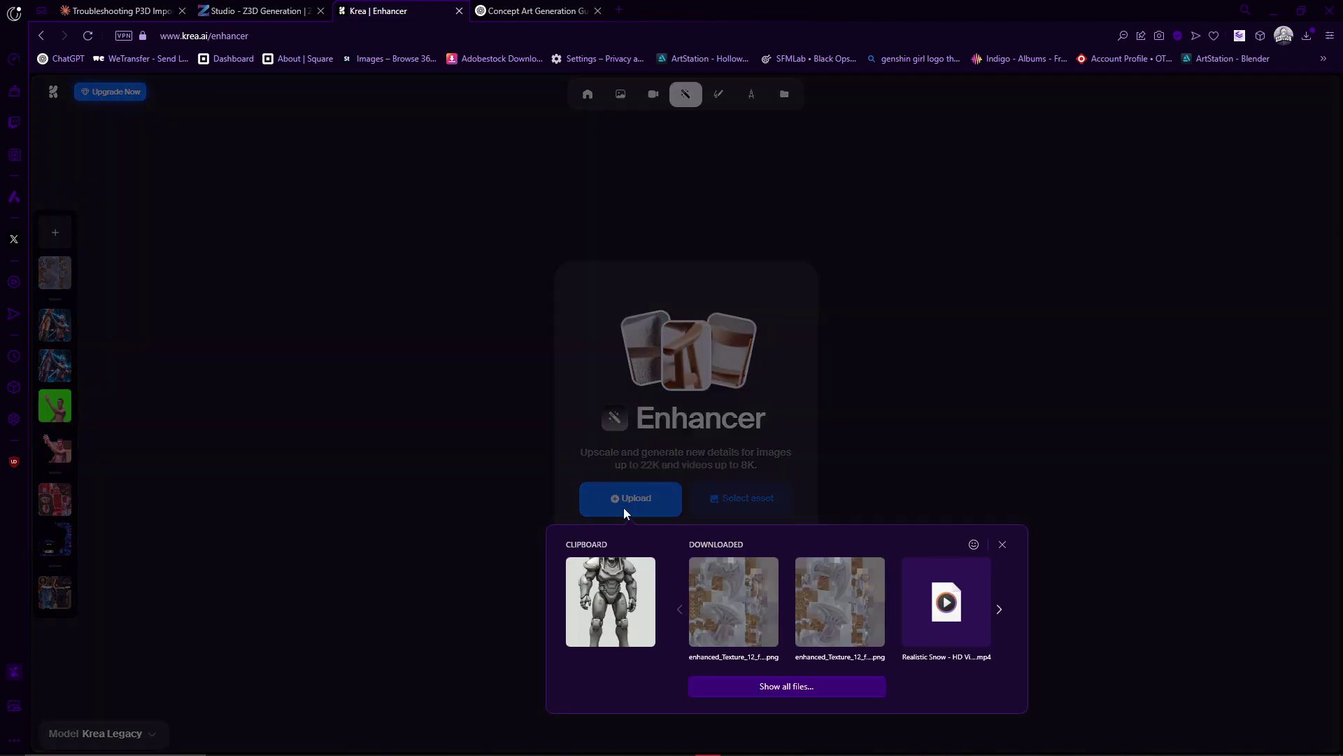
left_click(586, 576)
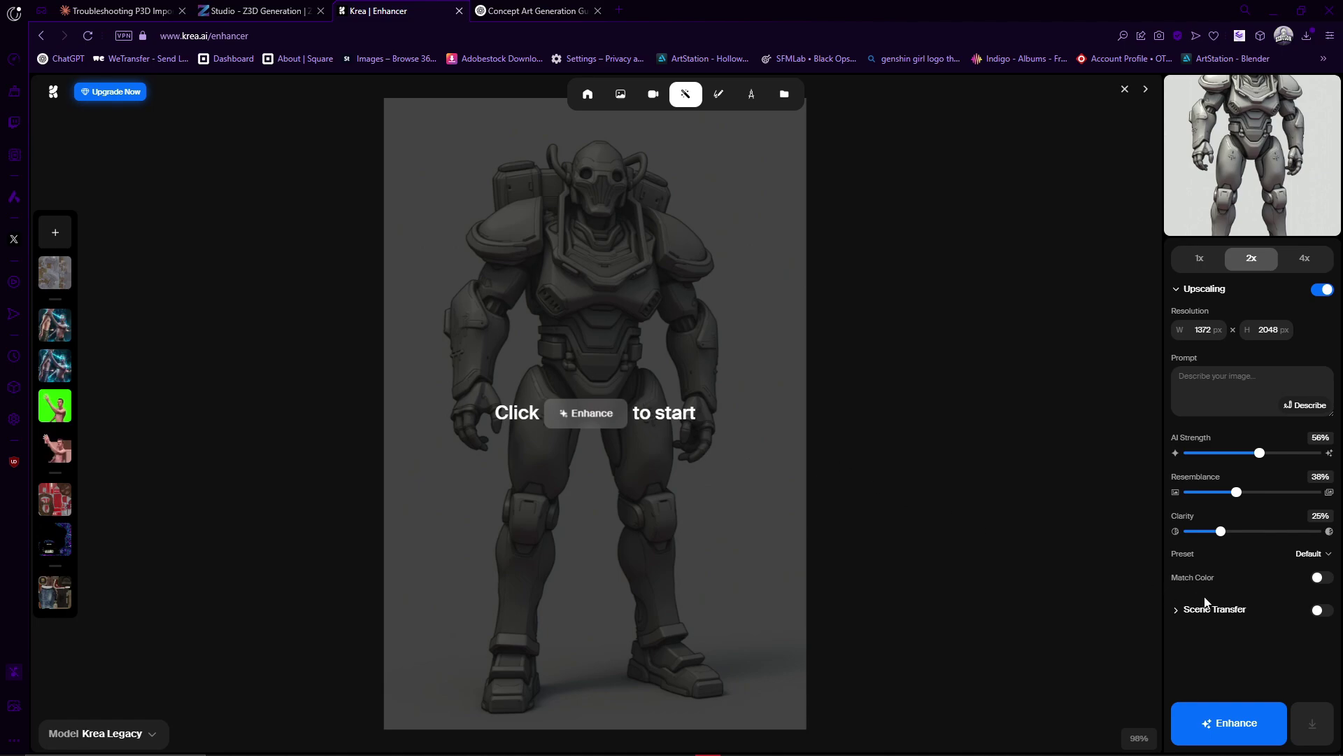
Generate an automatic description of the robot image as the prompt and copy its full text.
left_click(1305, 406)
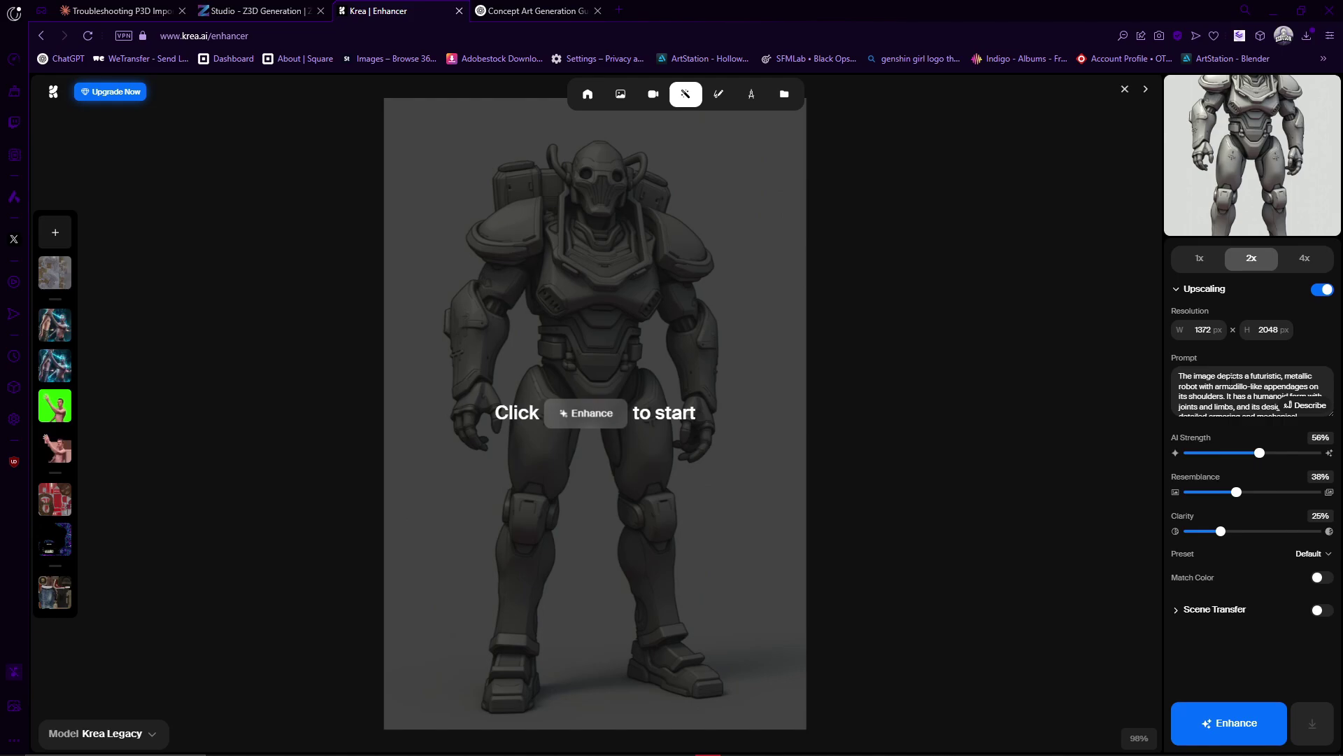
left_click_drag(1254, 378, 1303, 433)
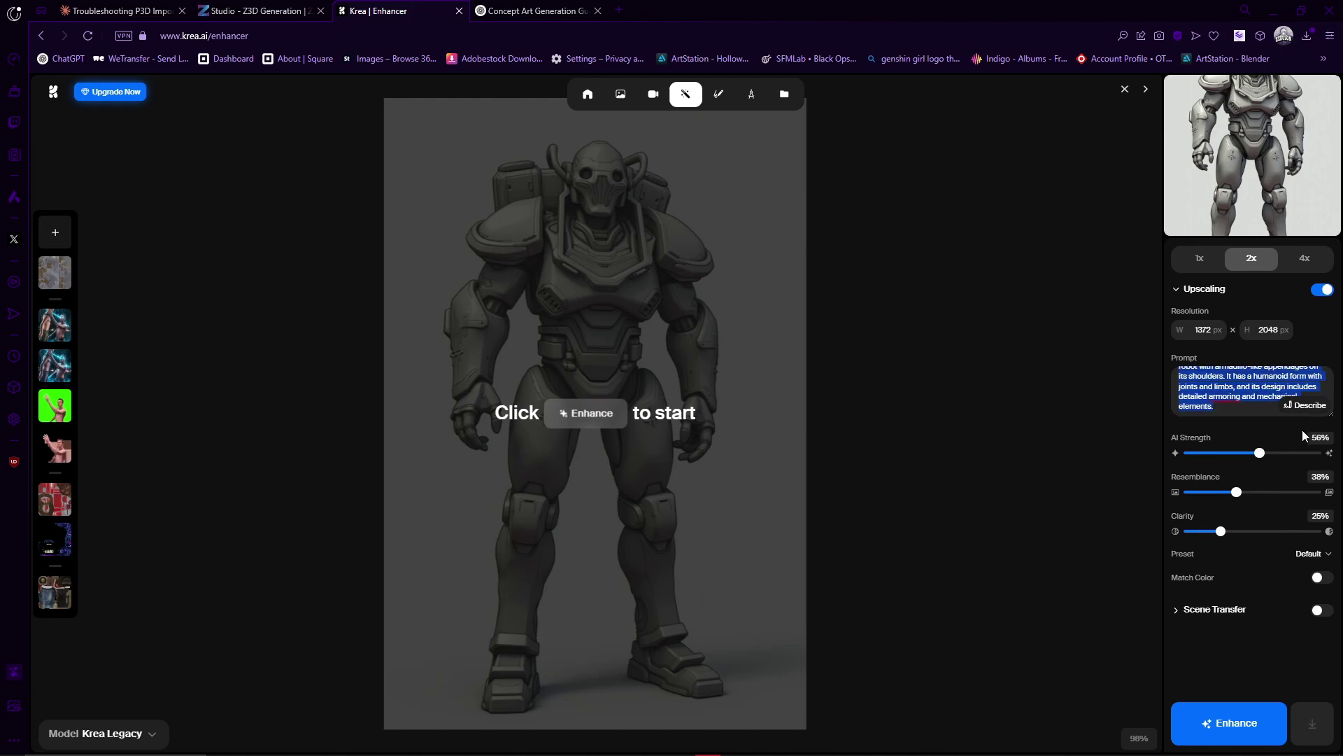
right_click(1225, 396)
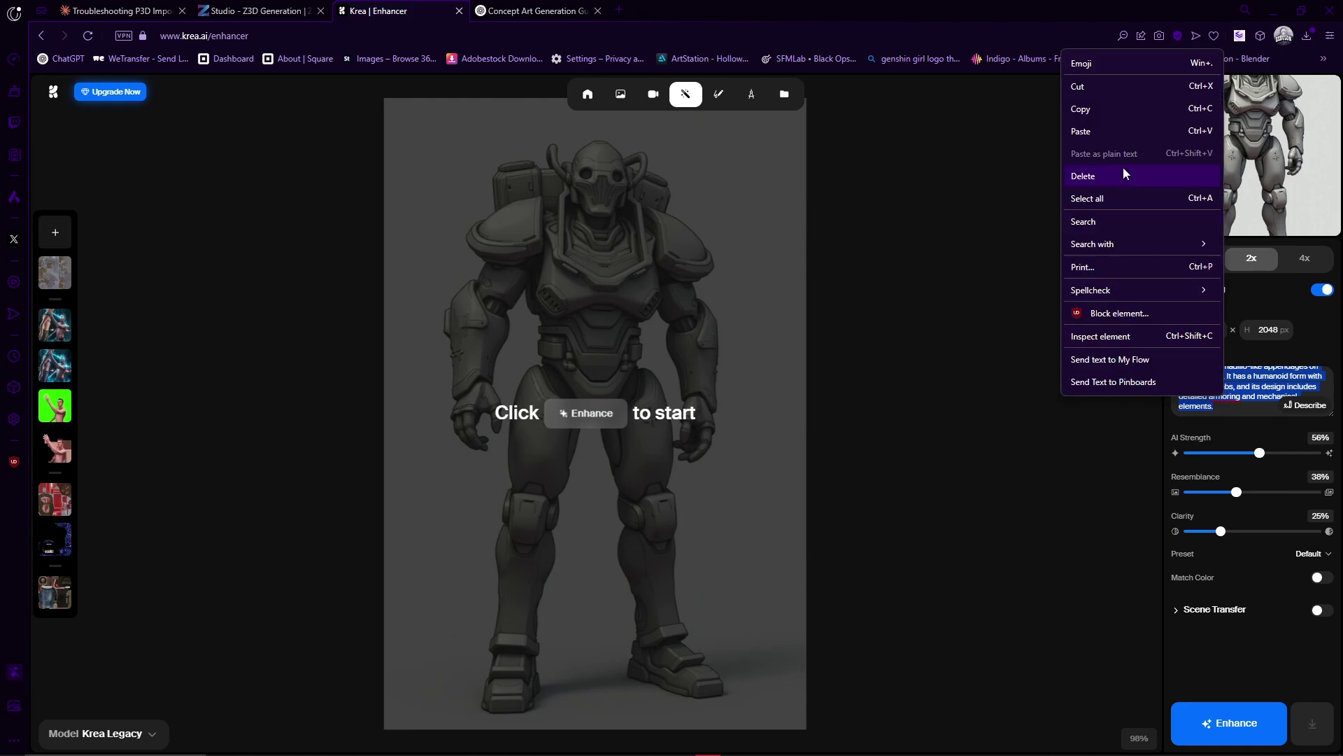
left_click(1119, 108)
In the ChatGPT concept art chat, insert the copied robot description before "for Krea AI" in the image request and send it.
left_click(533, 9)
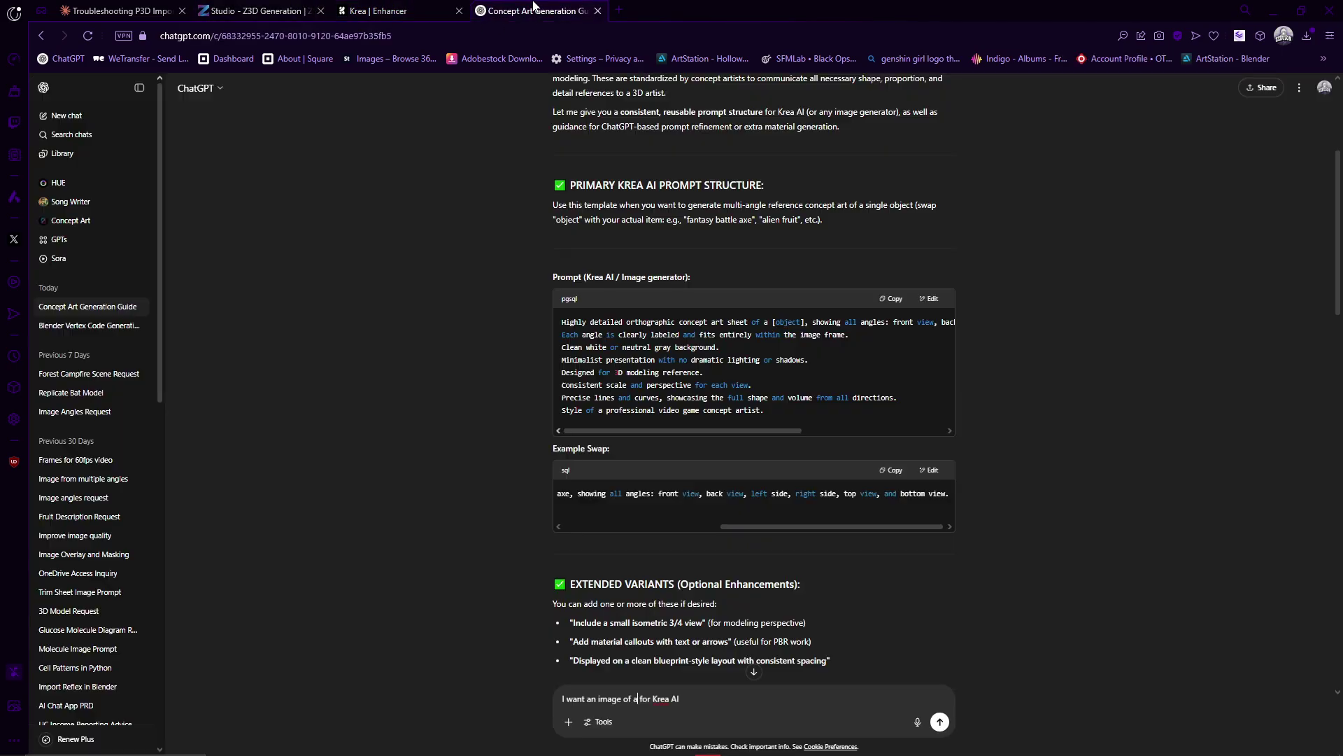
scroll(846, 523, "down", 7)
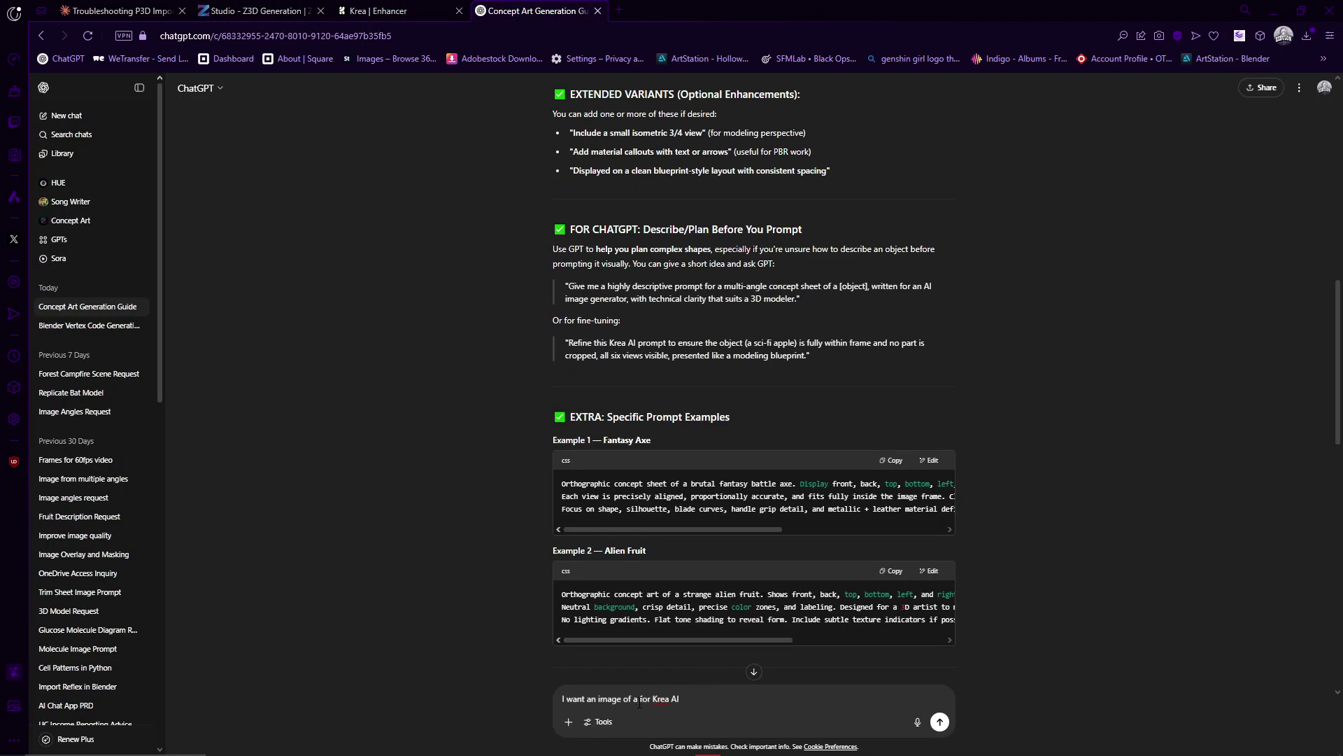
left_click(639, 702)
key("ctrl+v")
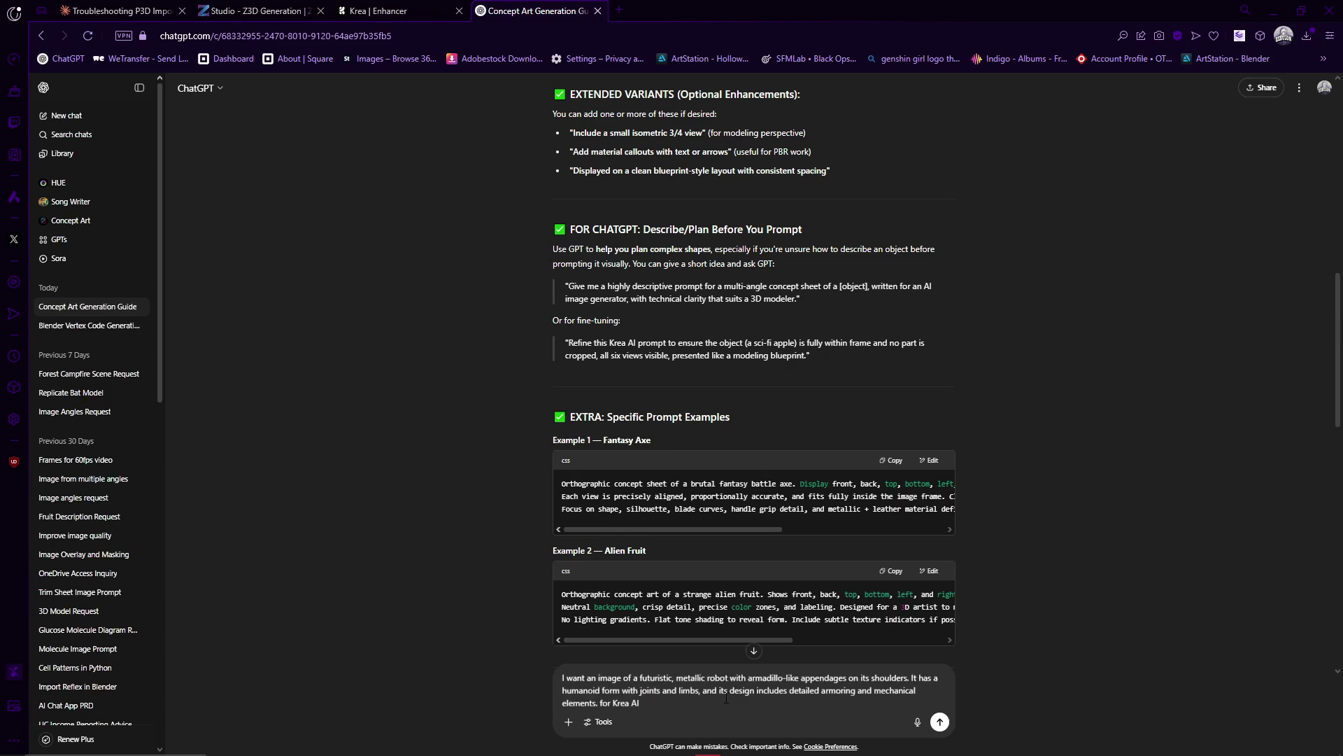
left_click(723, 711)
left_click_drag(641, 703, 548, 680)
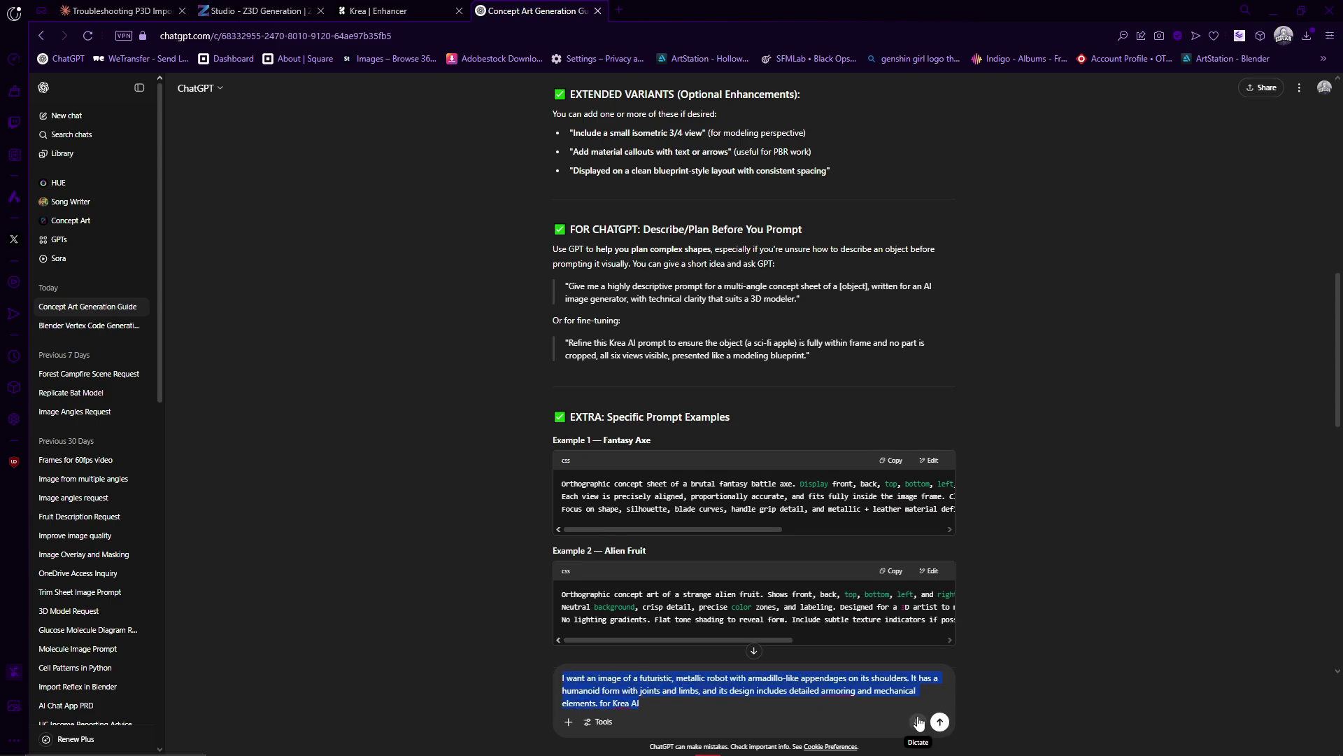
left_click(940, 721)
scroll(490, 560, "up", 2)
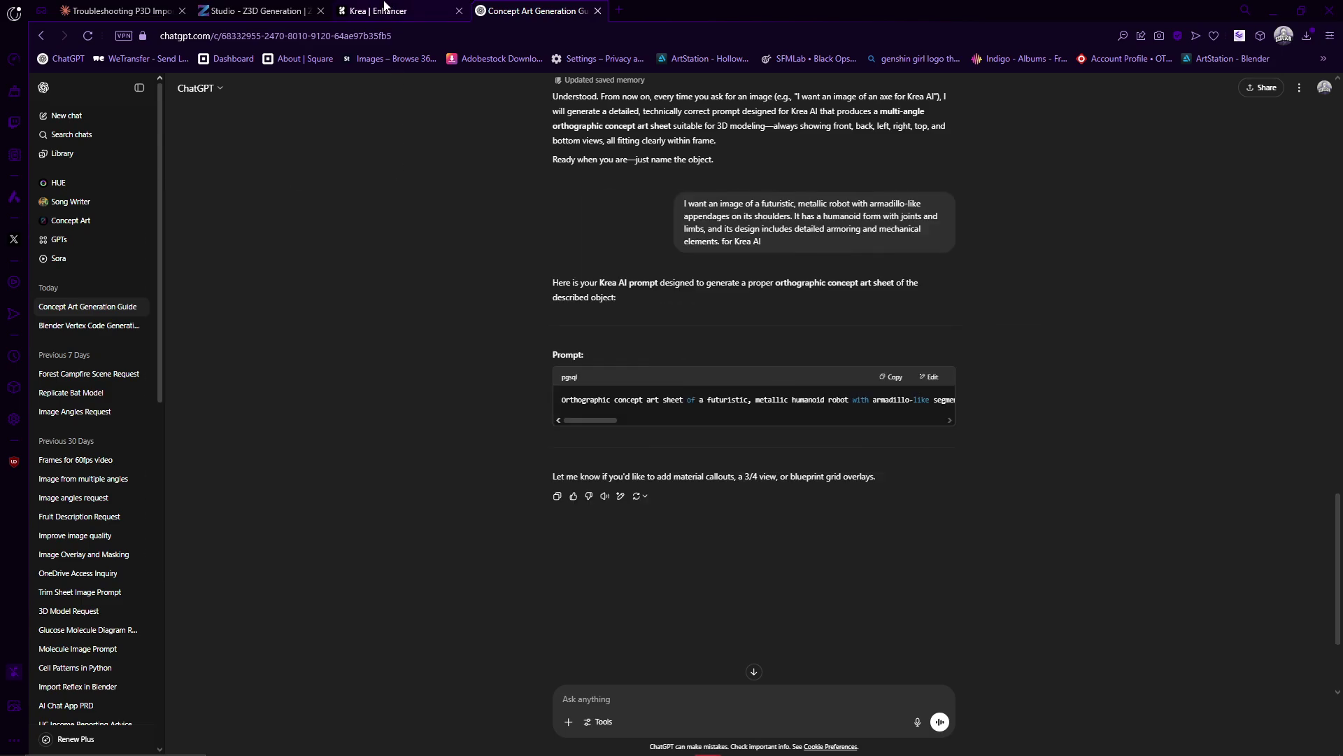
In Krea's Image generator, enter ChatGPT's orthographic concept sheet prompt for the metallic humanoid robot and generate the images with Flux.
left_click(384, 8)
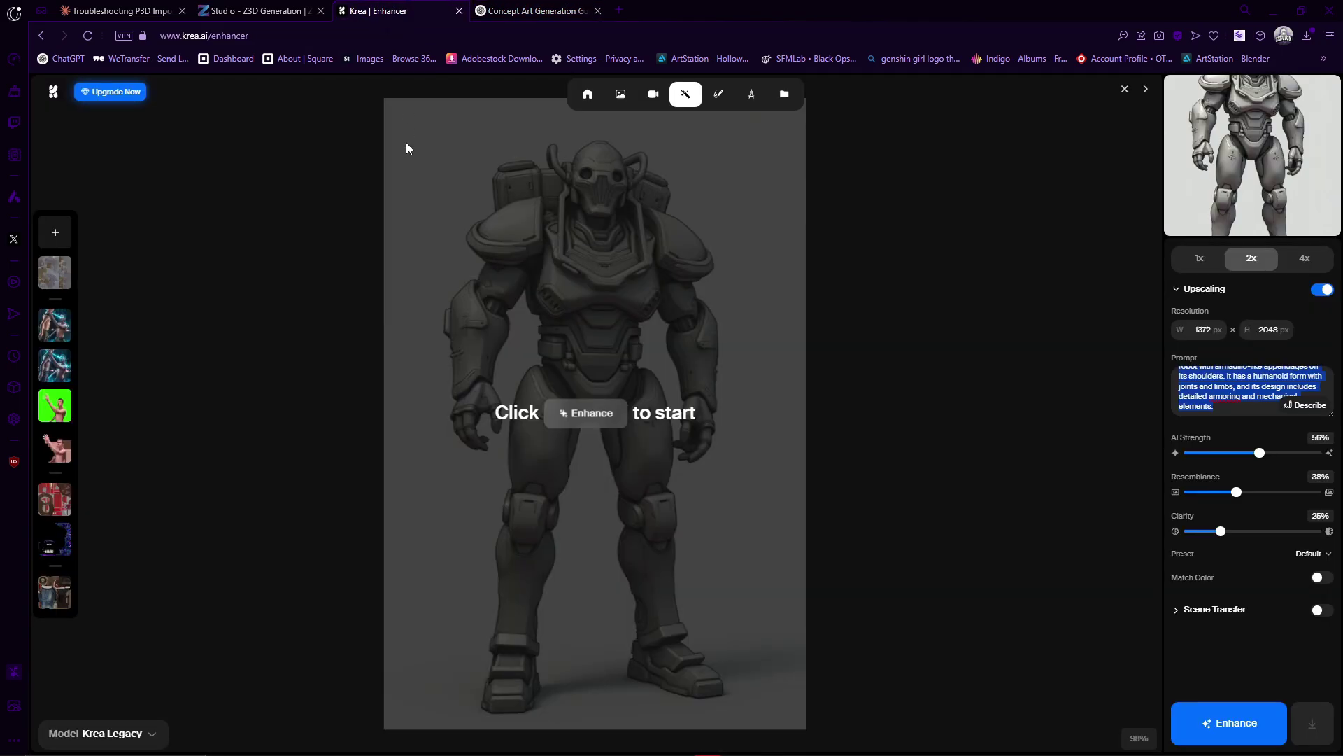
left_click(621, 93)
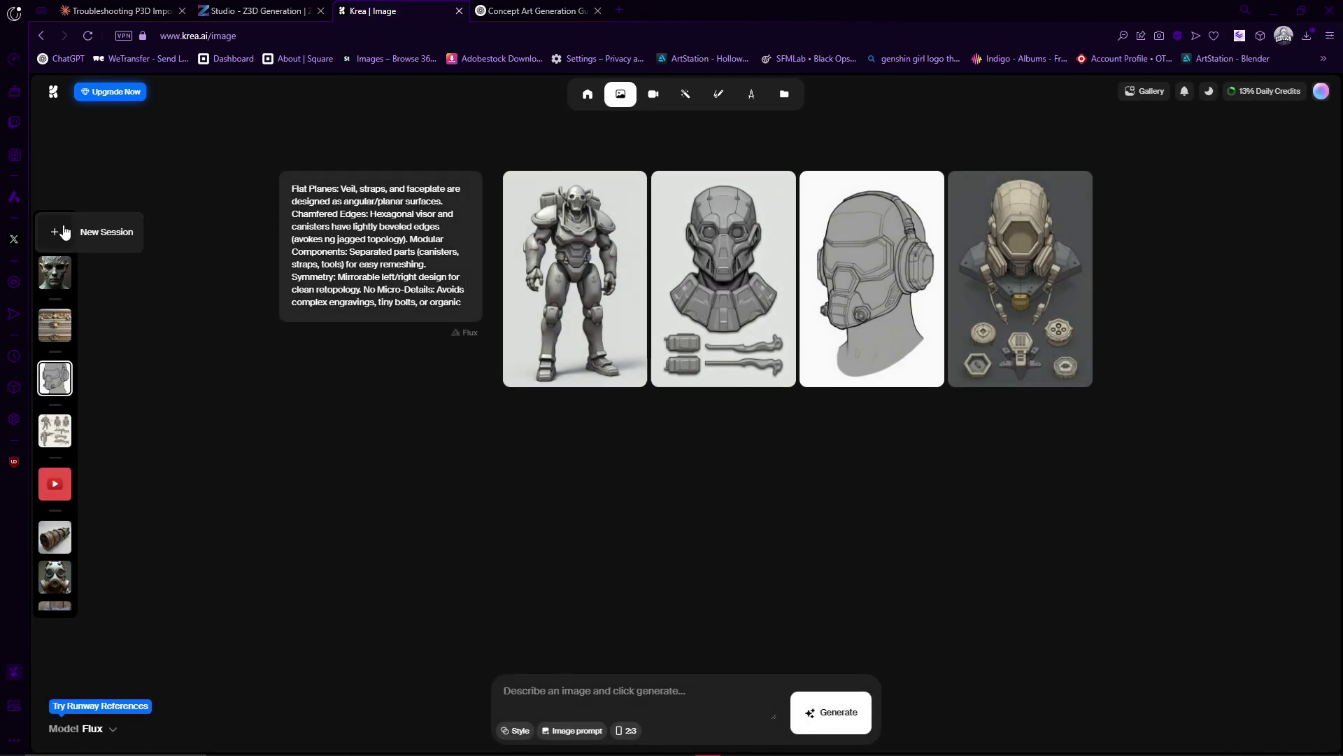
left_click(612, 682)
key("ctrl+v")
key("Return")
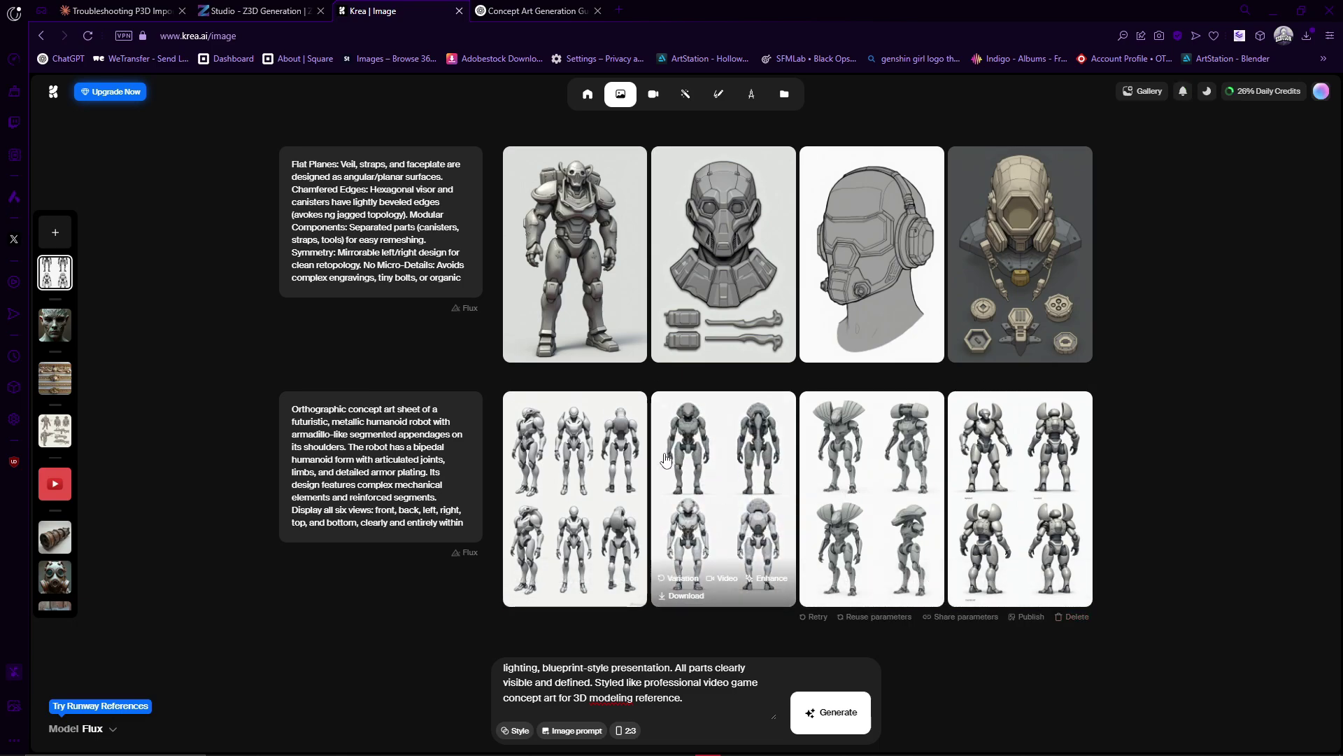
Download the first generated robot concept sheet from Krea and open the PNG in GIMP 2.10.18.
left_click(607, 461)
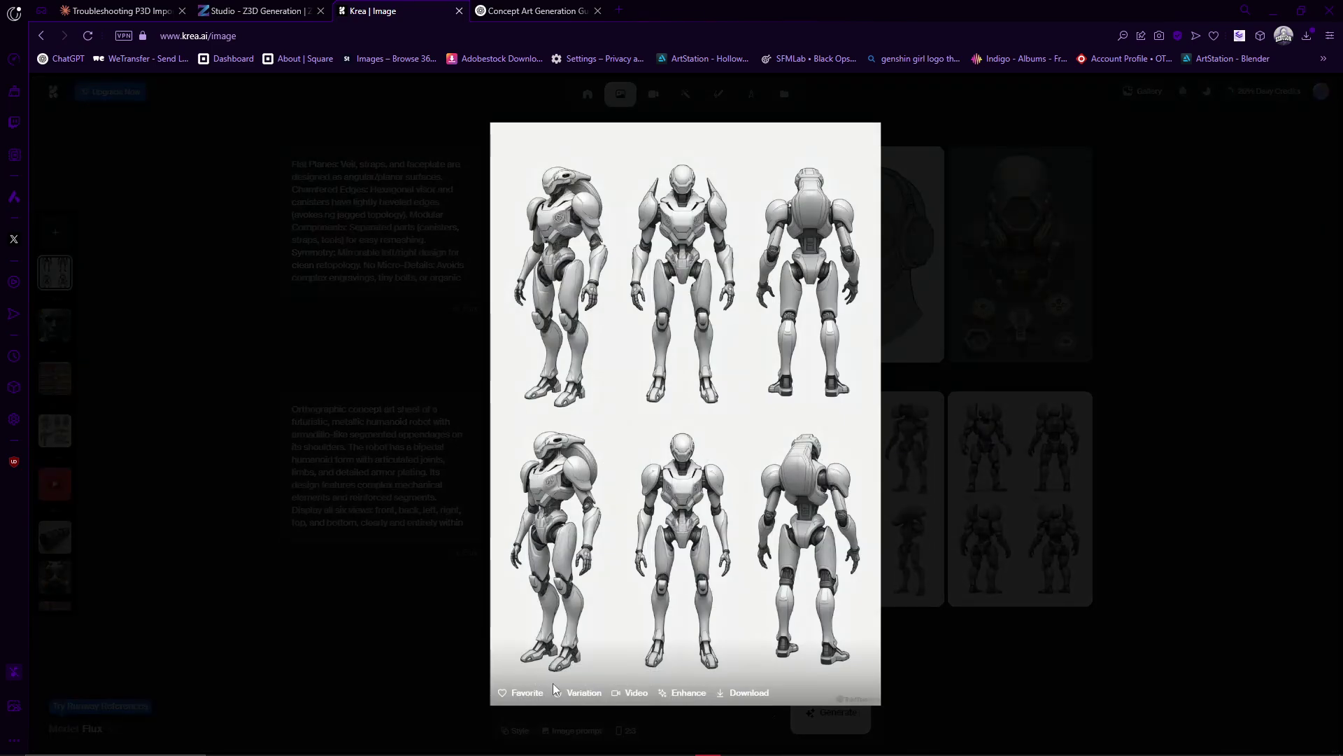
left_click(438, 670)
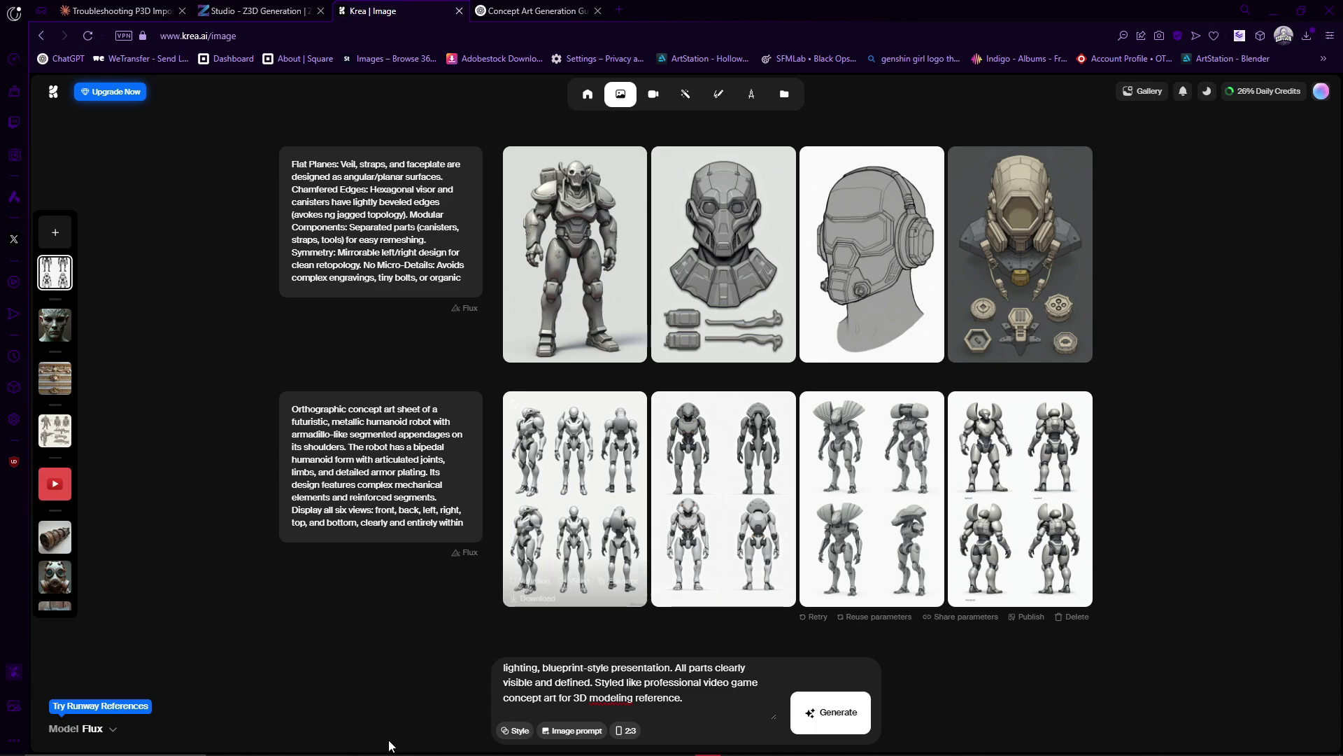
left_click(105, 745)
type("Gimp")
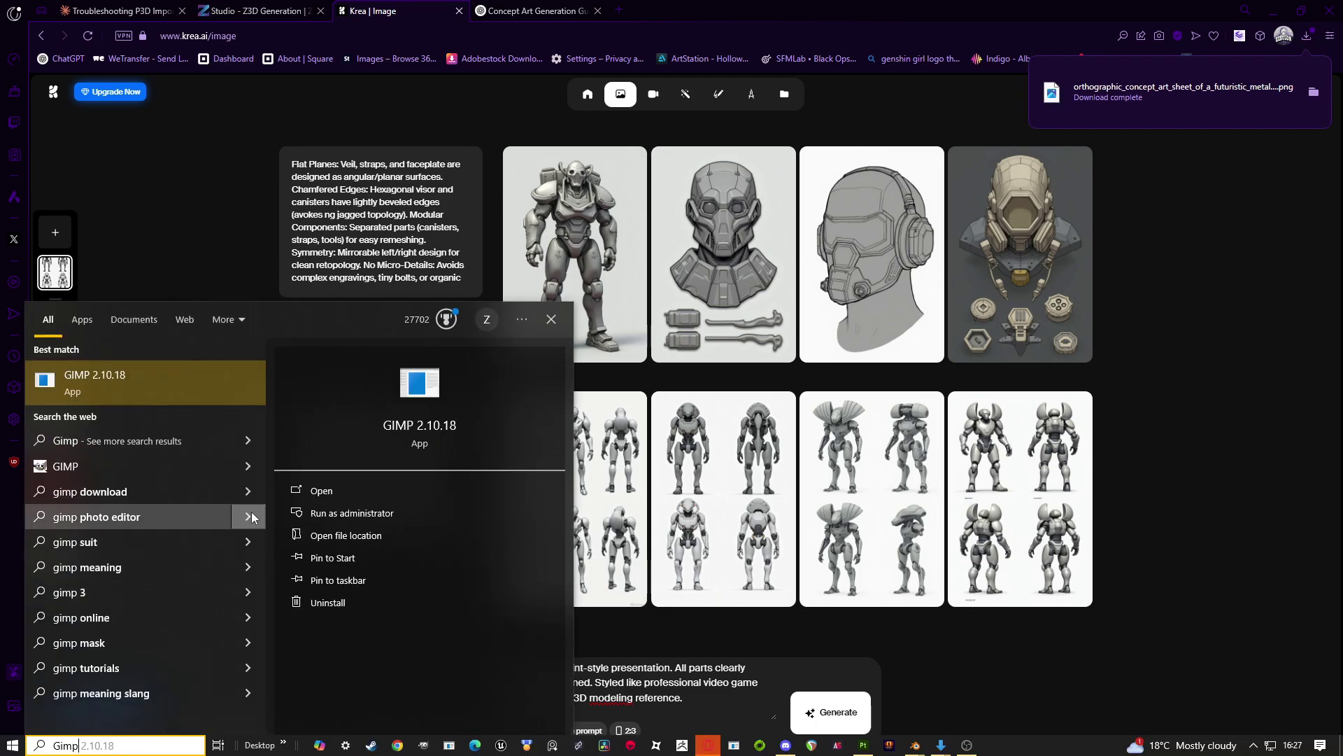
left_click(127, 379)
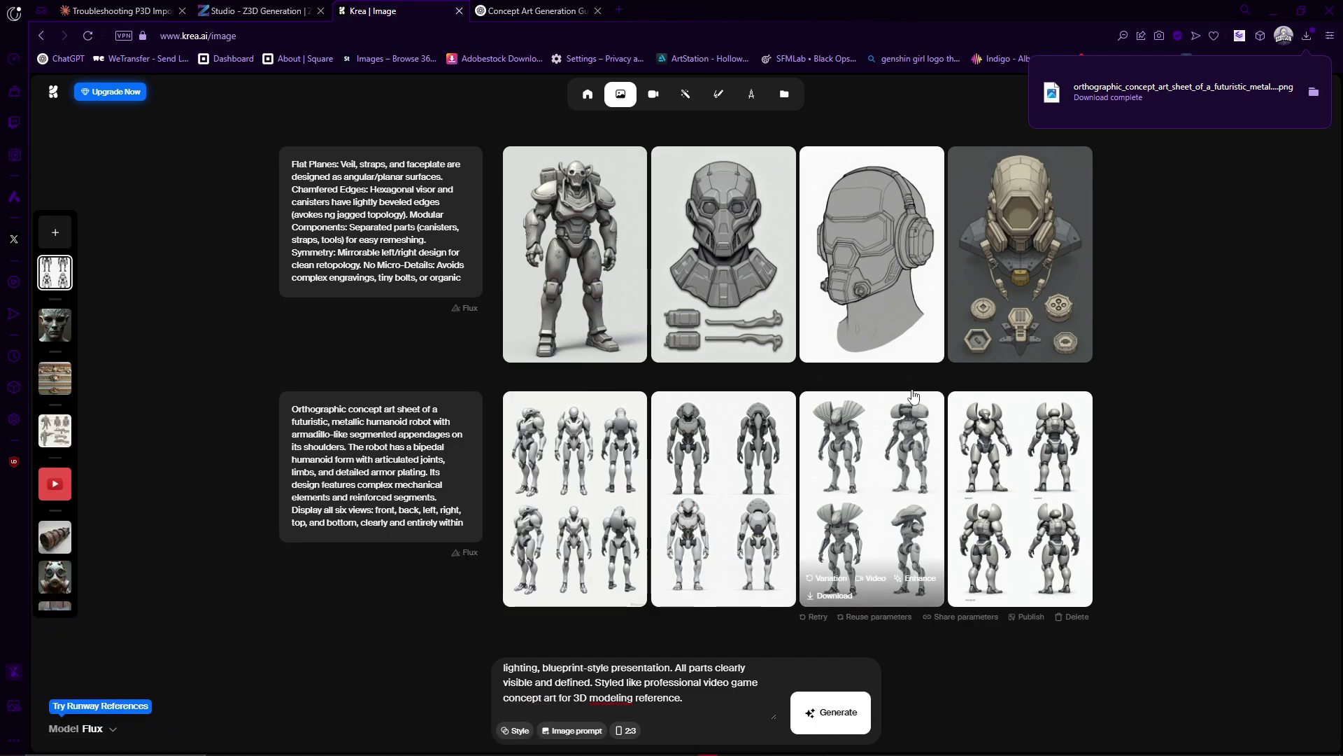
left_click(1313, 92)
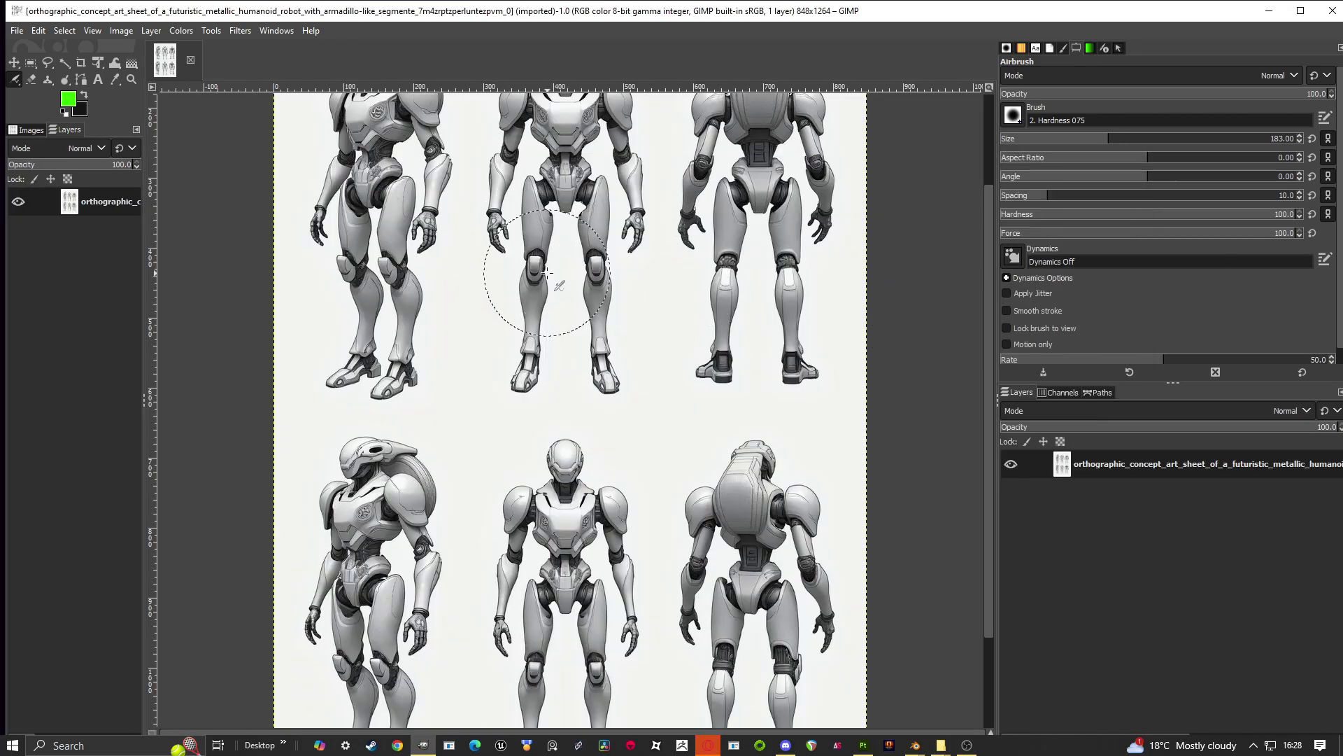
Crop the concept sheet to the first robot view in the upper row, about 267 × 592 px.
key("ctrl")
scroll(547, 270, "down", 1, "ctrl")
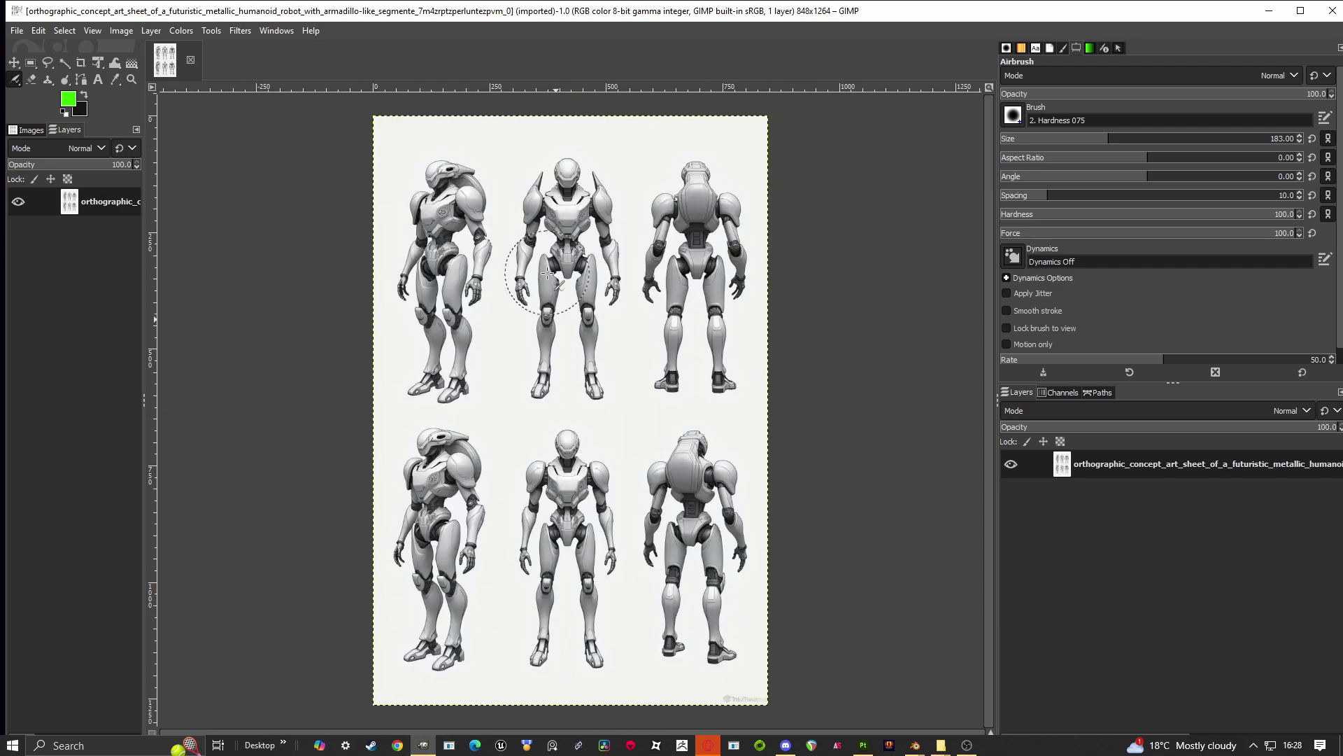
left_click(81, 62)
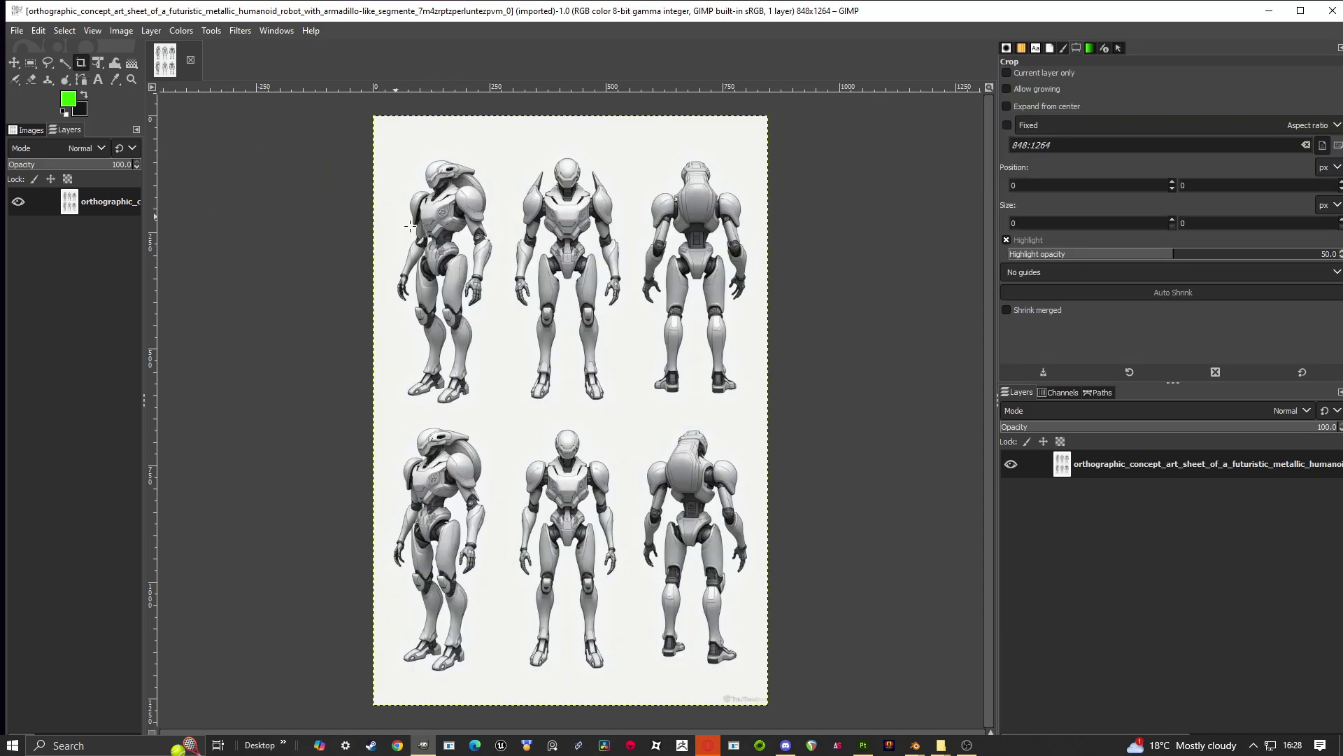
left_click_drag(386, 144, 504, 418)
left_click_drag(412, 386, 403, 385)
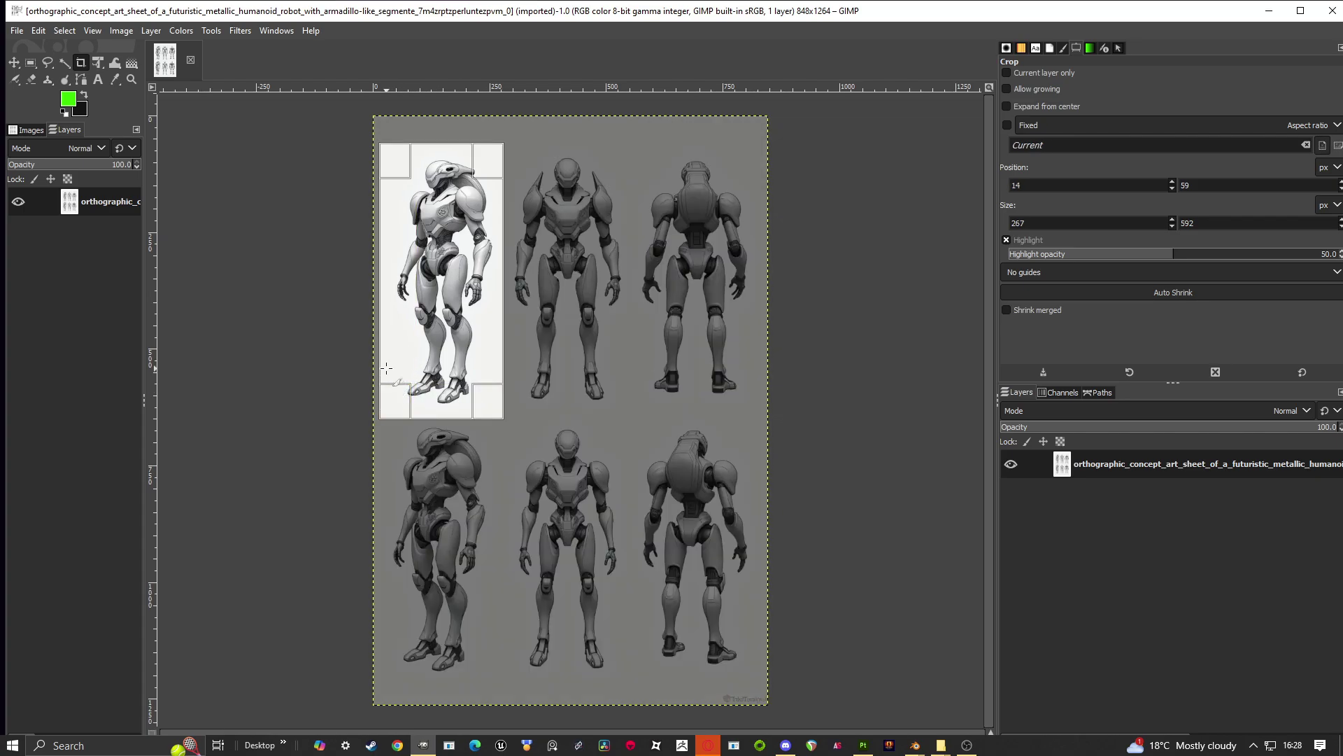
left_click(386, 368)
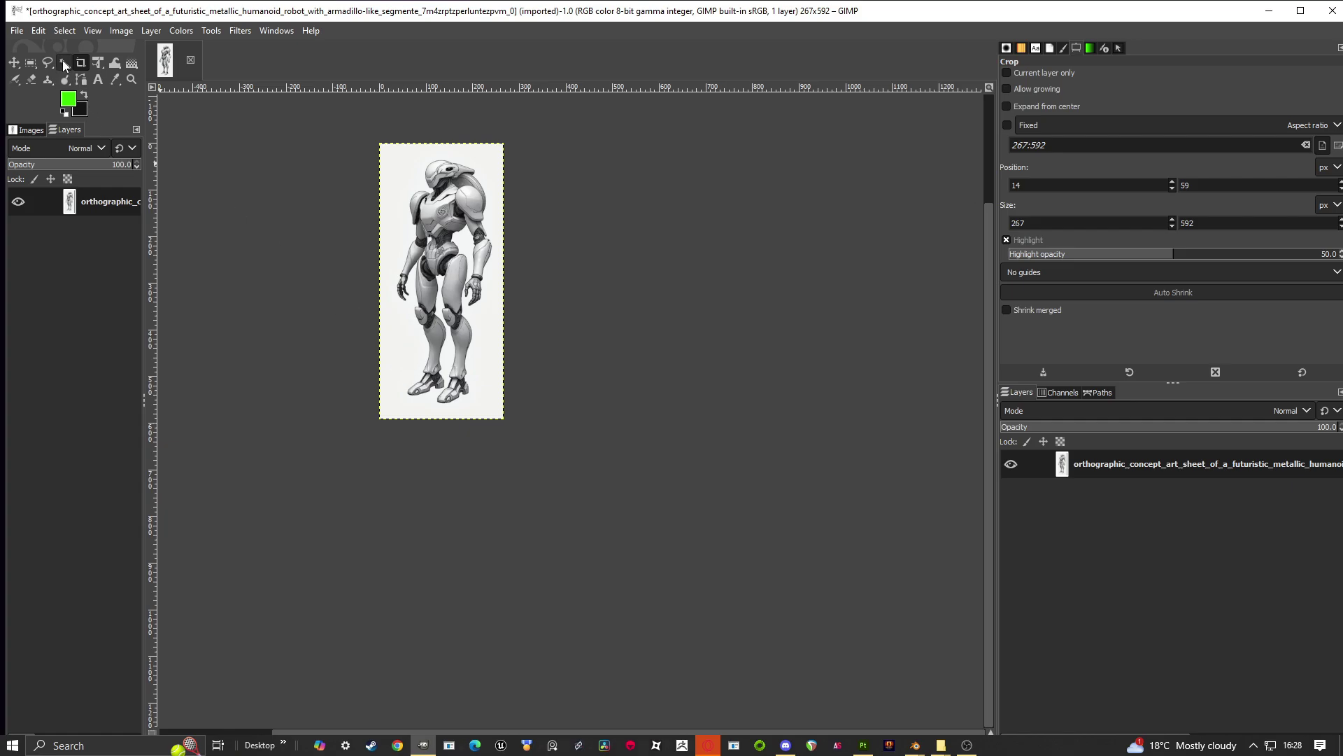
left_click(18, 33)
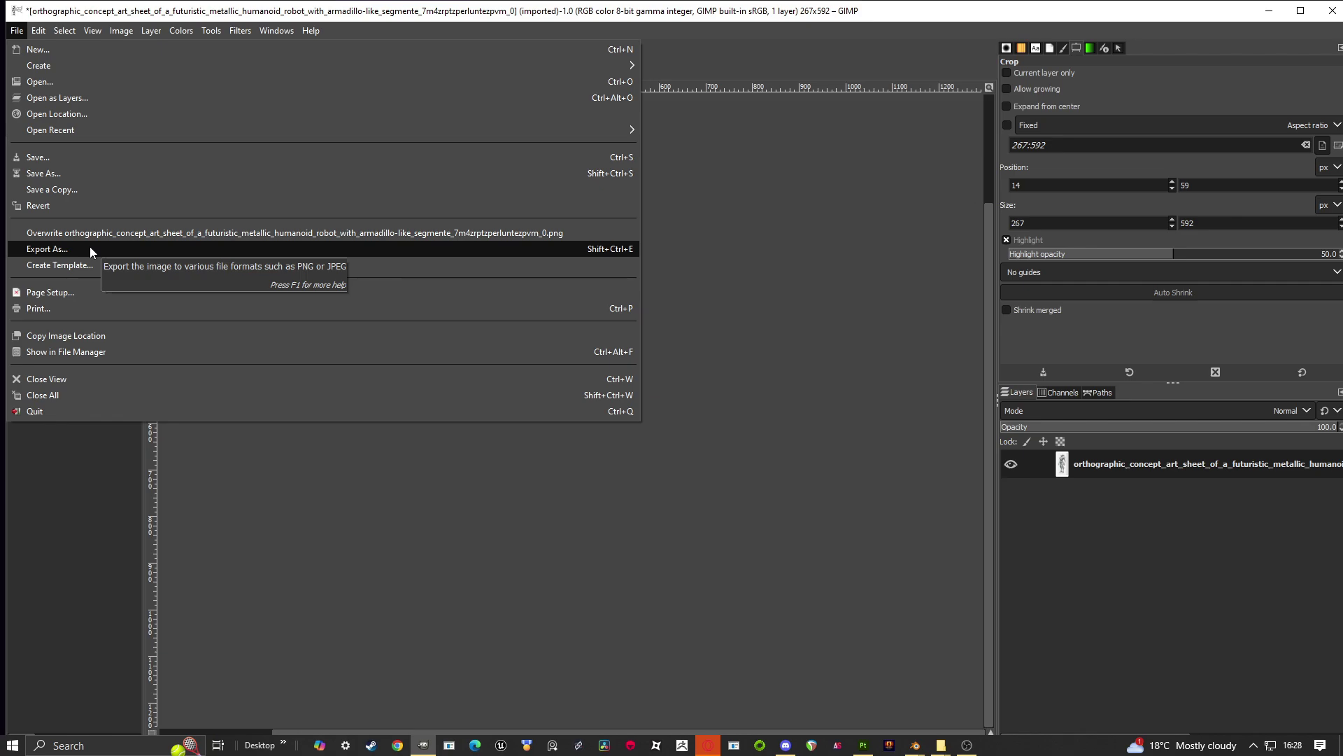
left_click(655, 158)
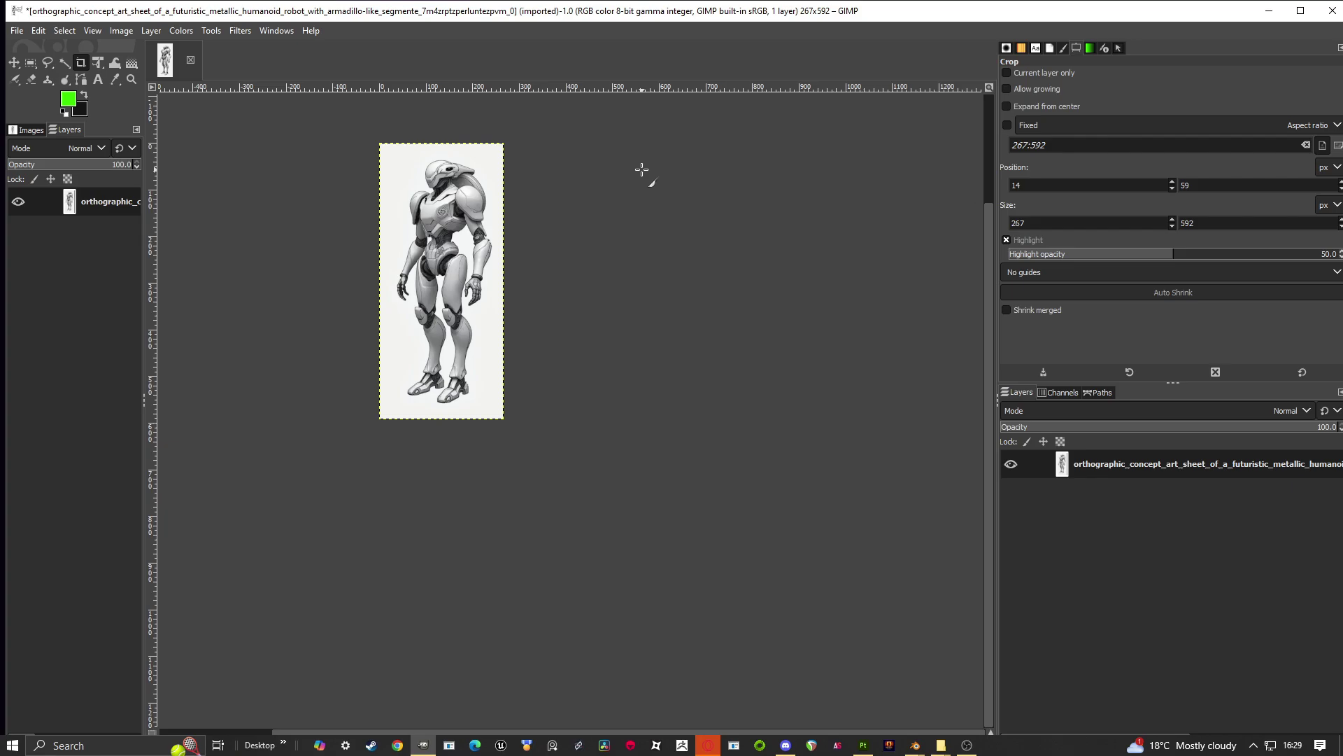
Export the cropped first robot view as 1.png into the Downloads\6 folder.
key("shift+ctrl+e")
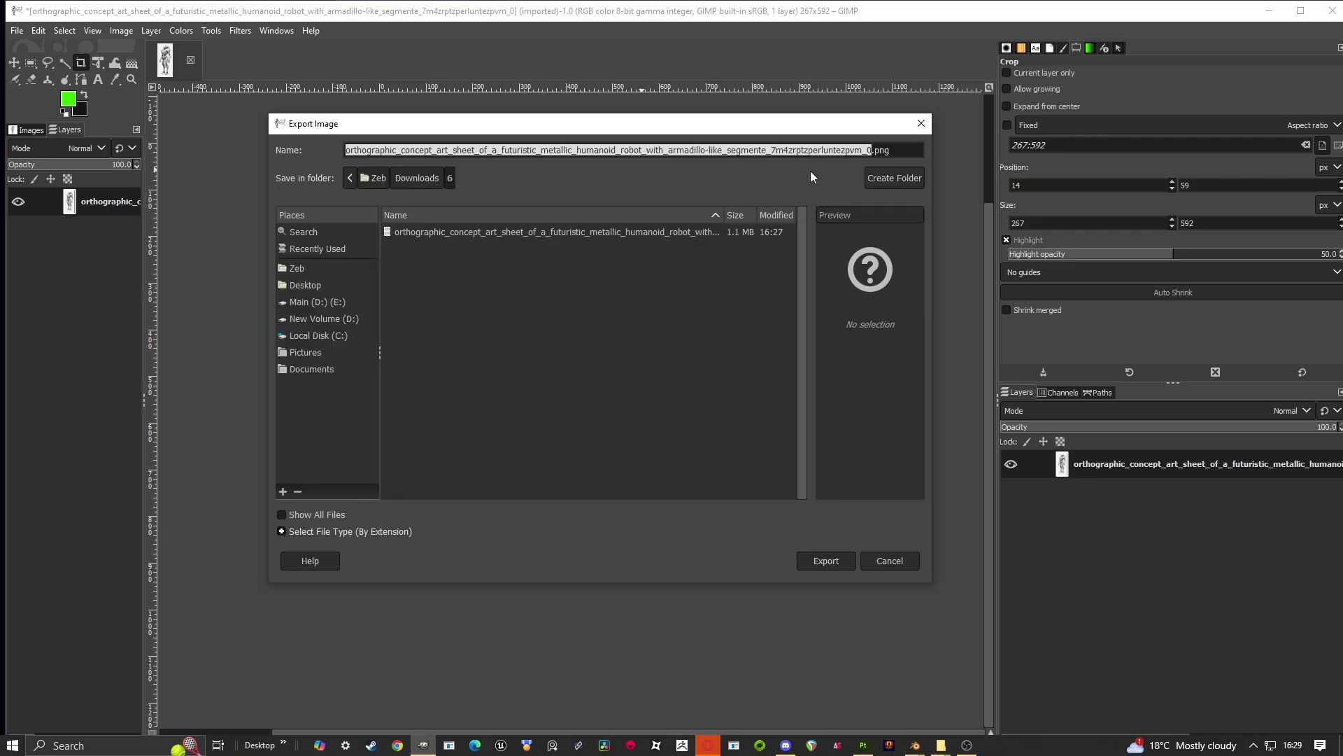
type("1")
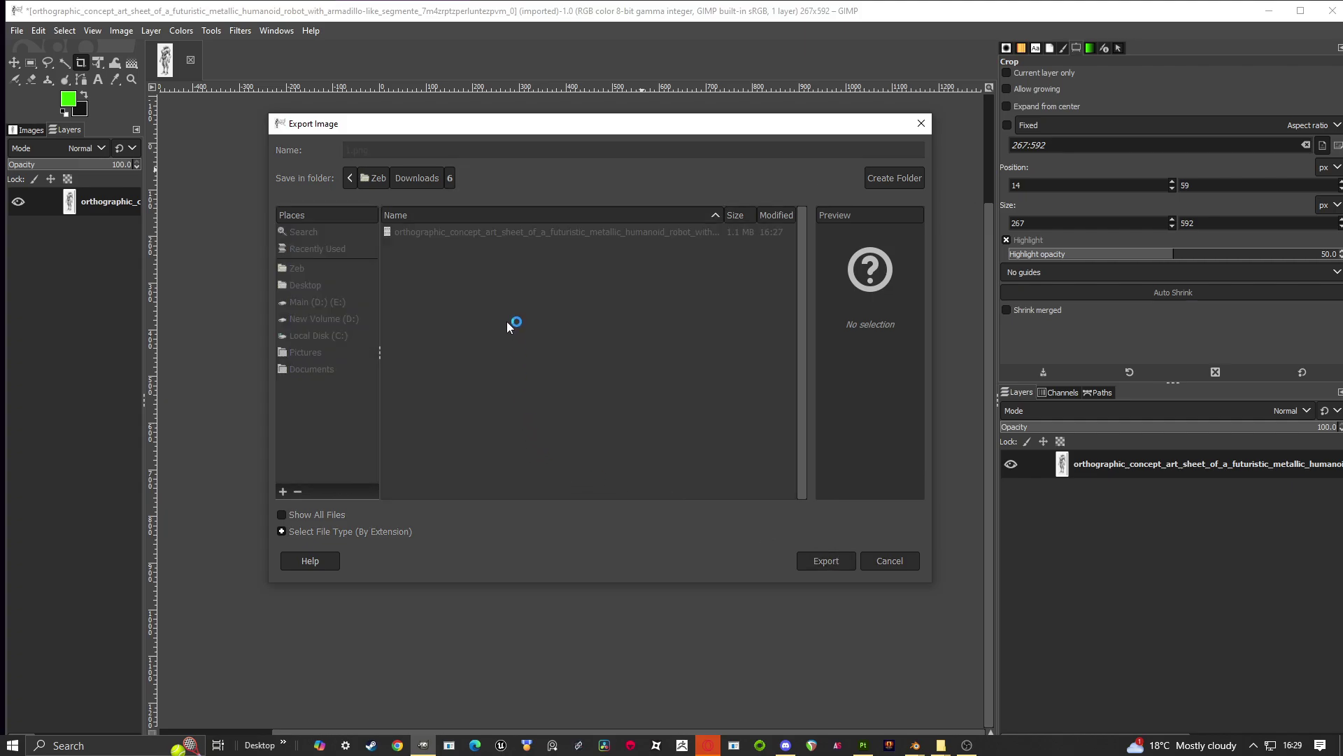
left_click(702, 539)
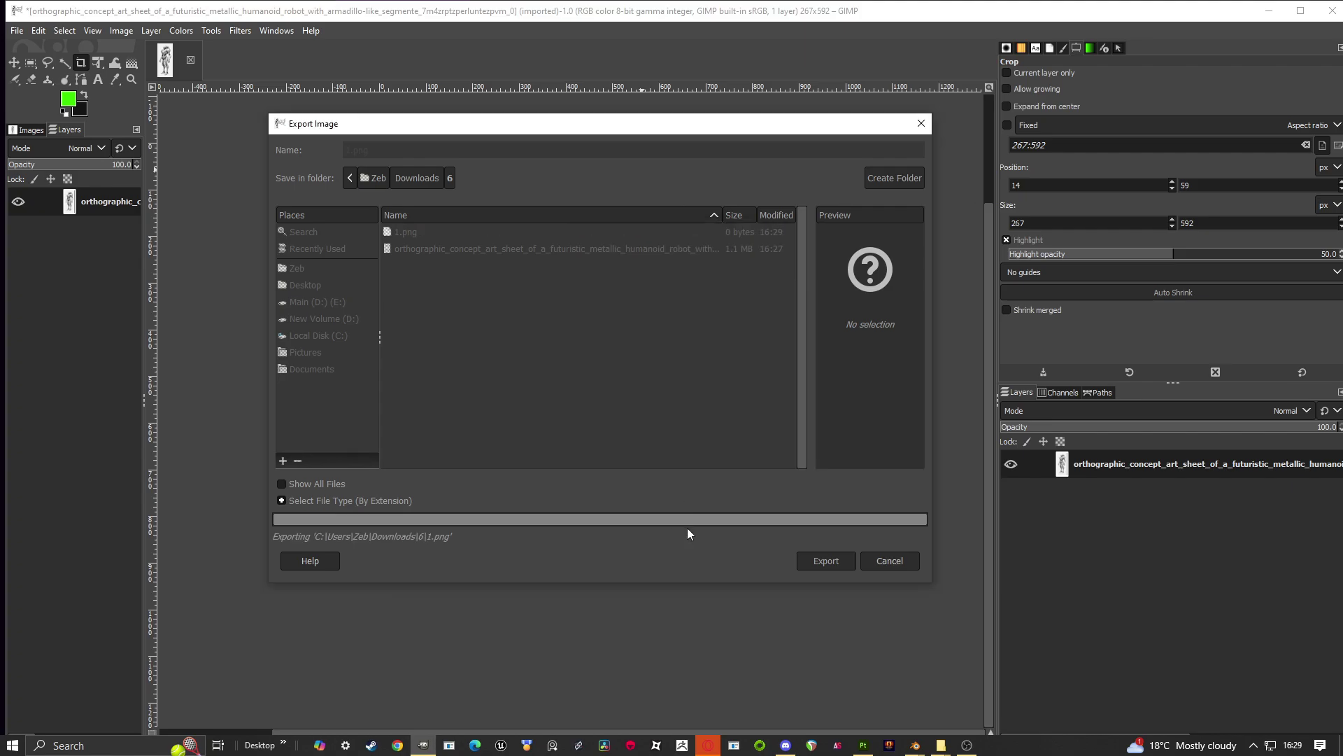
Undo the crop and crop the concept sheet to the front robot view in the upper row, about 301 × 639 px.
key("ctrl+z")
left_click_drag(500, 132, 640, 430)
key("Return")
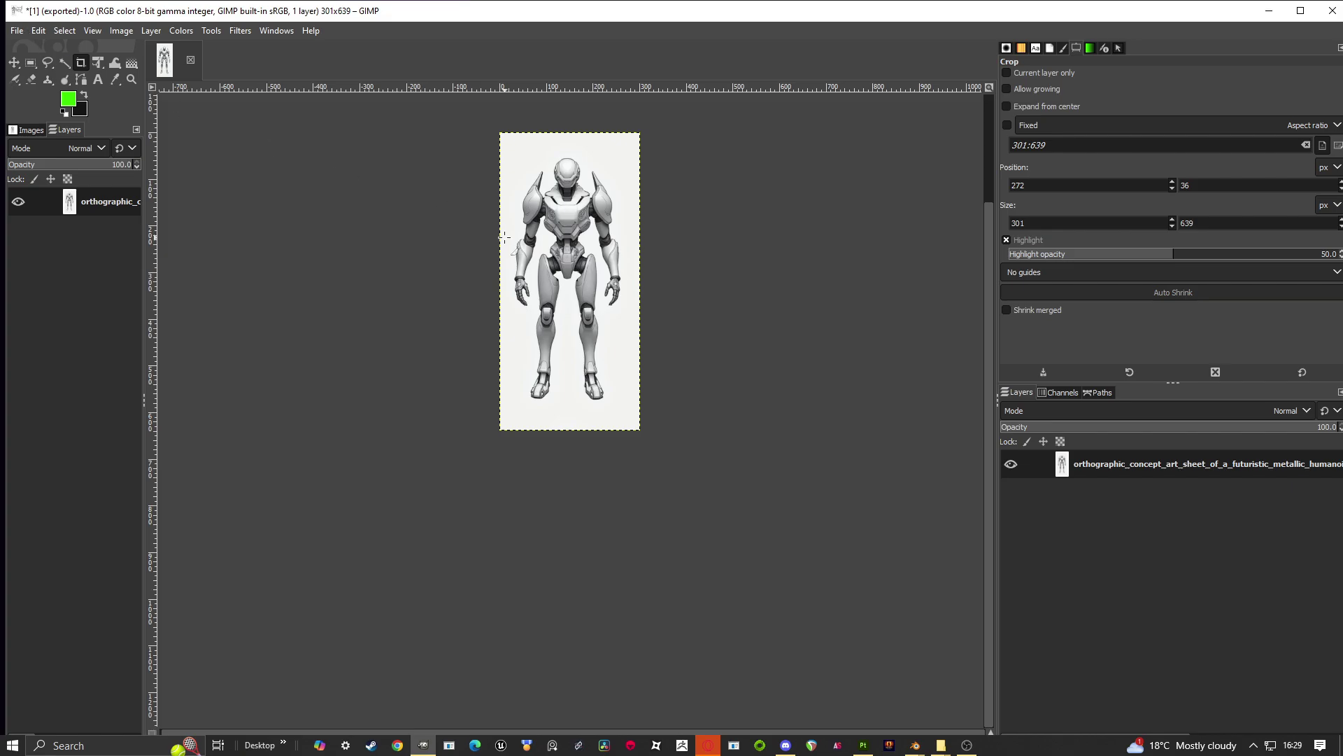
Export the cropped front view as 2.png with compression level 9 into the same folder.
key("shift+ctrl+e")
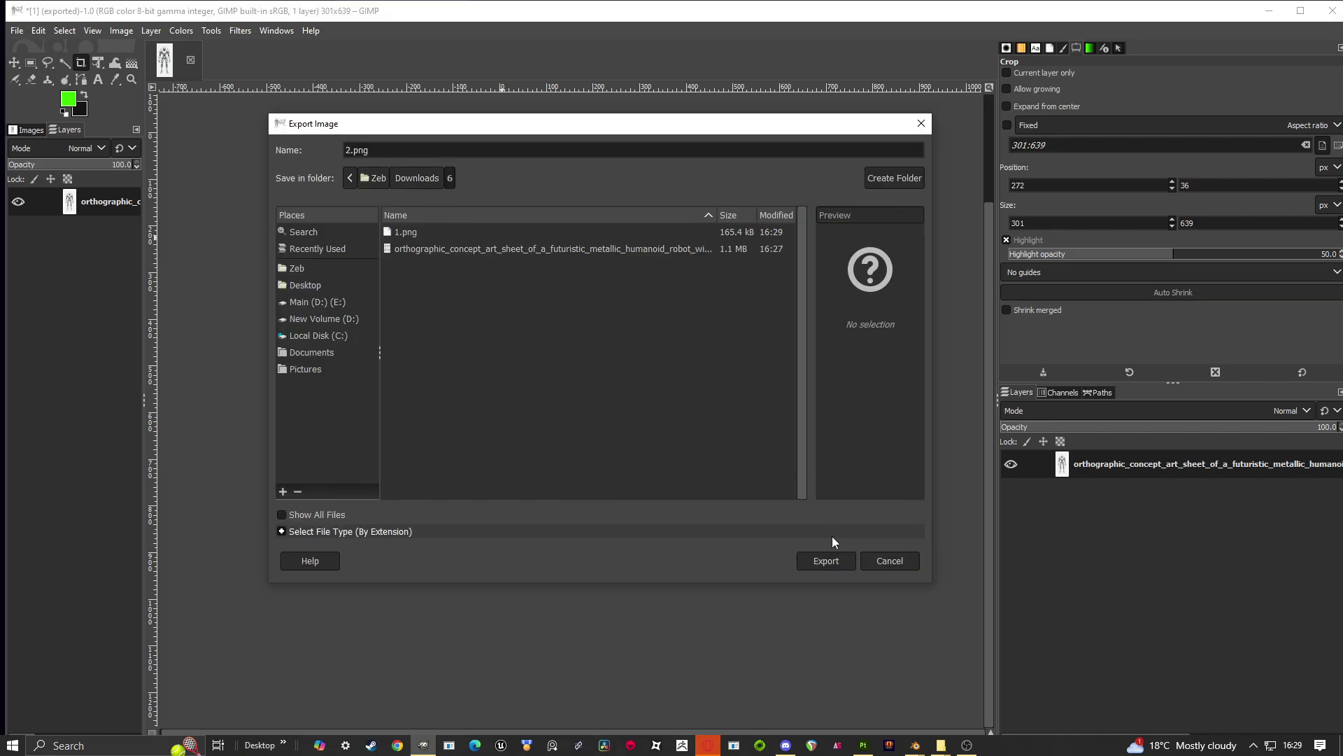
left_click(833, 557)
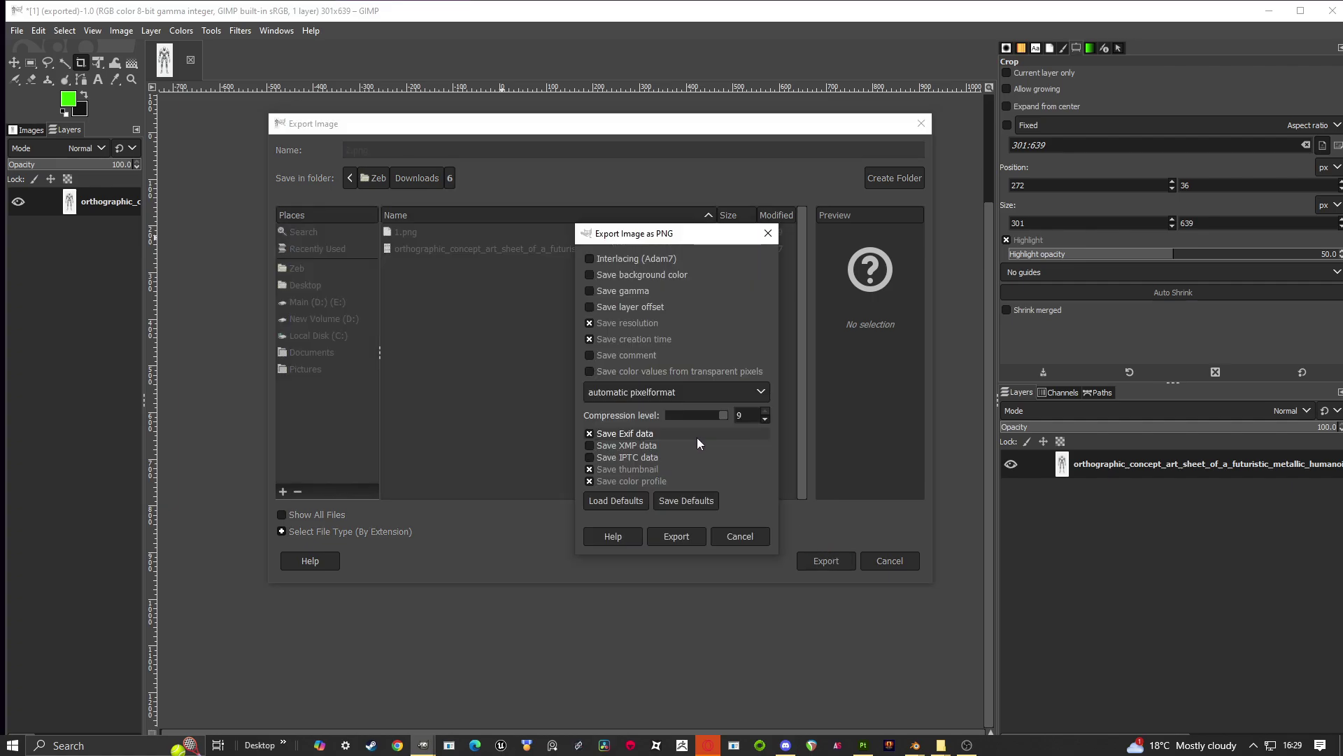
left_click(678, 536)
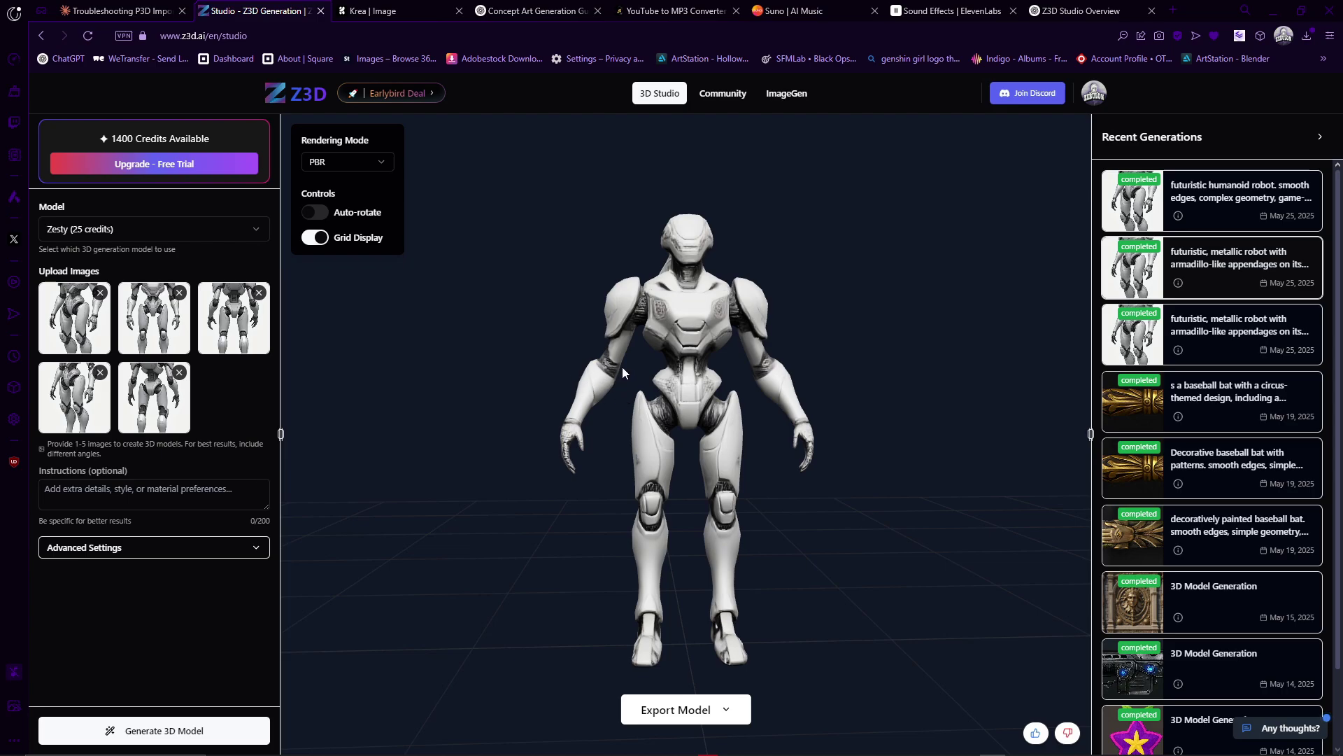
In Z3D Studio, inspect the generated robot's mesh in Wireframe rendering, return it to PBR and view it from the side.
left_click(358, 166)
left_click(330, 207)
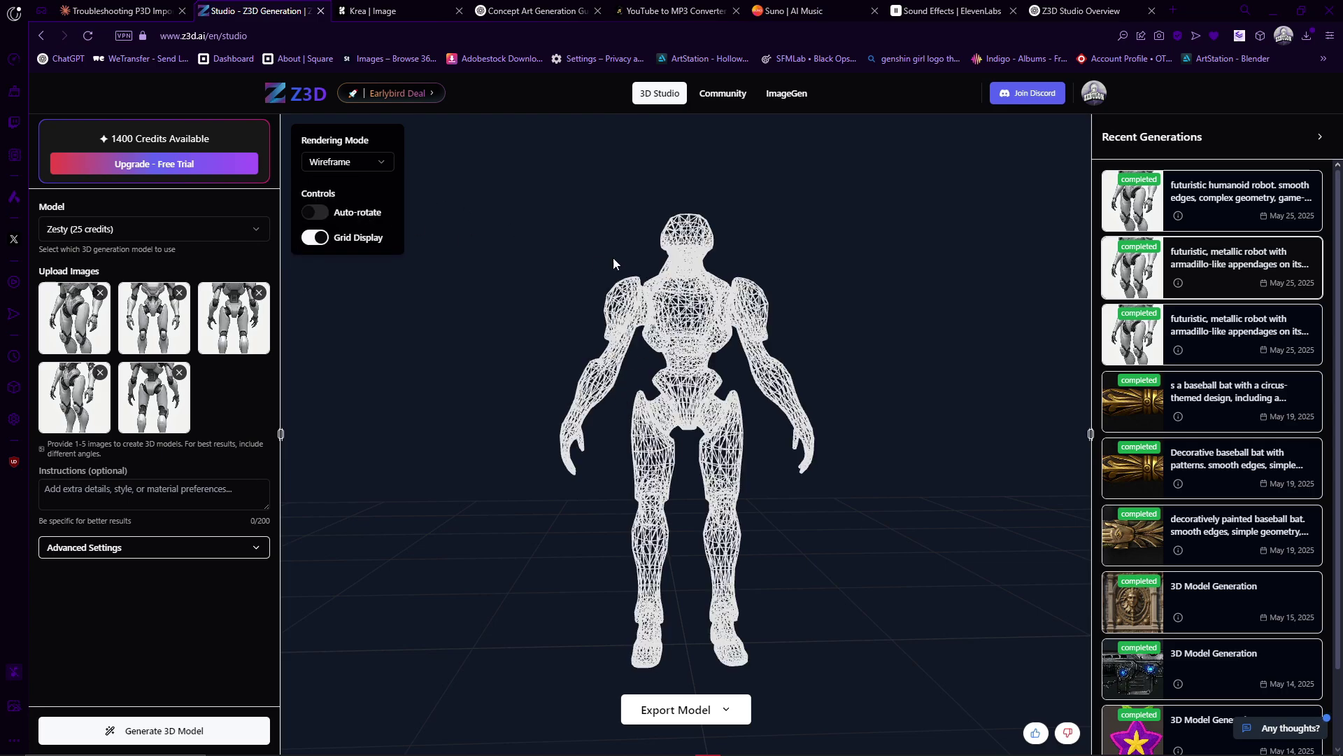
left_click(360, 165)
left_click(371, 183)
left_click_drag(672, 259, 764, 263)
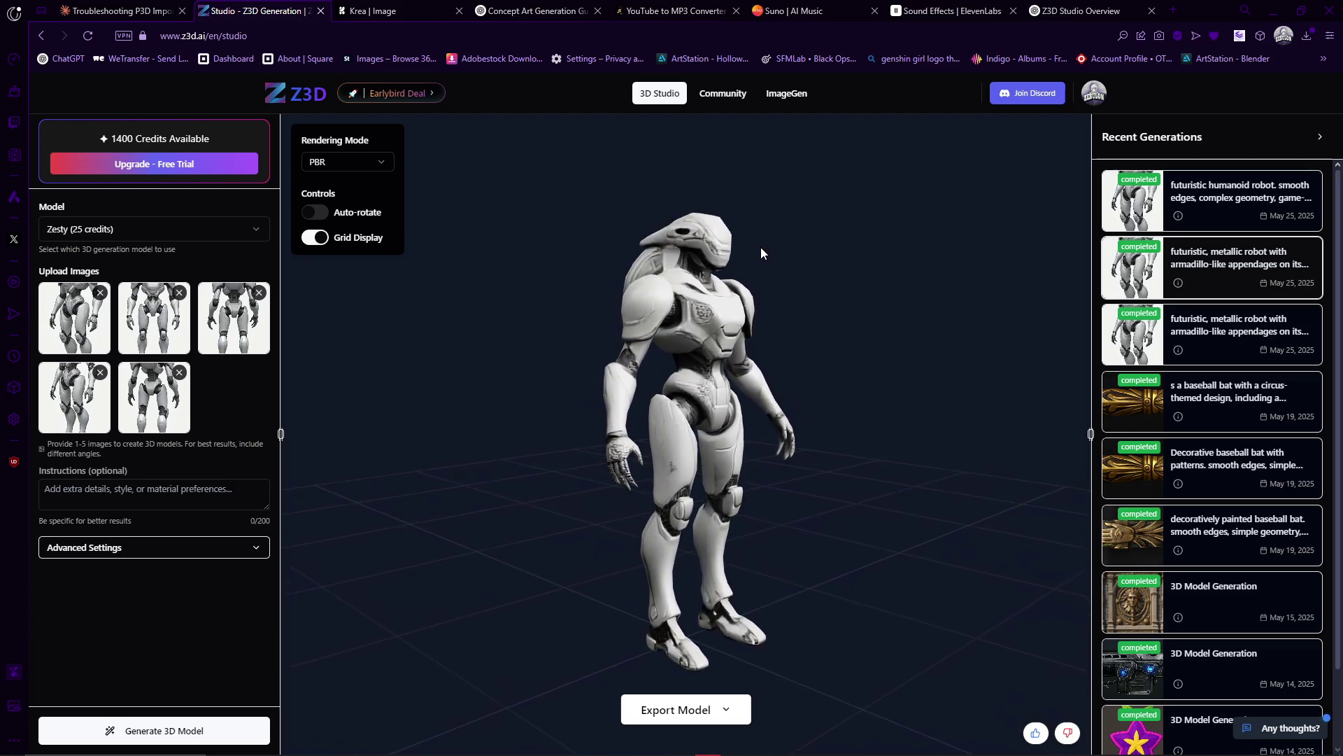
Load the newest robot from the recent generations for viewing, followed by an earlier armadillo-like robot generation.
left_click(1127, 199)
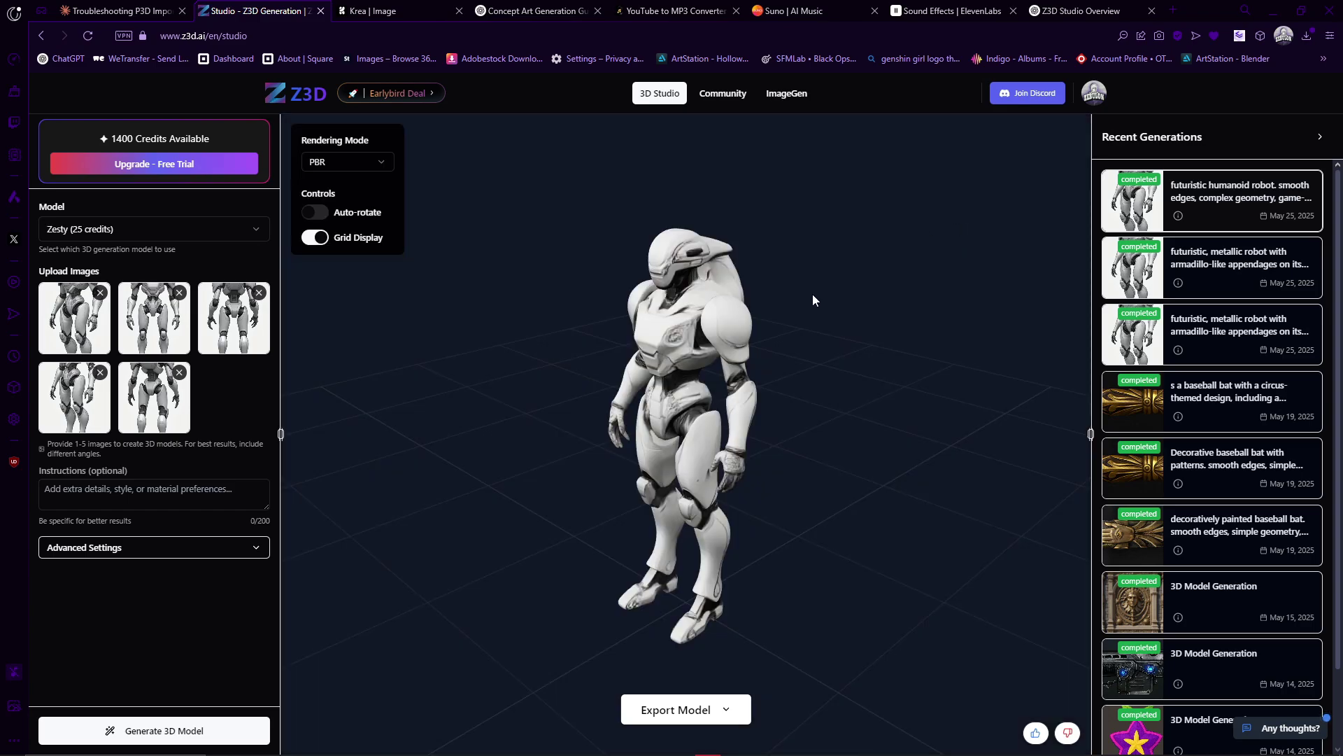
mouse_move(741, 354)
left_mouse_down()
mouse_move(830, 350)
mouse_move(749, 353)
left_mouse_up()
left_click(1212, 335)
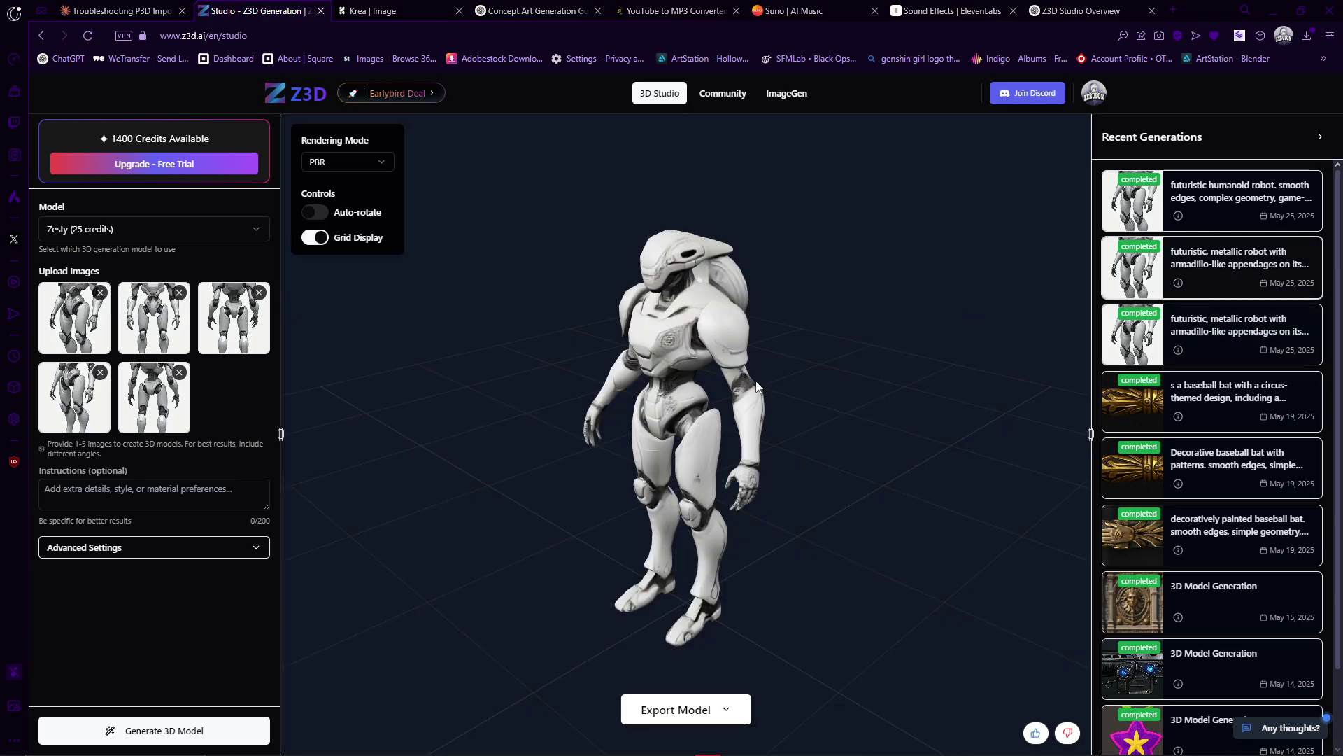
left_click_drag(957, 310, 839, 378)
Examine the loaded armadillo-like robot's topology in Wireframe rendering and switch it back to PBR.
left_click(348, 161)
left_click(359, 210)
left_click_drag(833, 329, 724, 375)
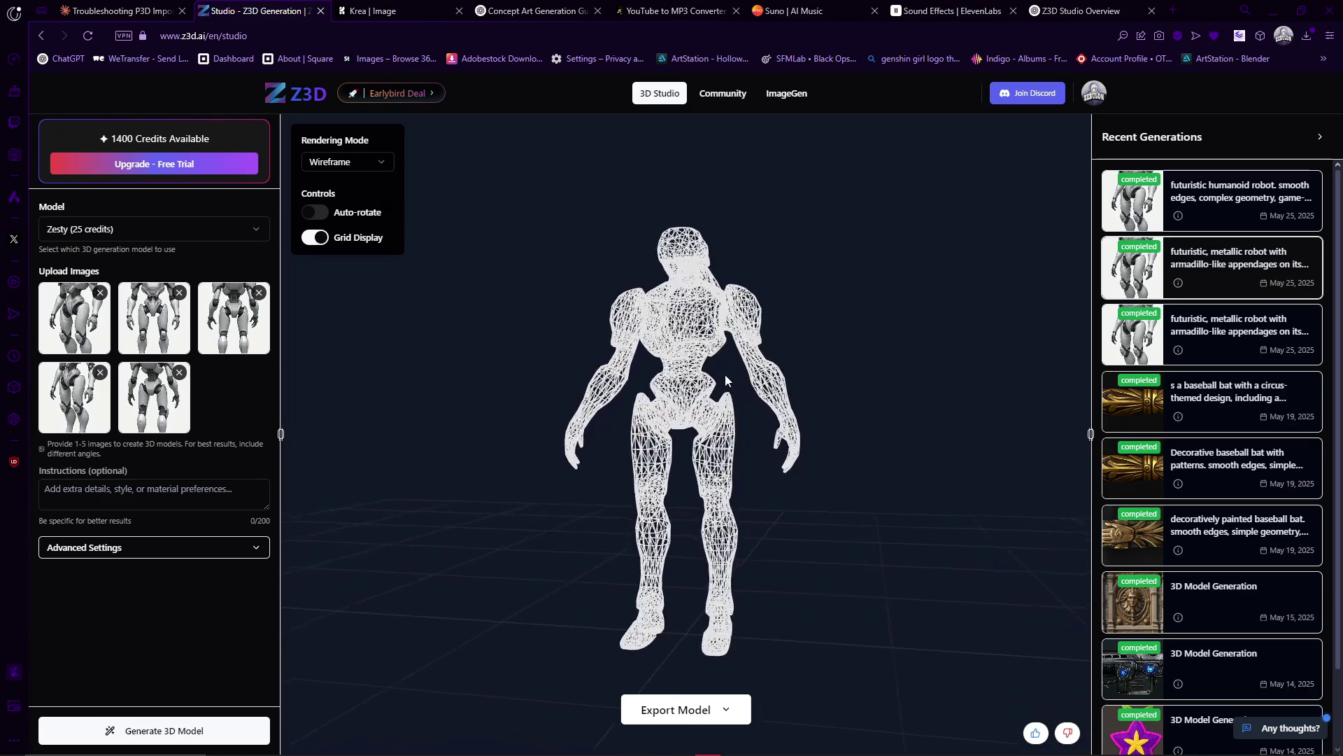
left_click(347, 167)
left_click(363, 191)
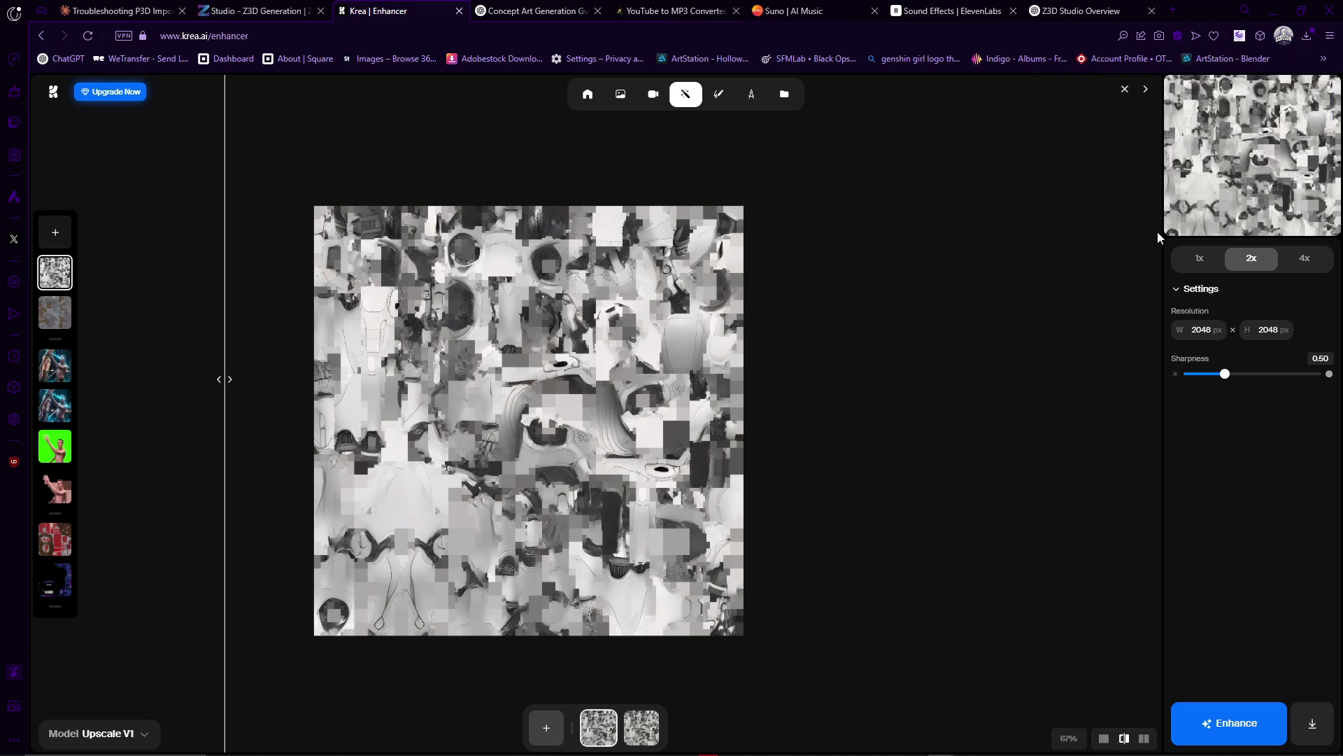
Switch to Blender, add the enhanced_Texture_28_false (1).png texture, connect its color to the shader's Base Color, and move the replaced texture node aside.
key("alt+Tab")
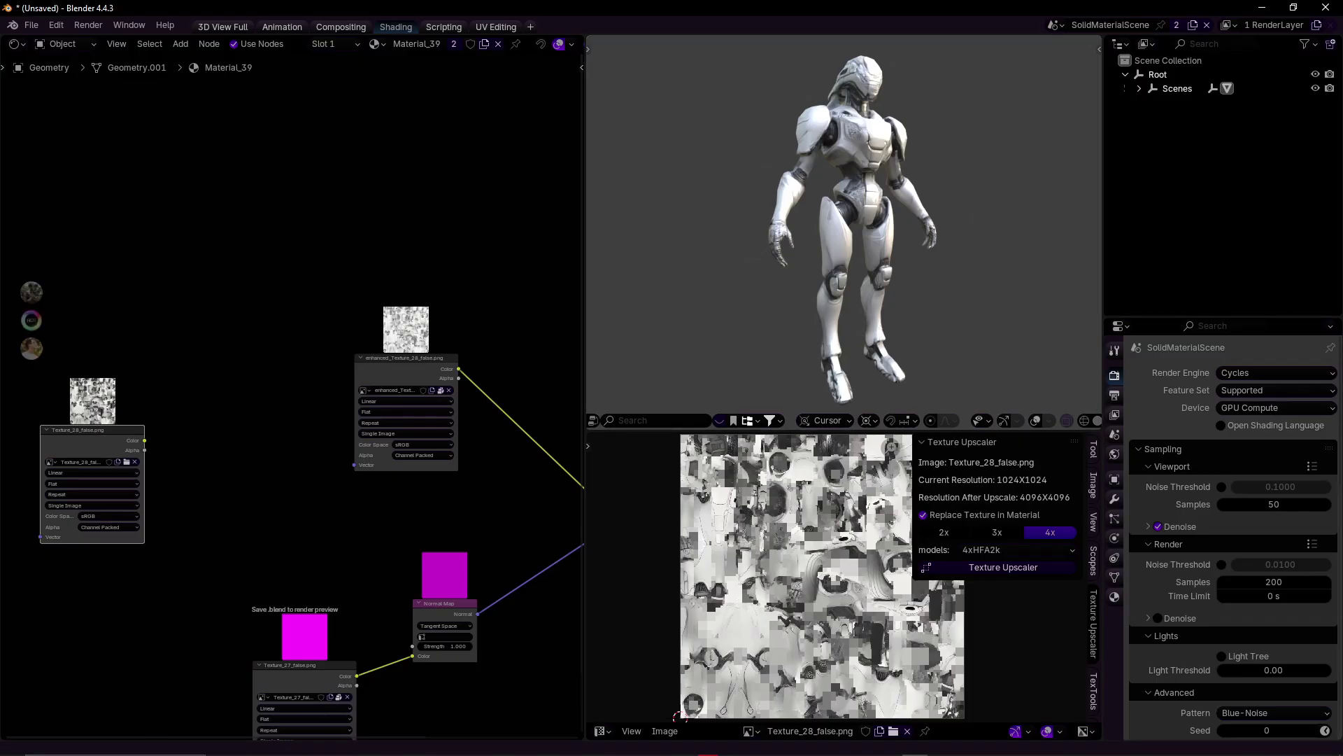
left_click_drag(235, 412, 217, 380)
middle_click_drag(226, 393, 183, 392)
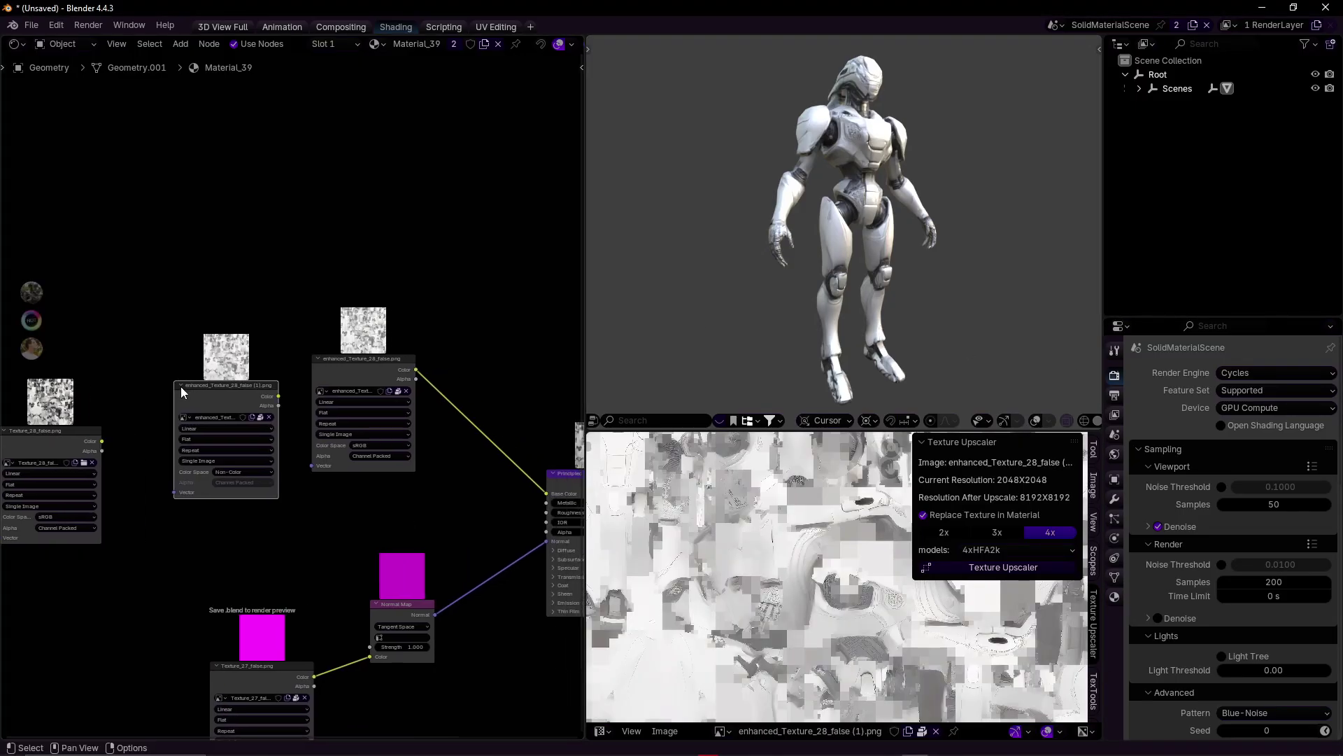
scroll(260, 392, "up", 1)
left_click_drag(274, 396, 551, 500)
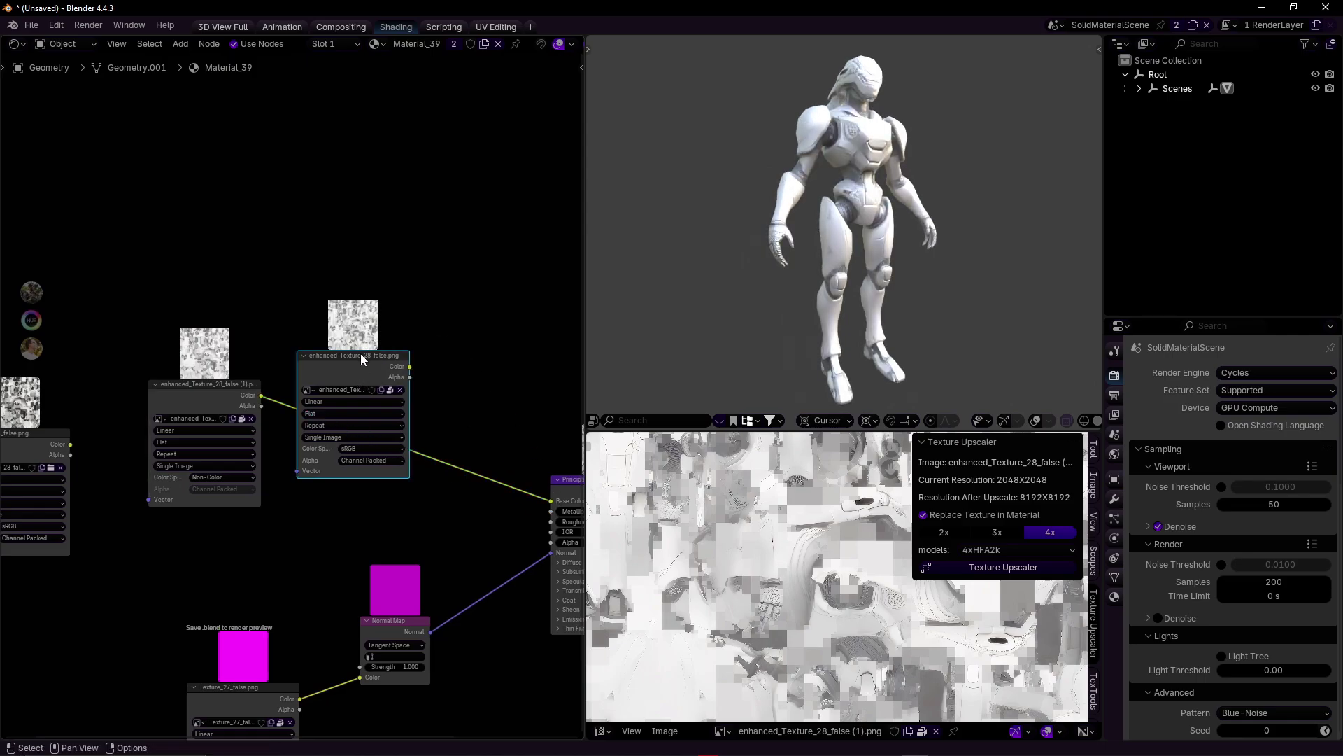
left_click_drag(353, 355, 417, 265)
Set the new enhanced texture's color space to sRGB and check the result on the robot's head and torso.
left_click(234, 473)
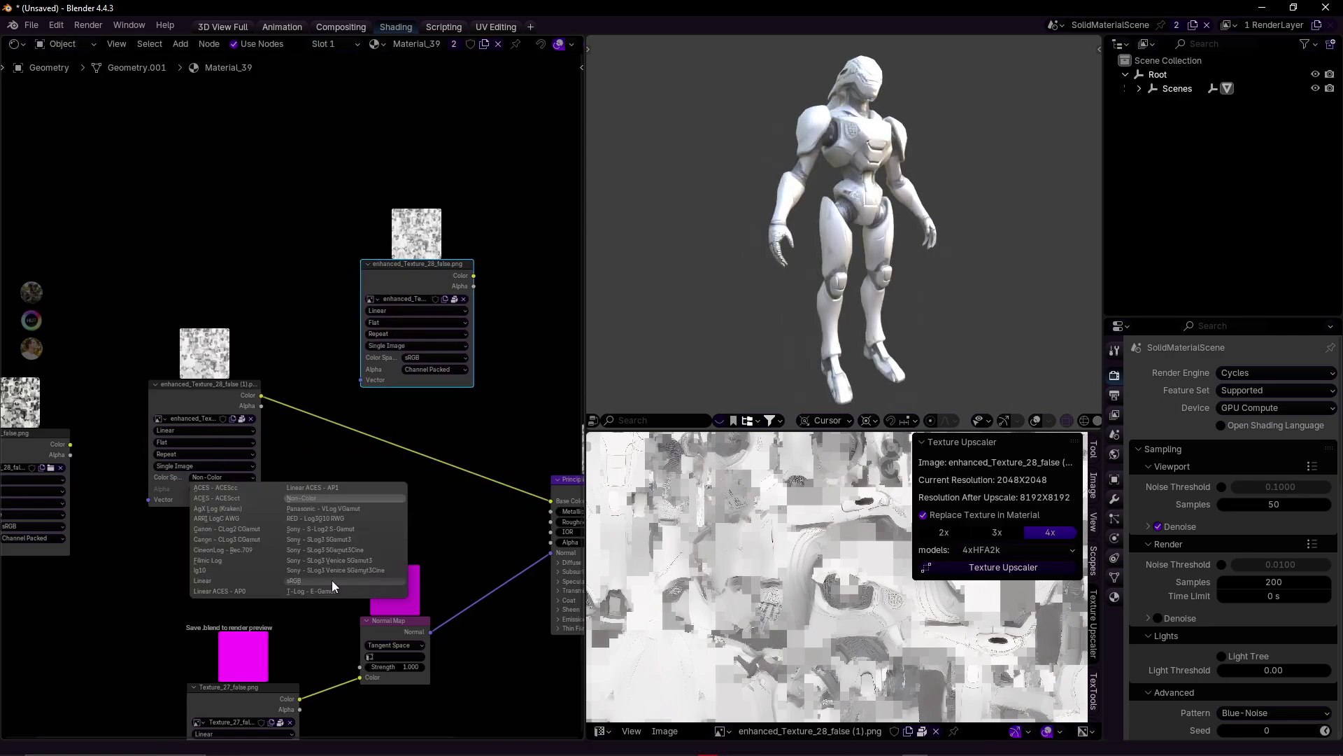
left_click(332, 581)
scroll(855, 304, "up", 6)
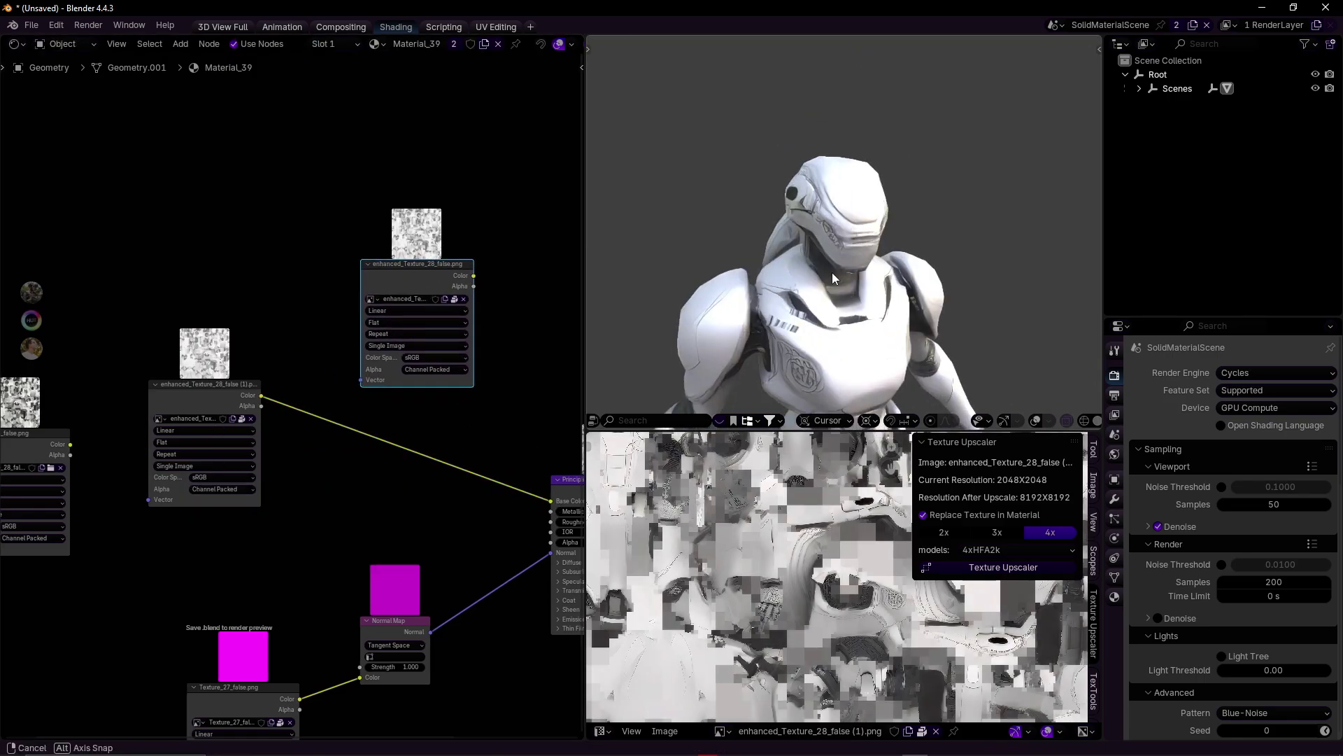
middle_click_drag(971, 322, 913, 246)
scroll(913, 247, "down", 8)
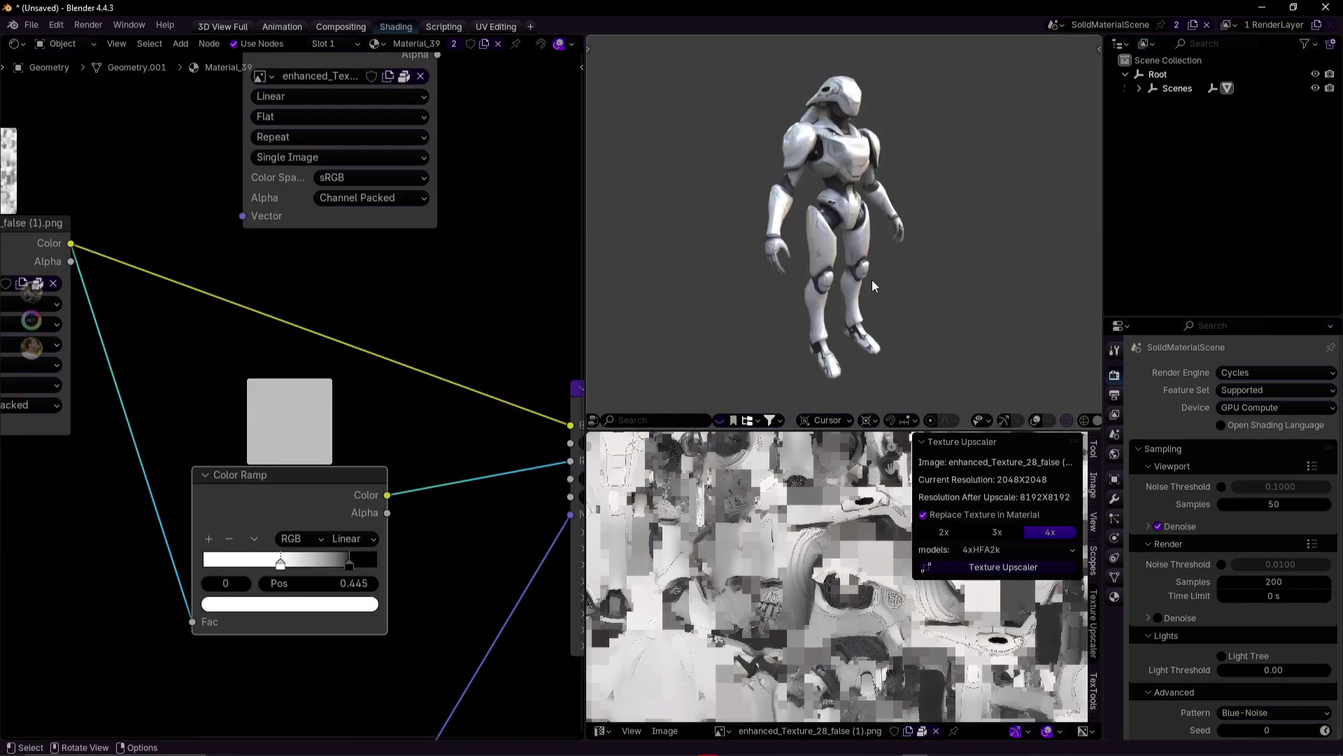
Export the robot as Untitled.fbx to the Documents folder, limited to selected objects.
key("q")
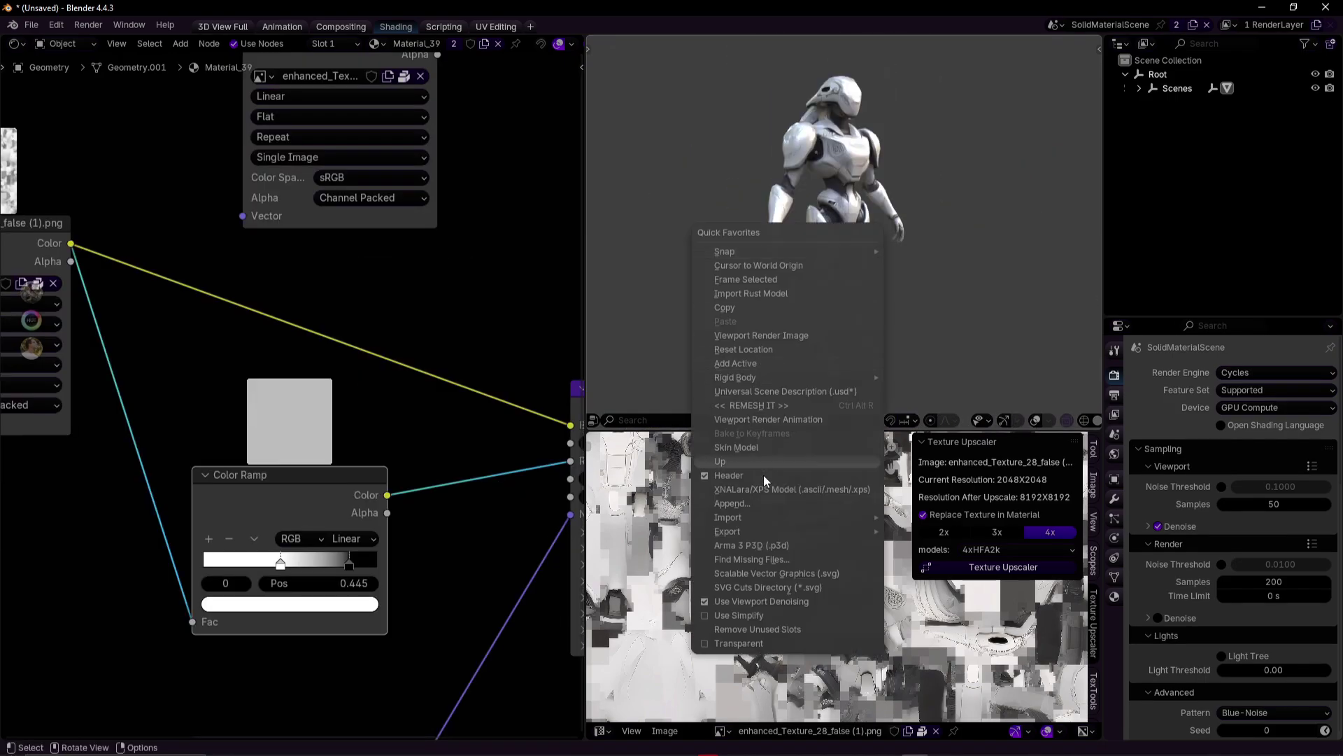
mouse_move(779, 531)
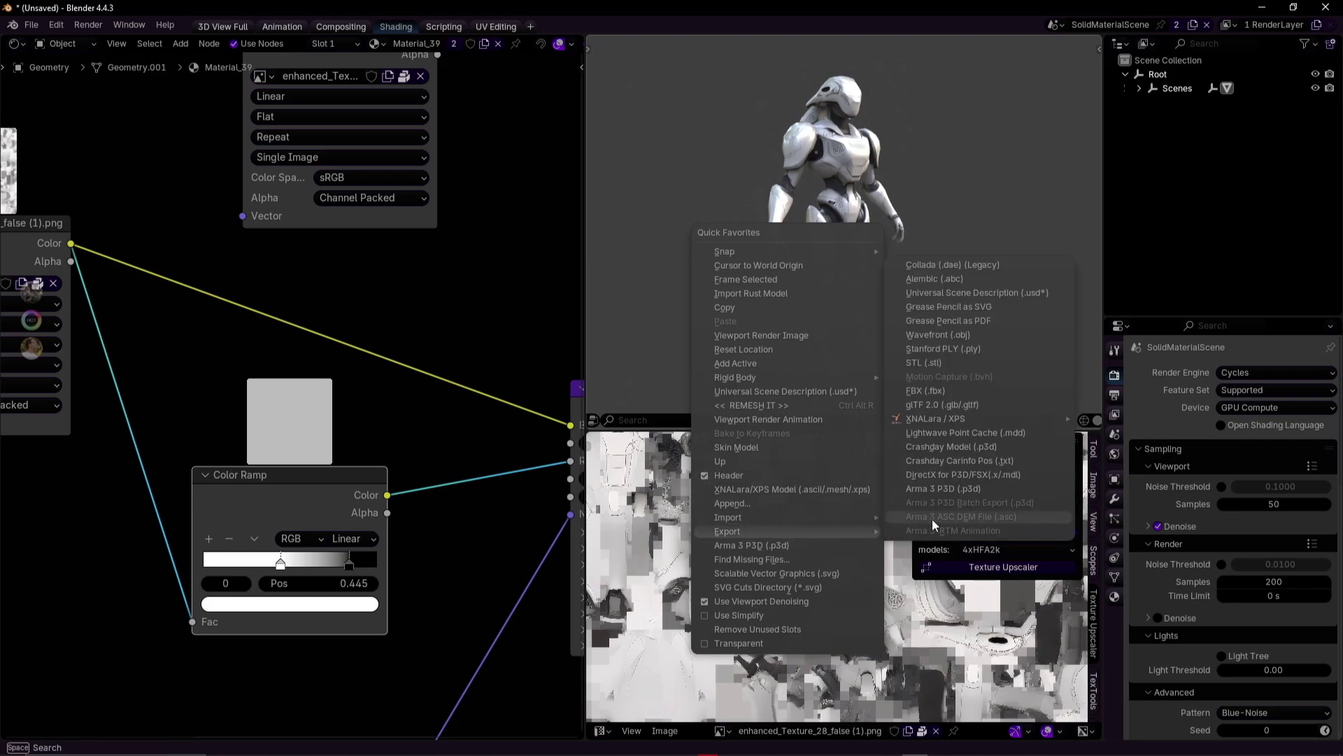
left_click(951, 392)
scroll(591, 442, "down", 2)
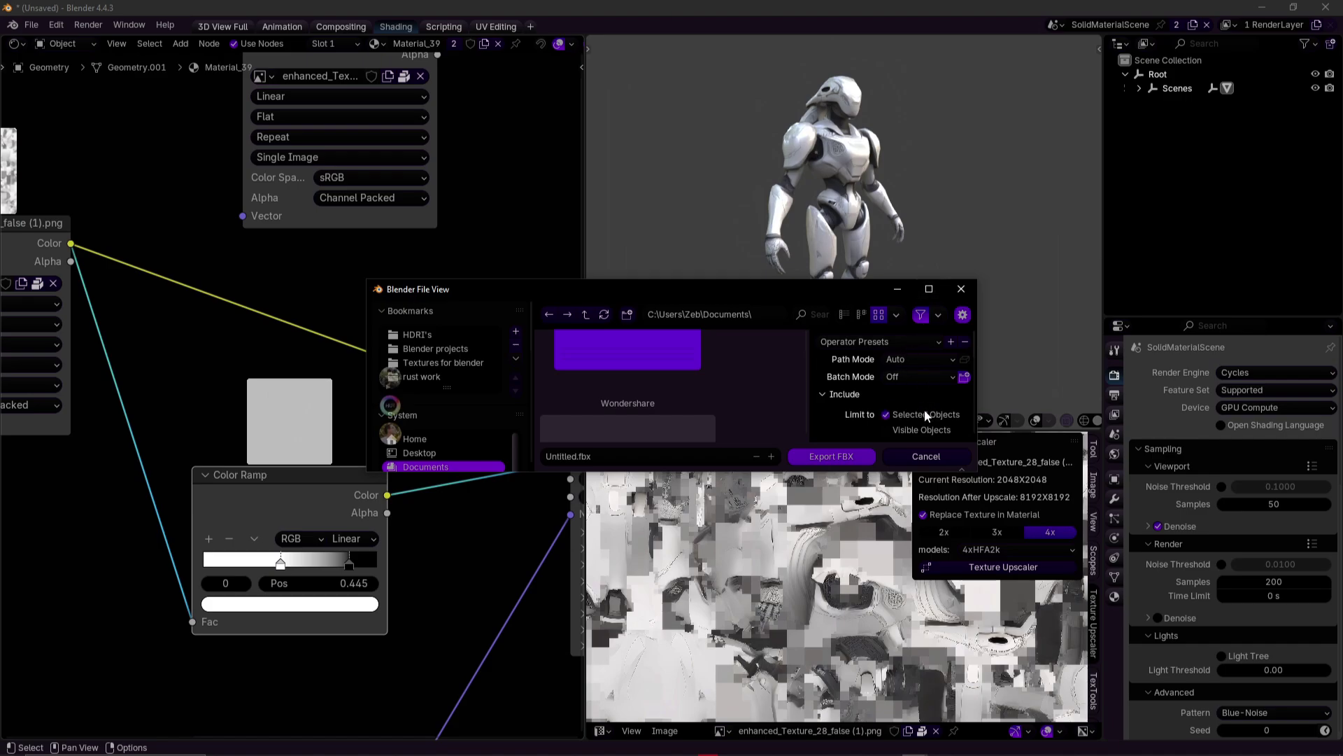
scroll(924, 413, "down", 6)
scroll(907, 406, "up", 3)
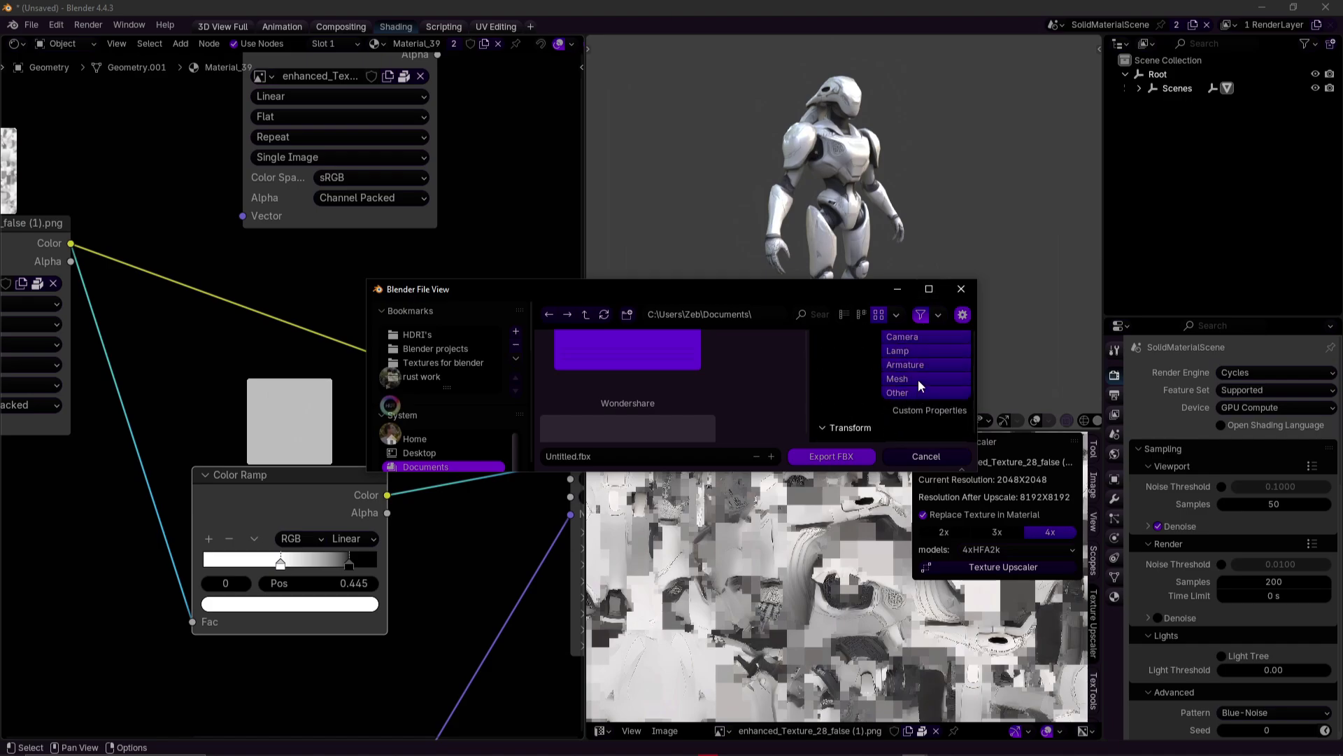
scroll(903, 392, "down", 5)
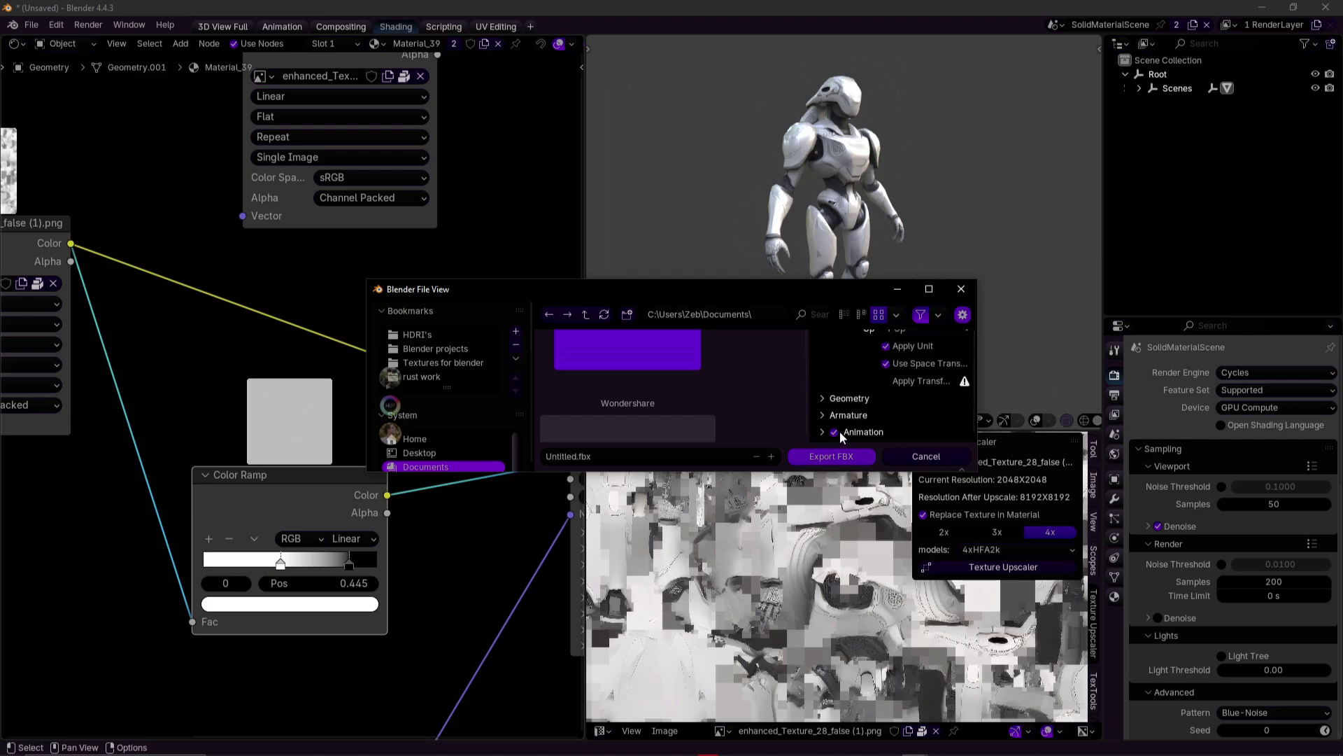
left_click(839, 455)
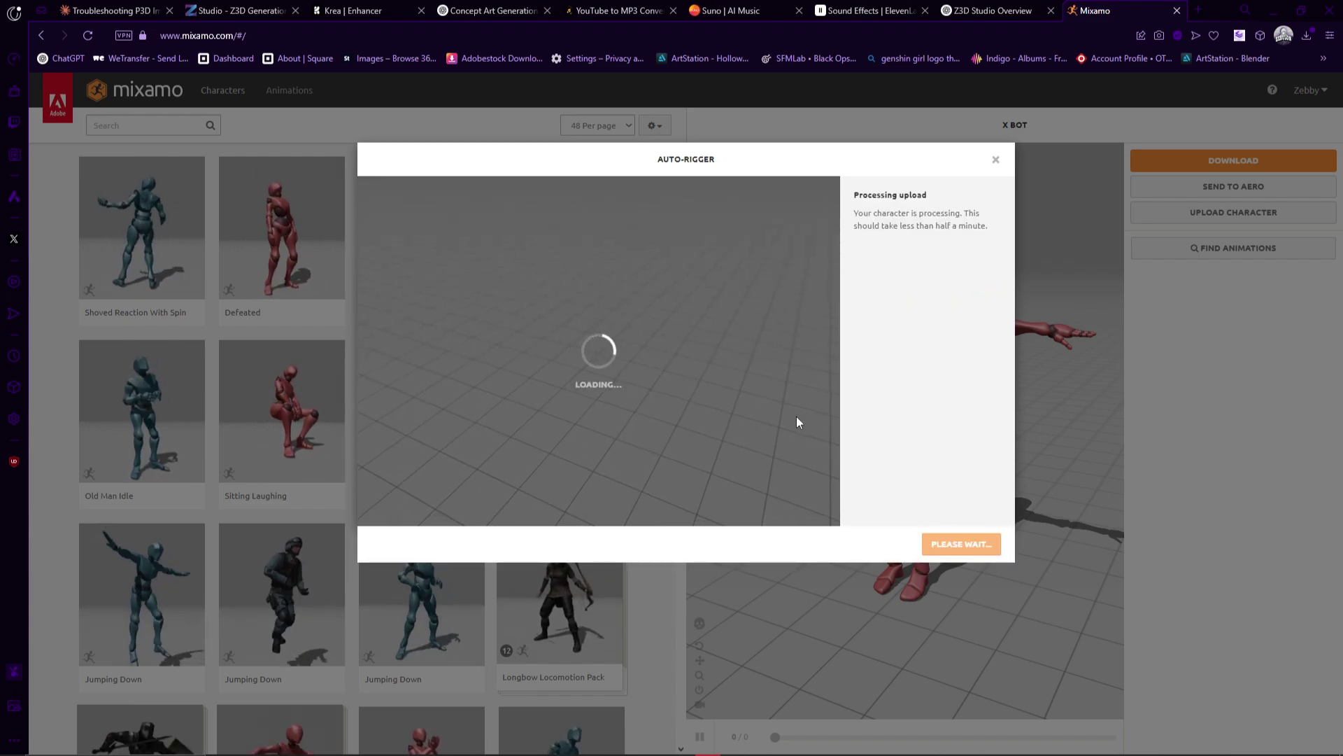
In Mixamo's Auto-Rigger, place the chin, wrist, elbow, knee and groin markers with symmetry, rig with Standard Skeleton (65), and accept the rigged robot.
left_click(976, 544)
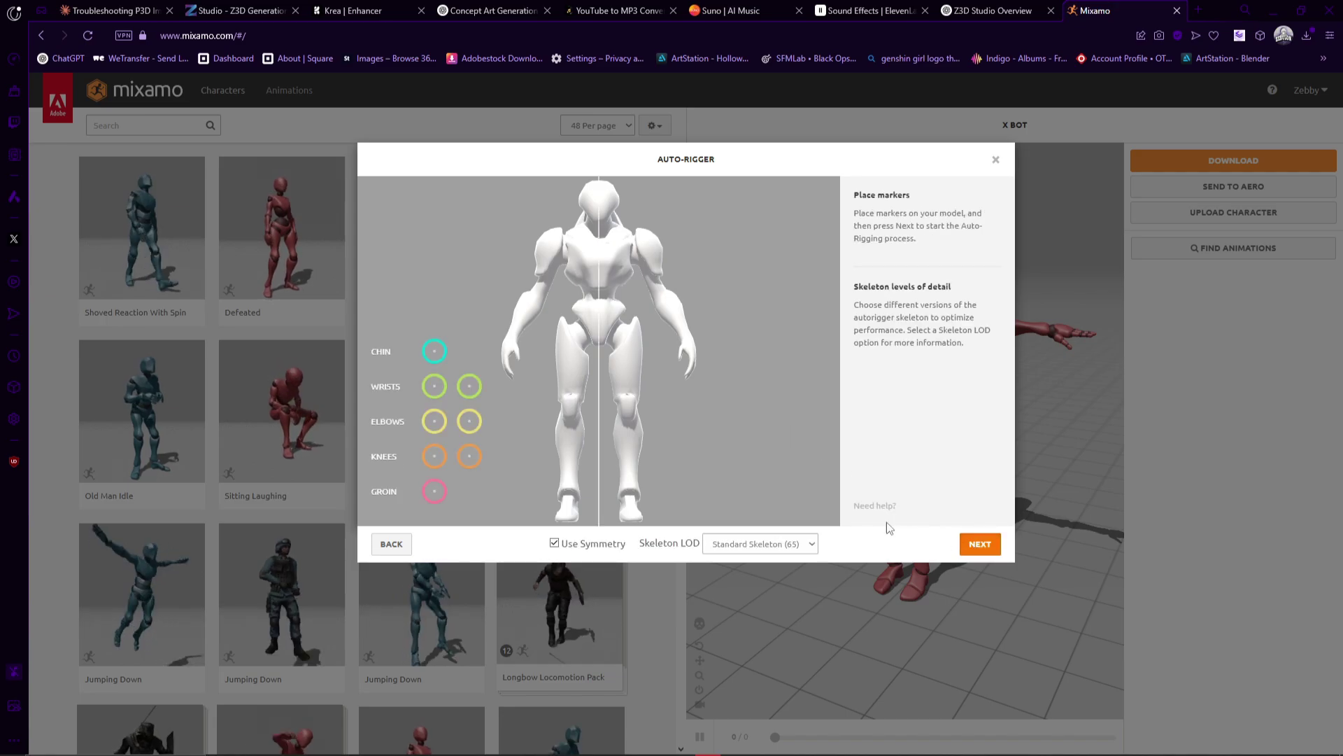
mouse_move(462, 427)
left_mouse_down()
mouse_move(553, 299)
mouse_move(541, 300)
left_mouse_up()
left_click_drag(452, 352, 599, 297)
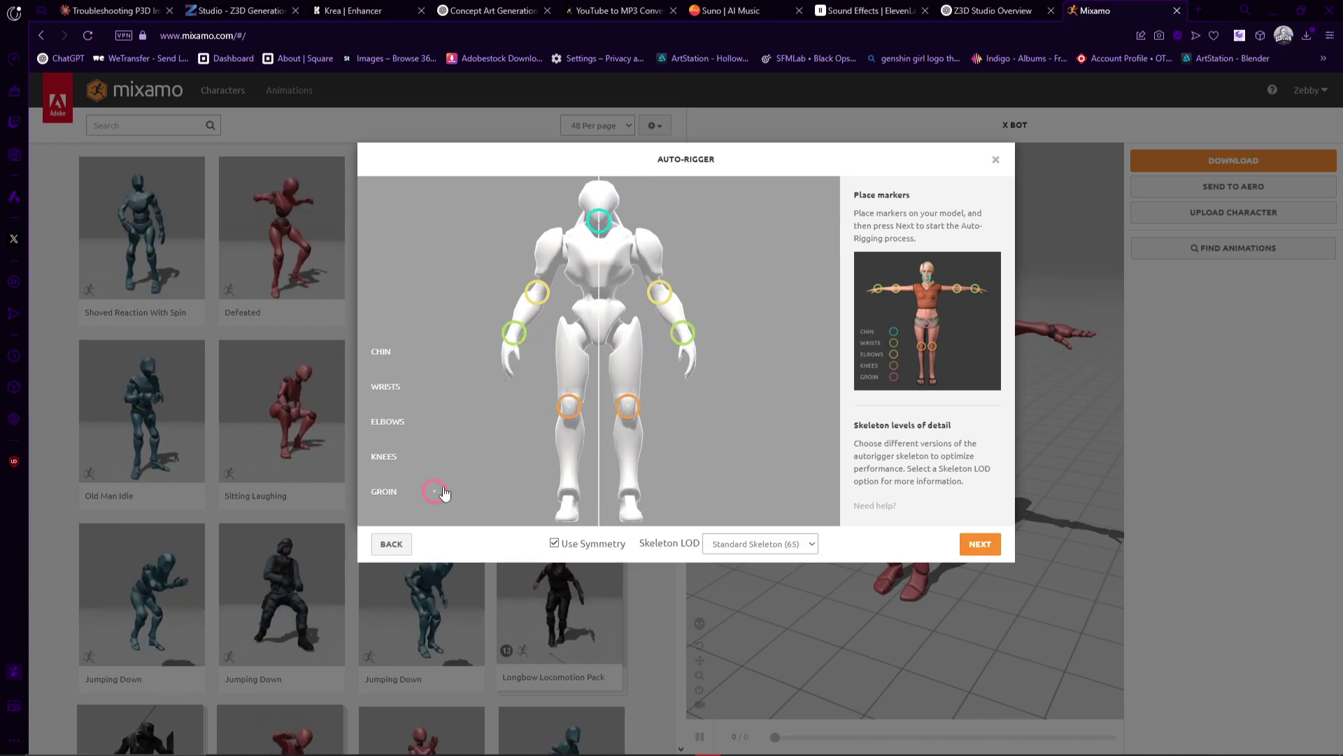
left_click(979, 545)
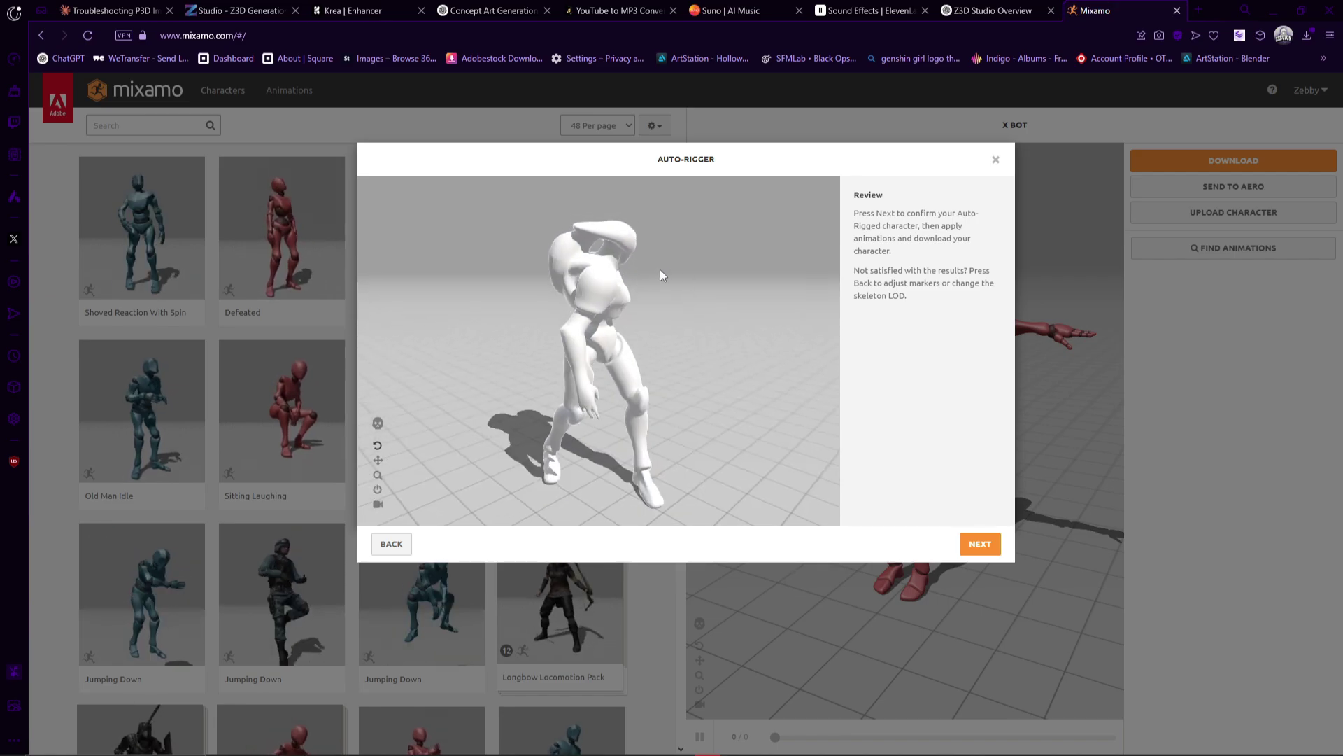
left_click(979, 545)
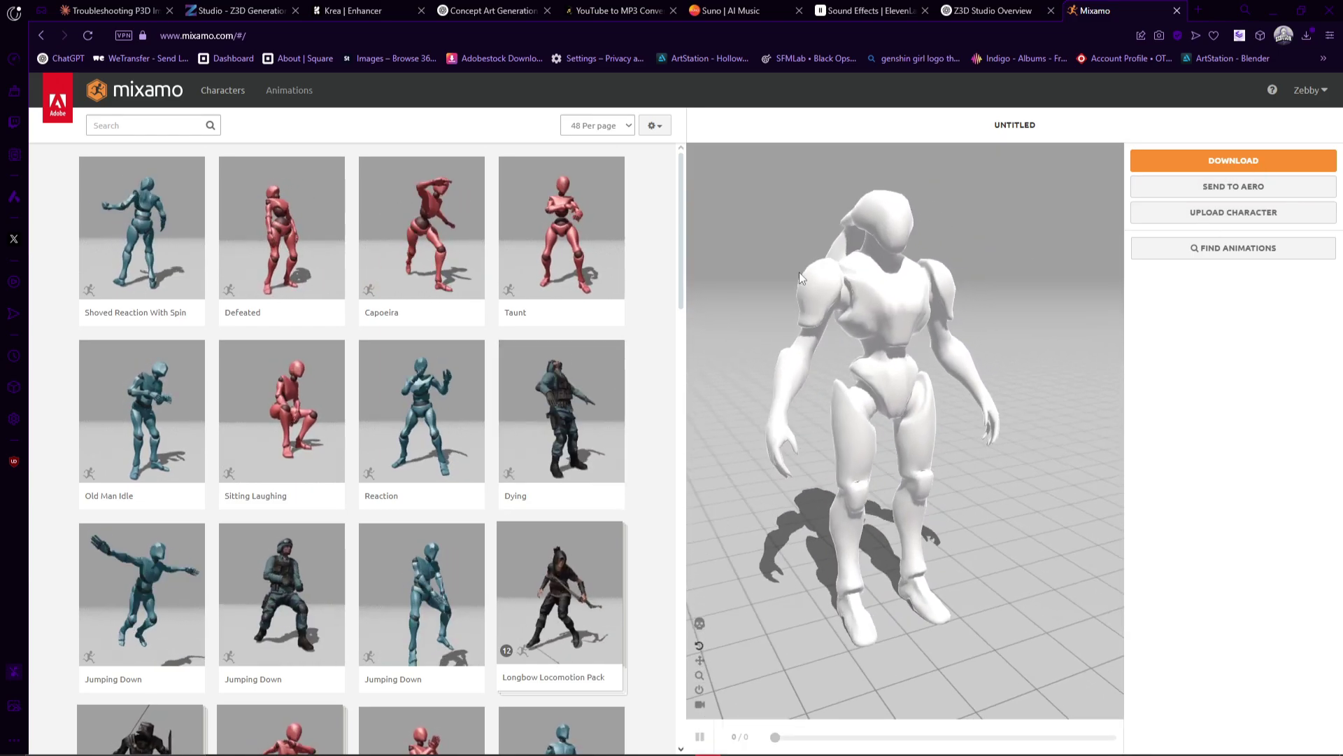
Toggle the skeleton display on the rigged robot and examine the character up close and from the front.
left_click(699, 623)
left_click(697, 624)
left_click(697, 624)
scroll(821, 508, "down", 5)
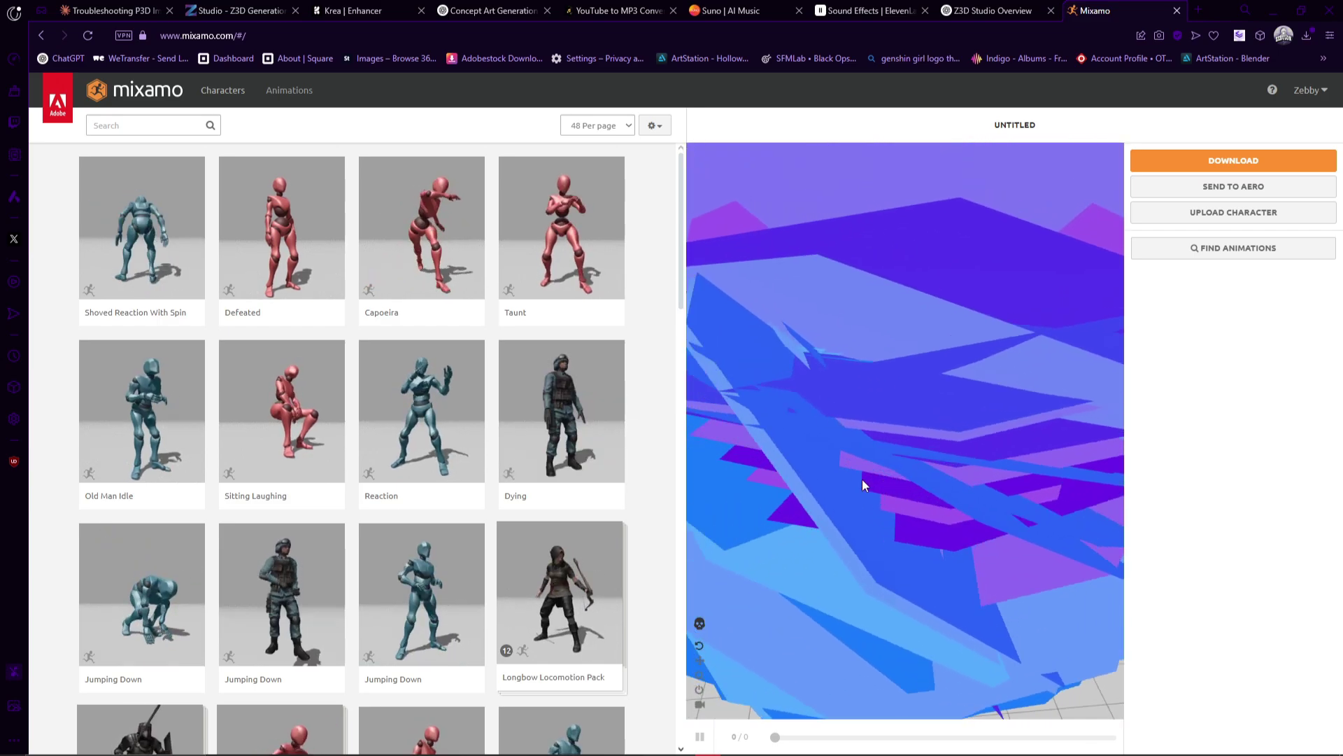
left_click(699, 623)
key("alt")
scroll(812, 541, "up", 4)
left_click_drag(817, 516, 889, 517)
Apply the Silly Dancing animation to the rigged robot and watch it play.
scroll(452, 530, "down", 1)
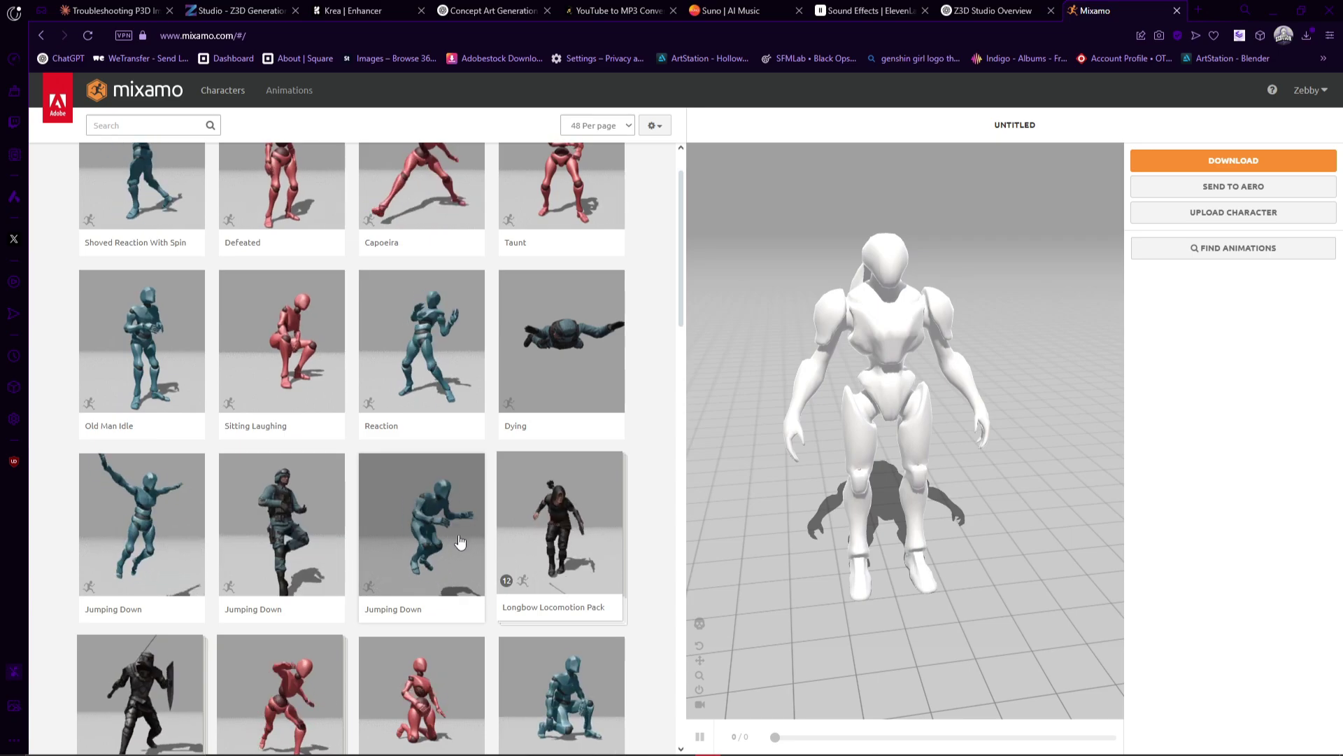
scroll(391, 528, "down", 5)
left_click(266, 521)
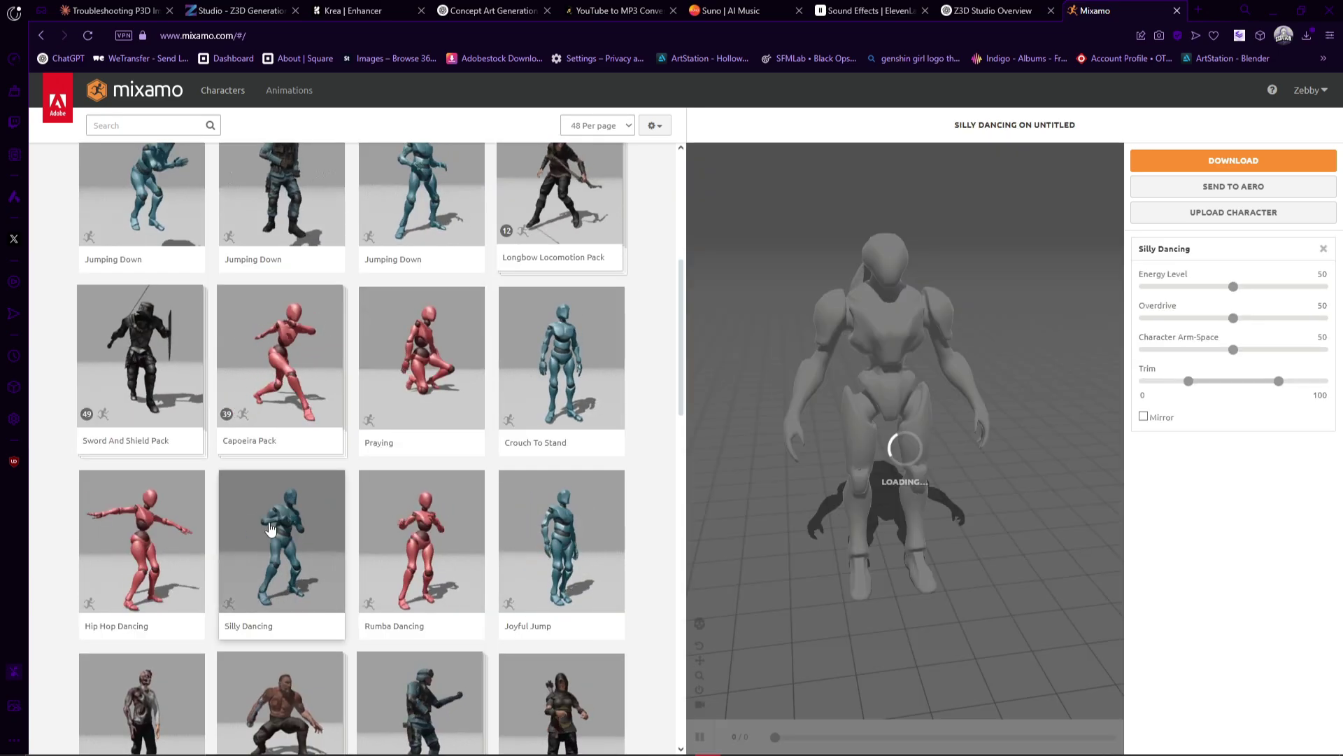
scroll(270, 518, "down", 3)
scroll(274, 507, "down", 3)
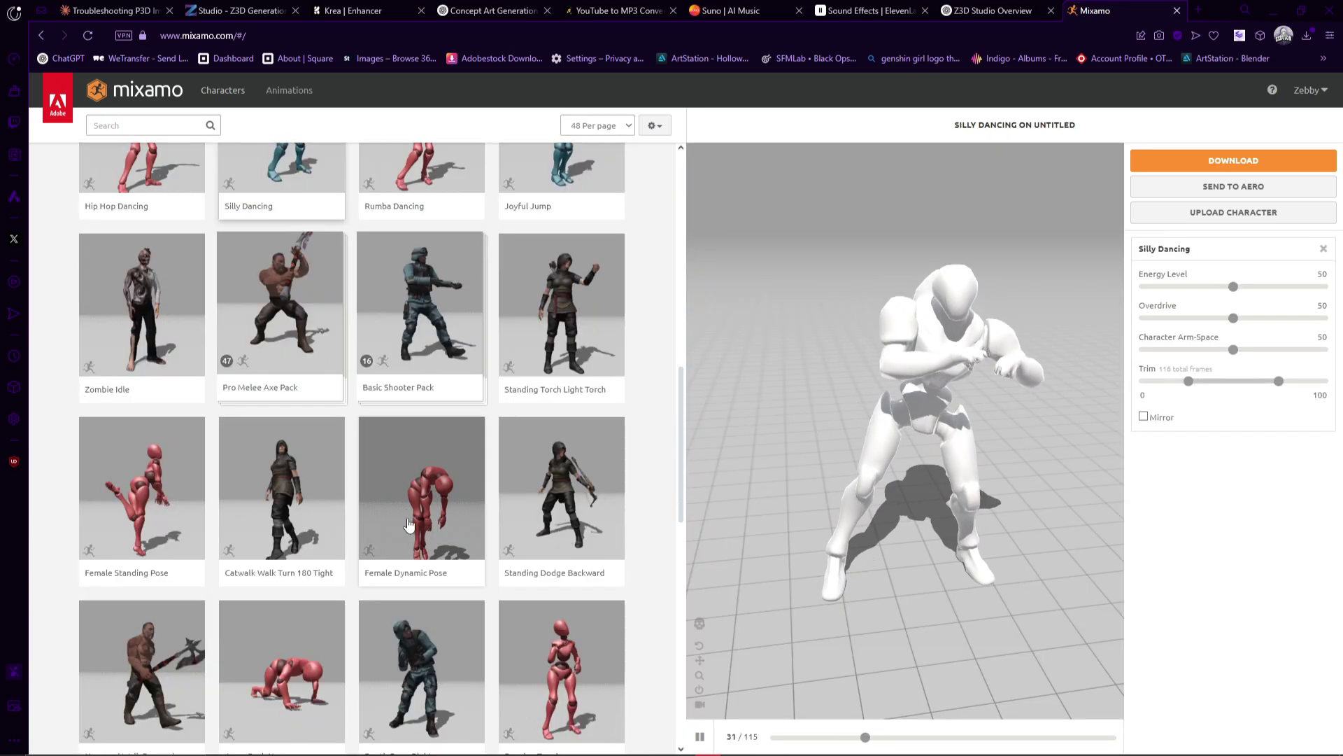
Try the Female Dynamic Pose on the robot and replace it with the Rifle Turn animation.
left_click(401, 511)
scroll(401, 511, "down", 5)
left_click(532, 503)
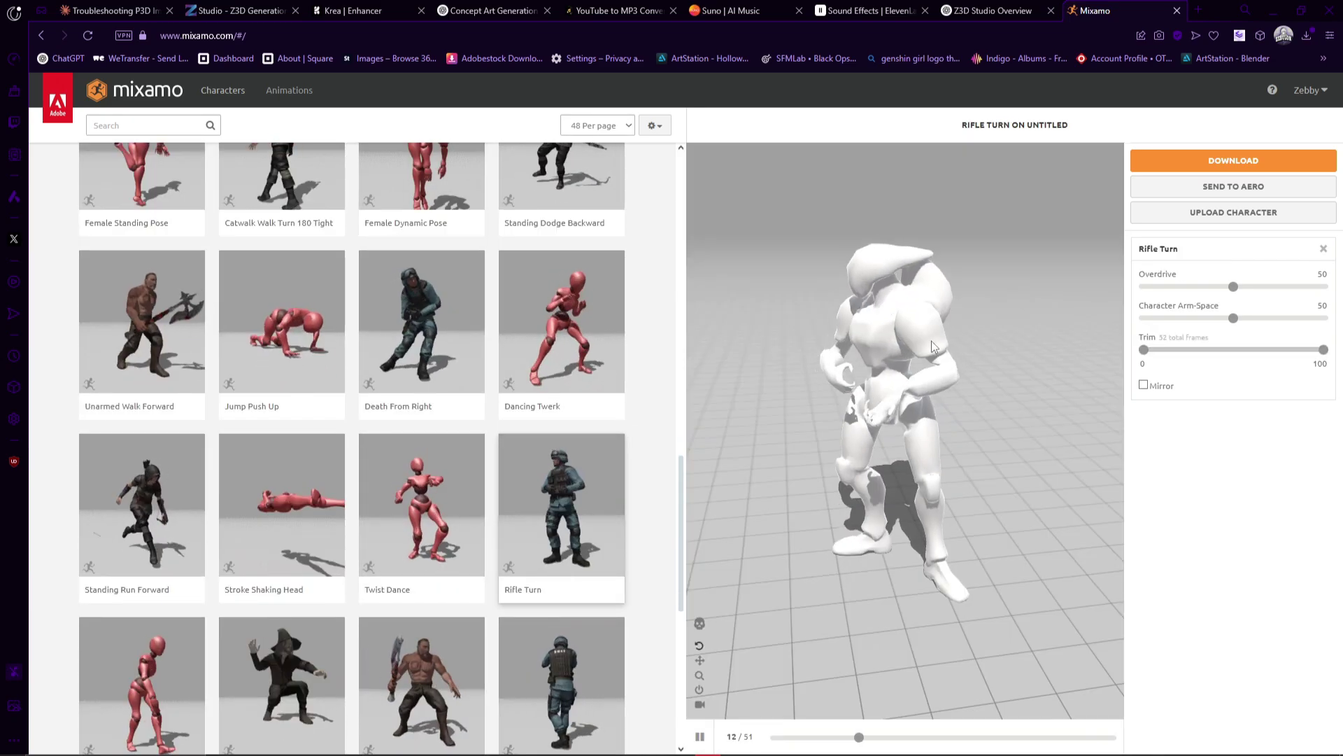
scroll(556, 503, "down", 4)
scroll(556, 502, "down", 2)
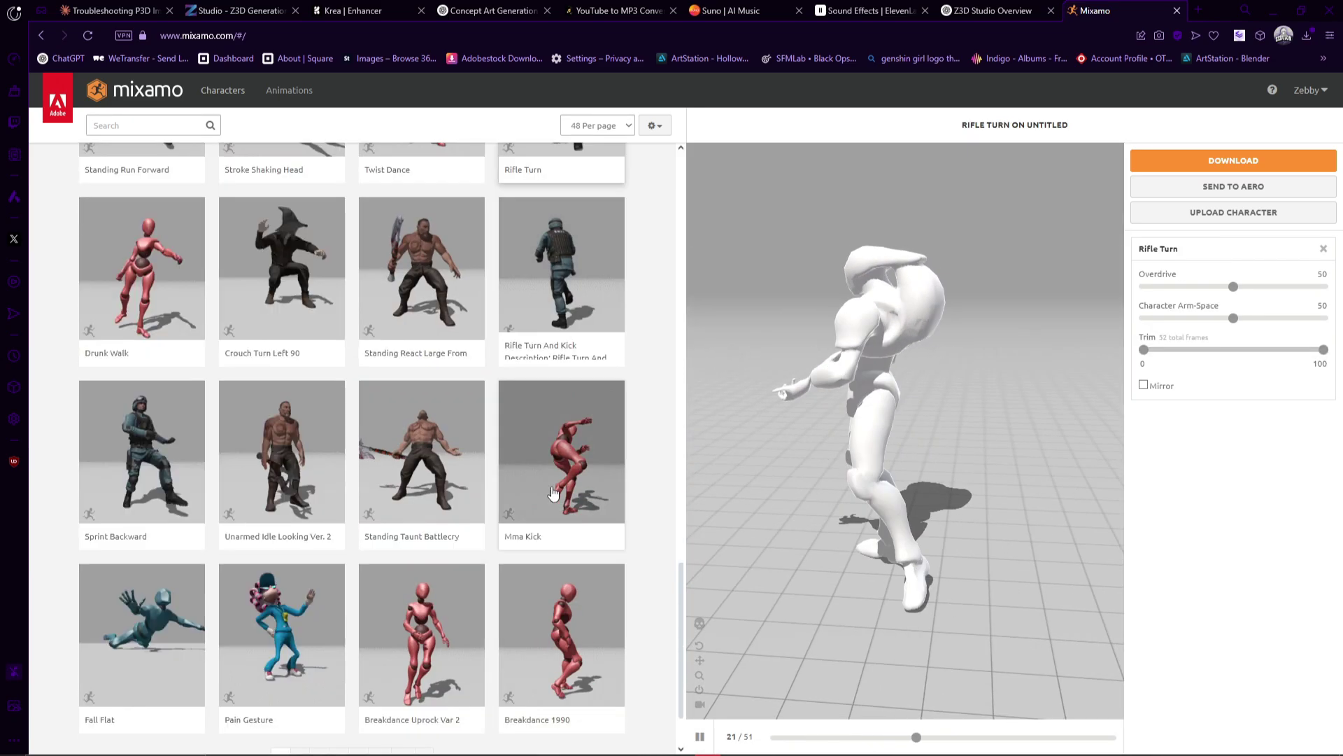
Try the Mma Kick animation on the robot and replace it with Breakdance 1990.
left_click(553, 490)
scroll(404, 474, "down", 2)
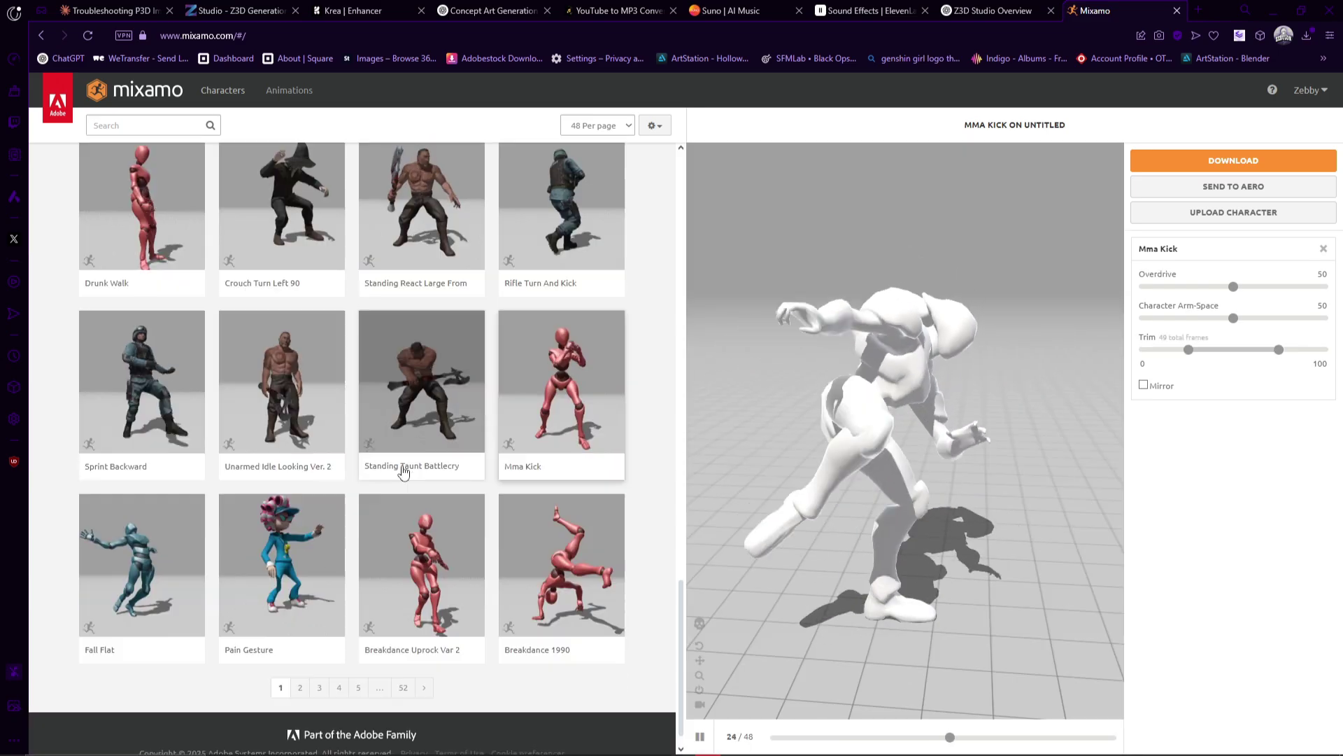
left_click(556, 532)
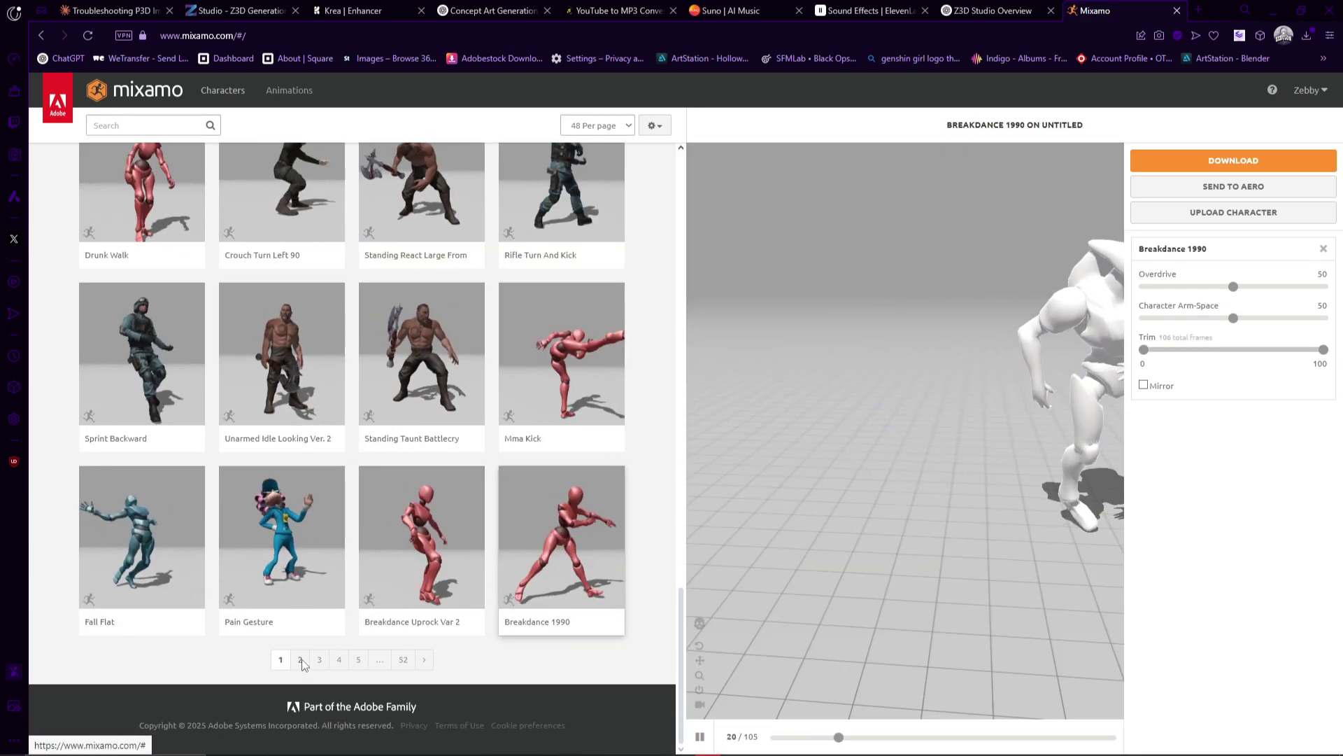
Go to the second page of animations and try Martelo 2 and Kneeling Pointing on the robot.
left_click(300, 659)
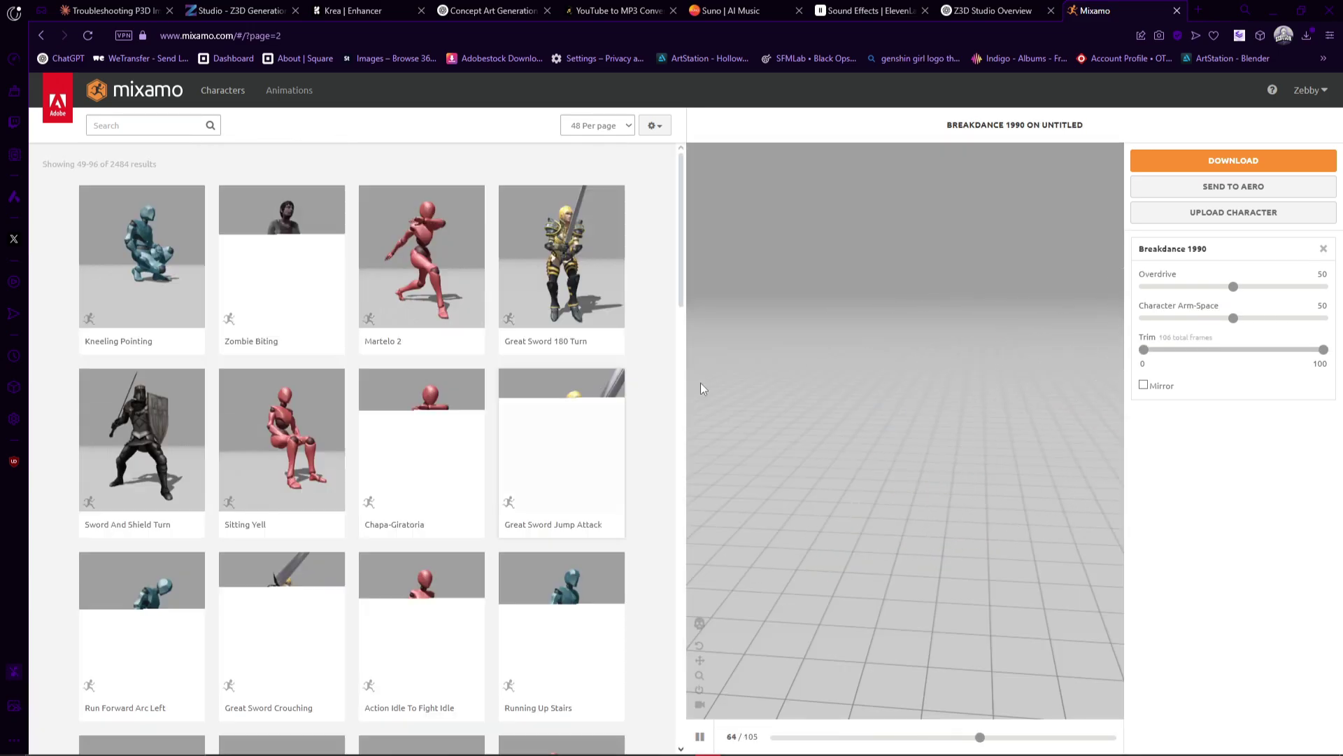
left_click(419, 294)
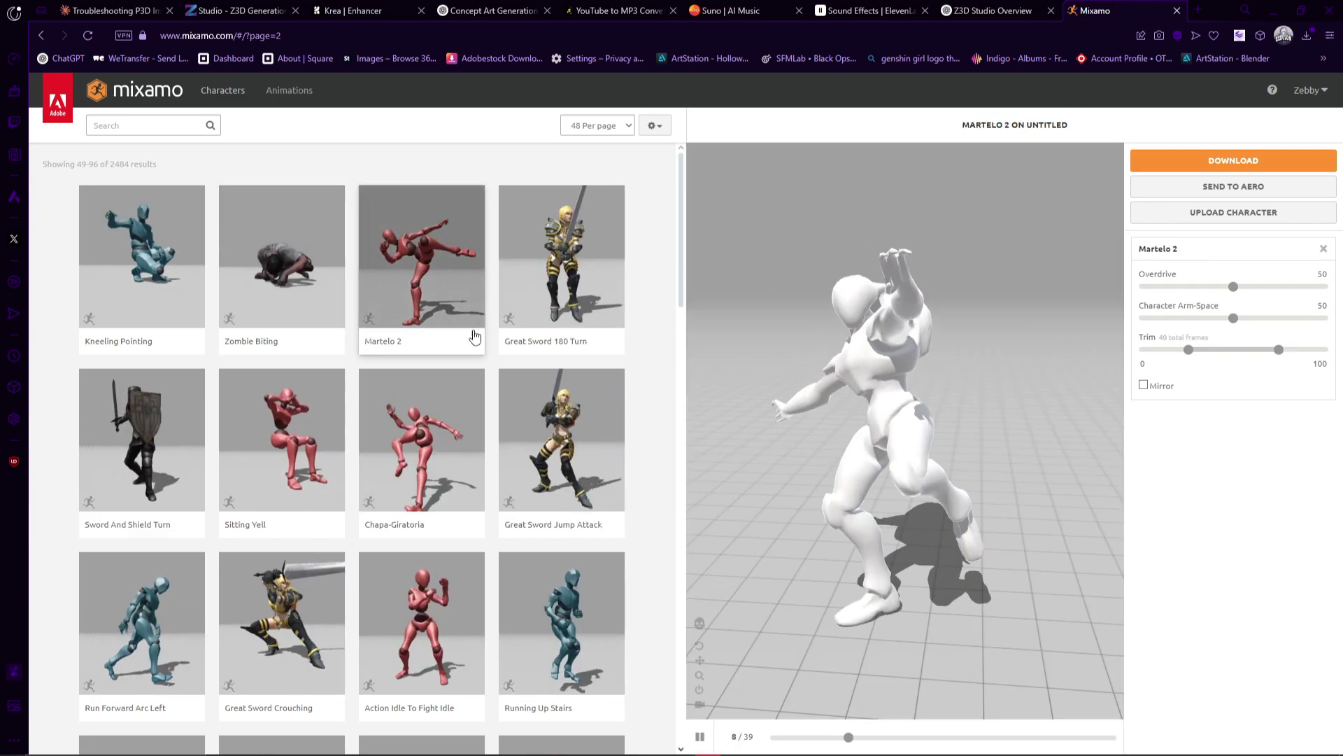
left_click(144, 291)
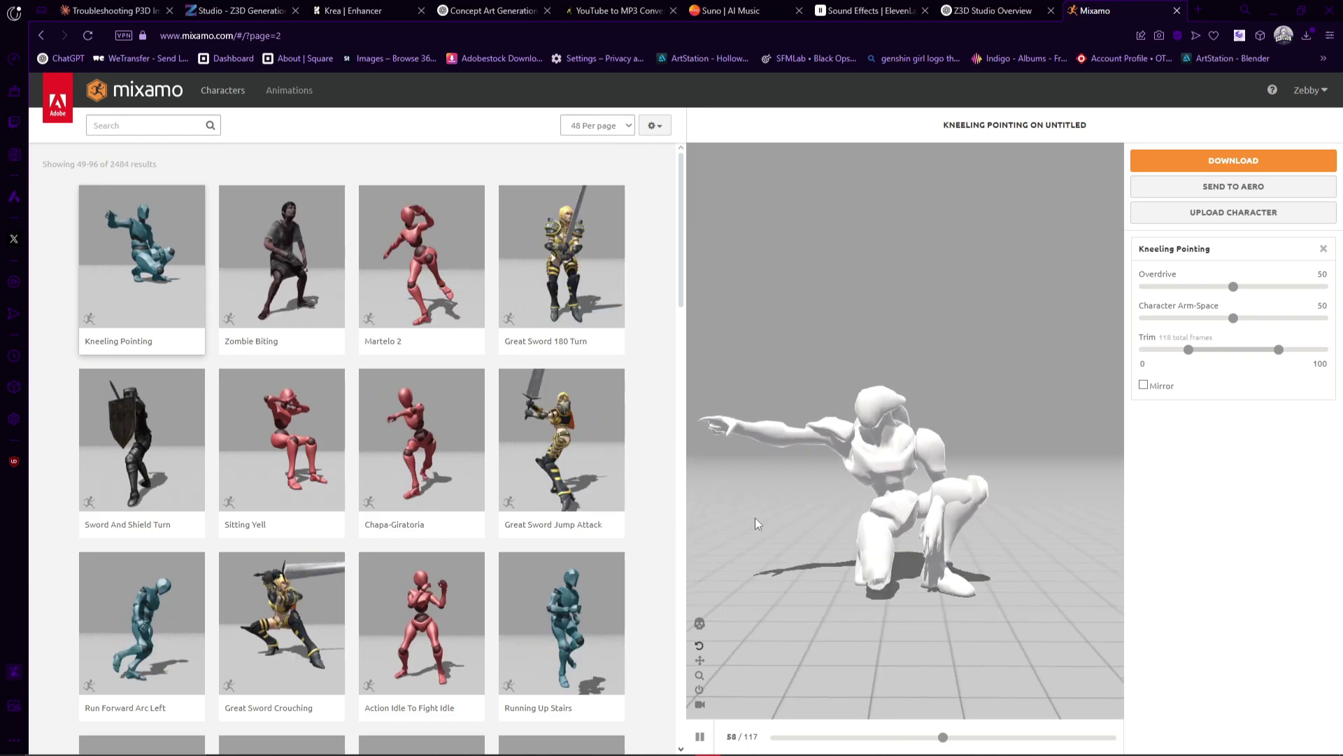
Search the animations for "pose", apply the walking Male Locomotion Pose to the robot, and view it from the side.
scroll(497, 514, "down", 10)
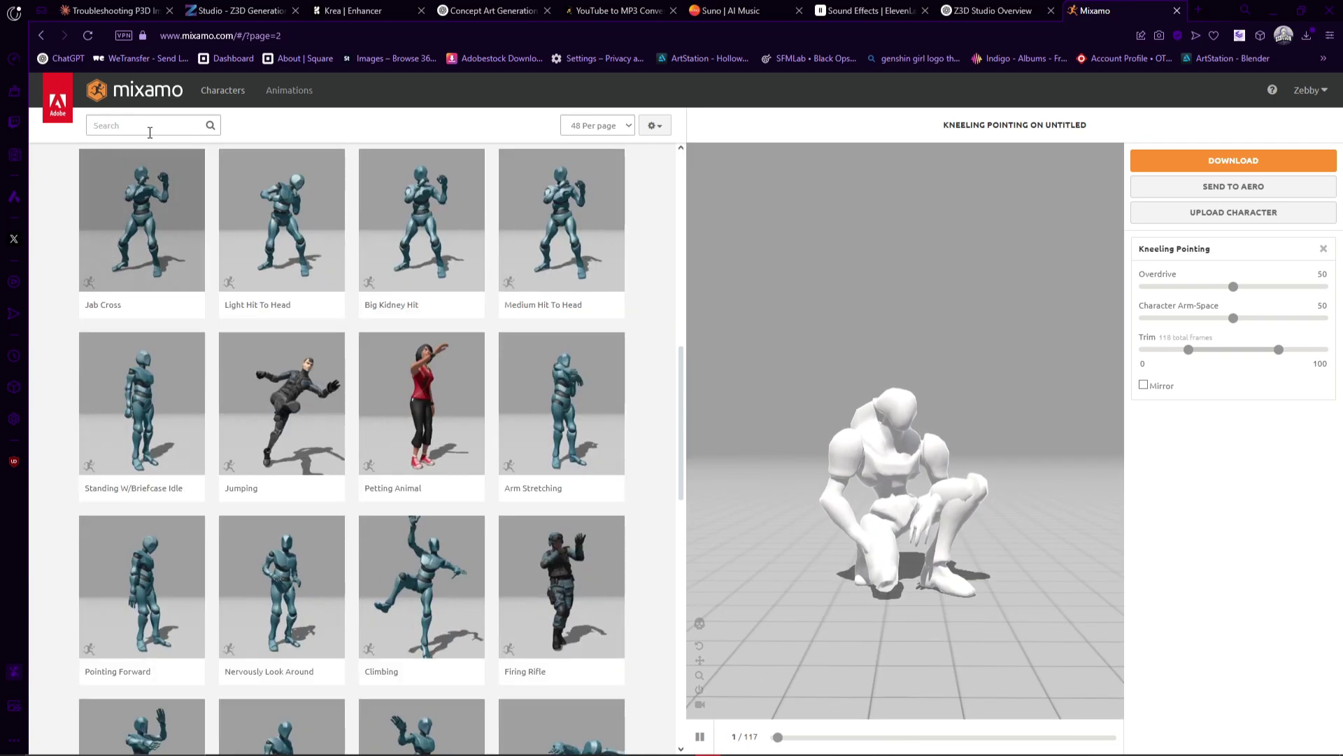
left_click(149, 127)
type("pose")
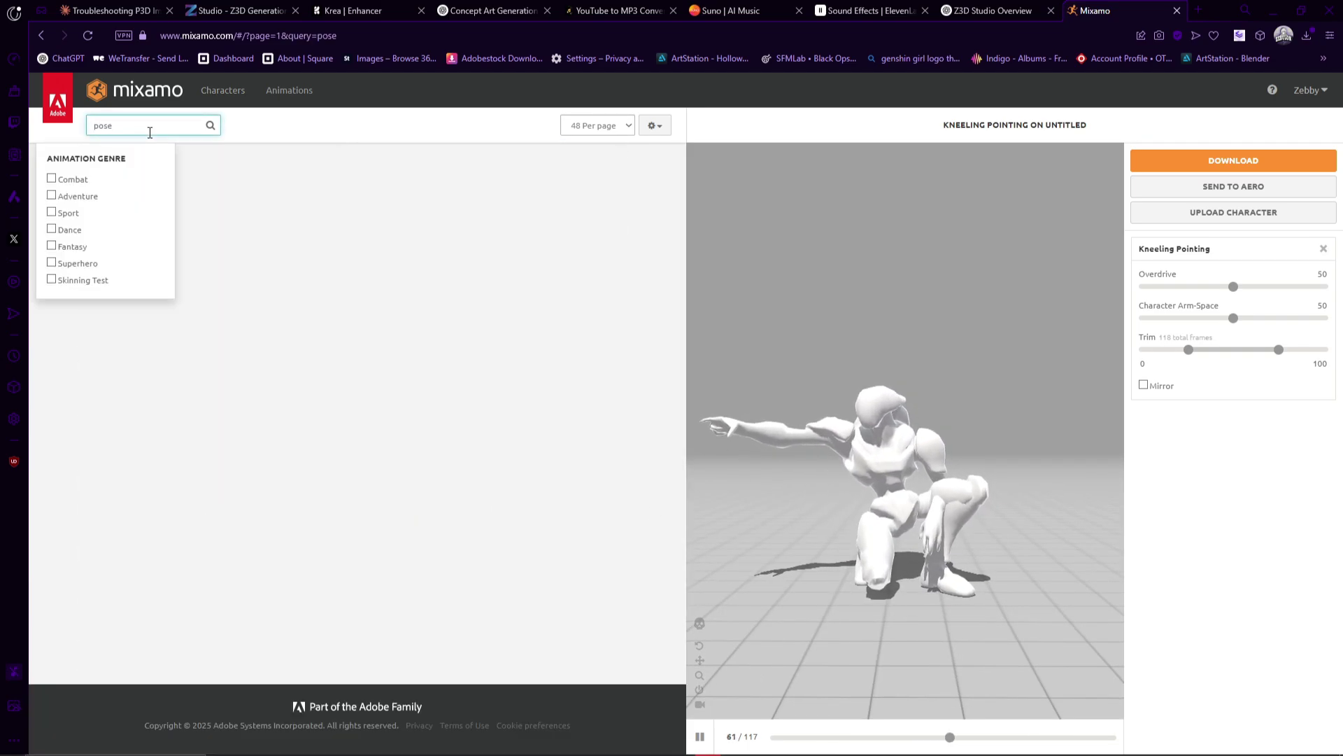
scroll(492, 250, "down", 5)
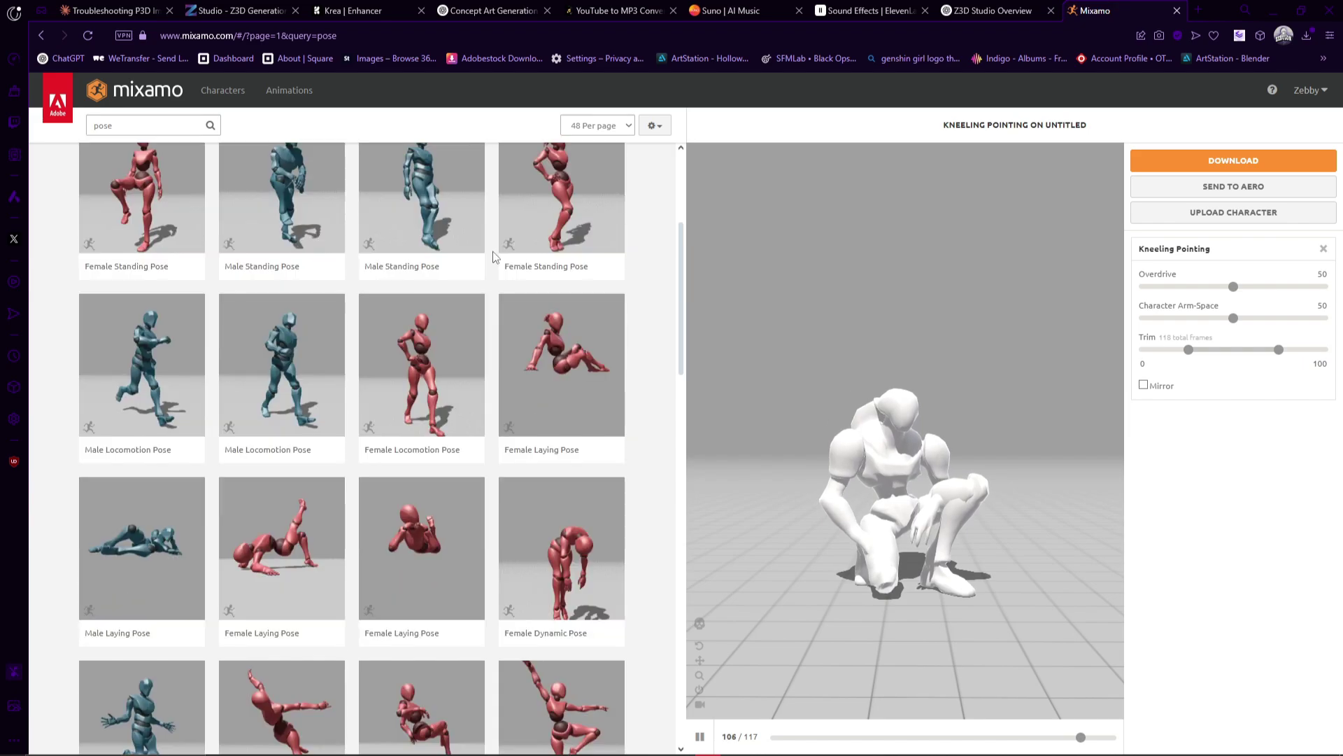
left_click(396, 218)
left_click(335, 394)
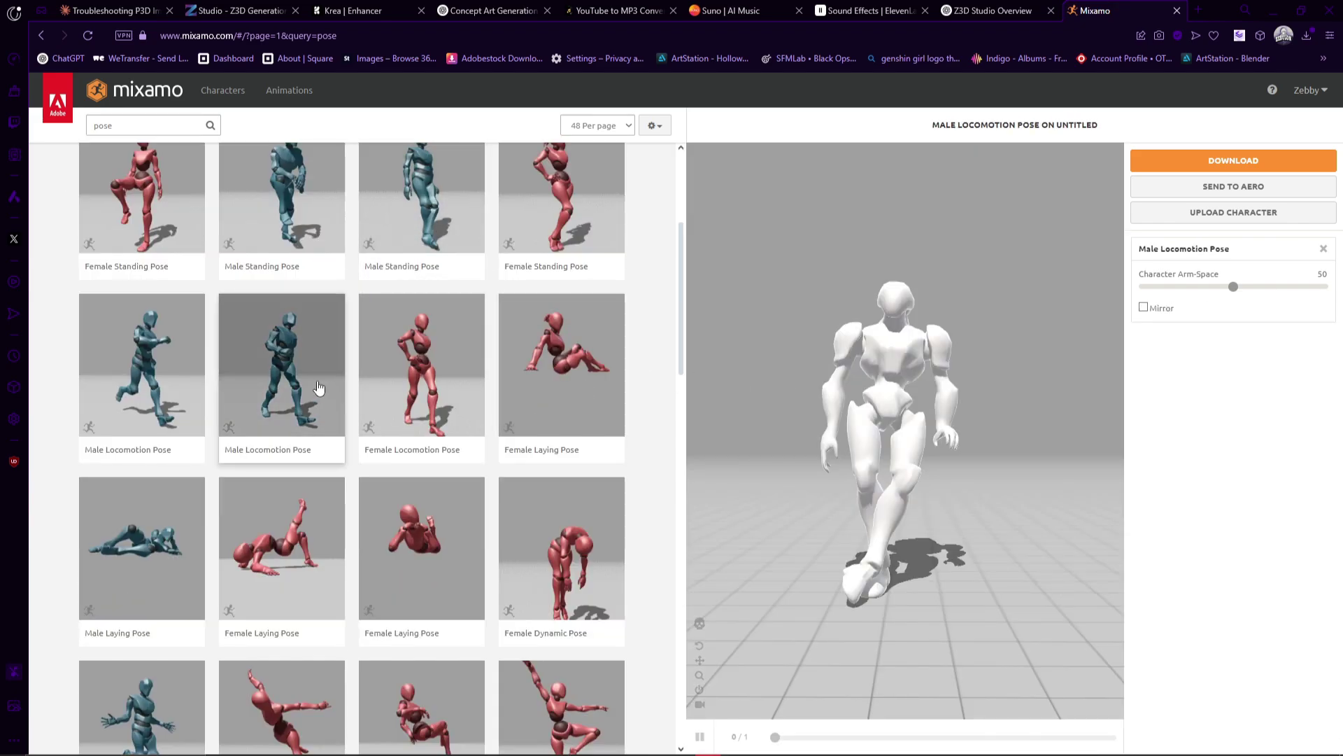
left_click_drag(952, 485, 979, 493)
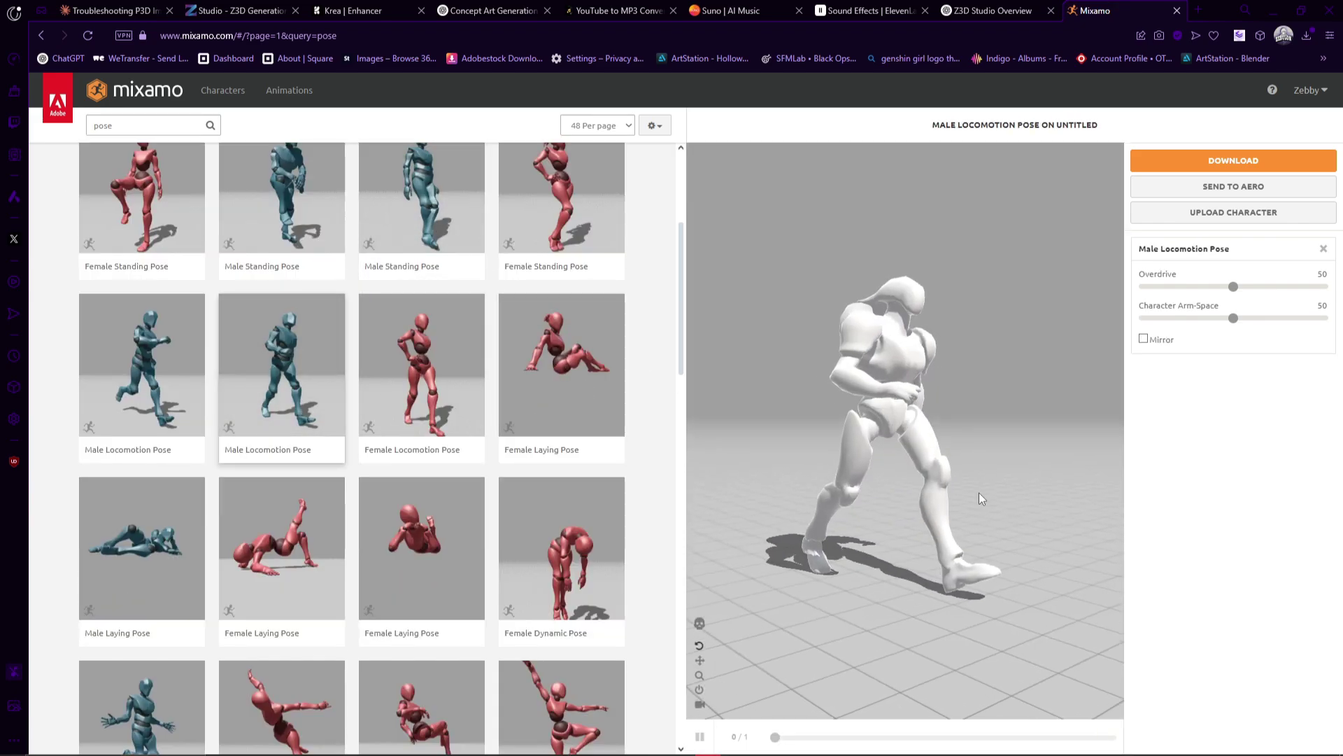
Download the posed robot as FBX Binary with skin, 30 frames per second and no keyframe reduction, and check the browser's downloads.
left_click(1234, 162)
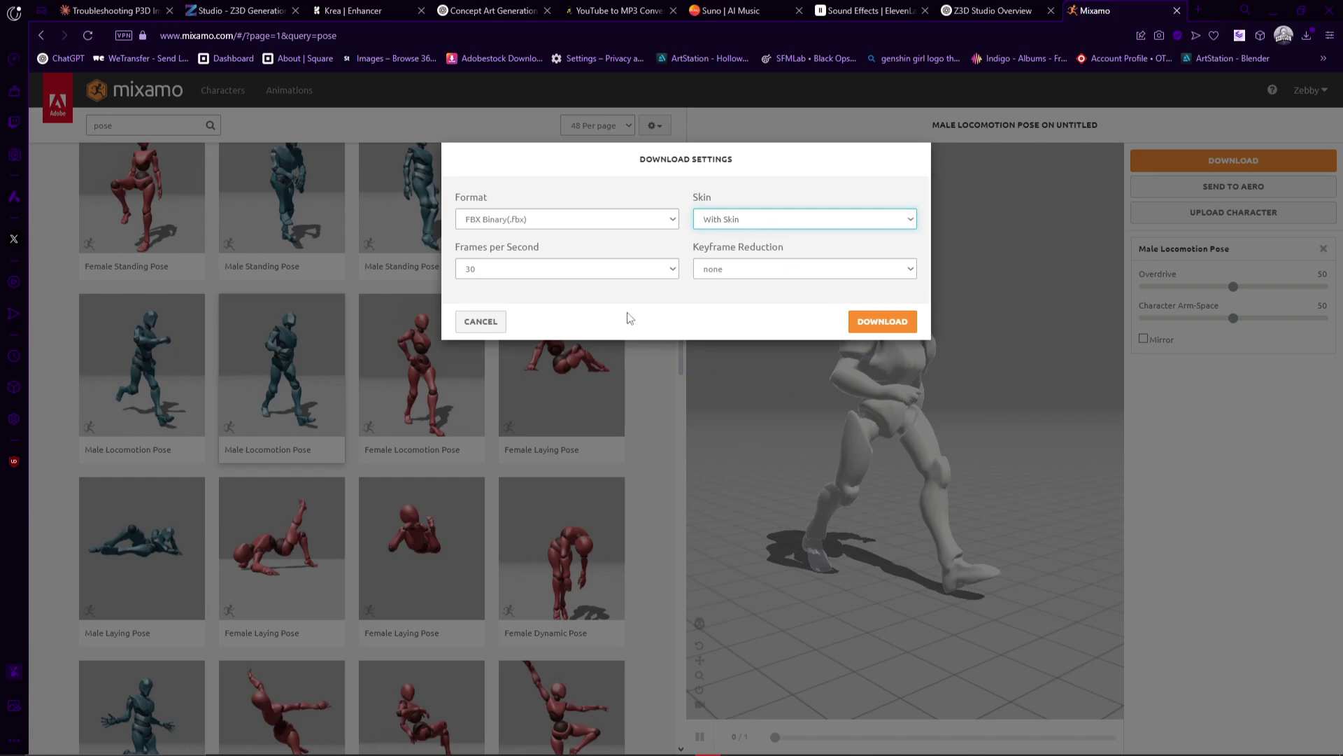
left_click(607, 220)
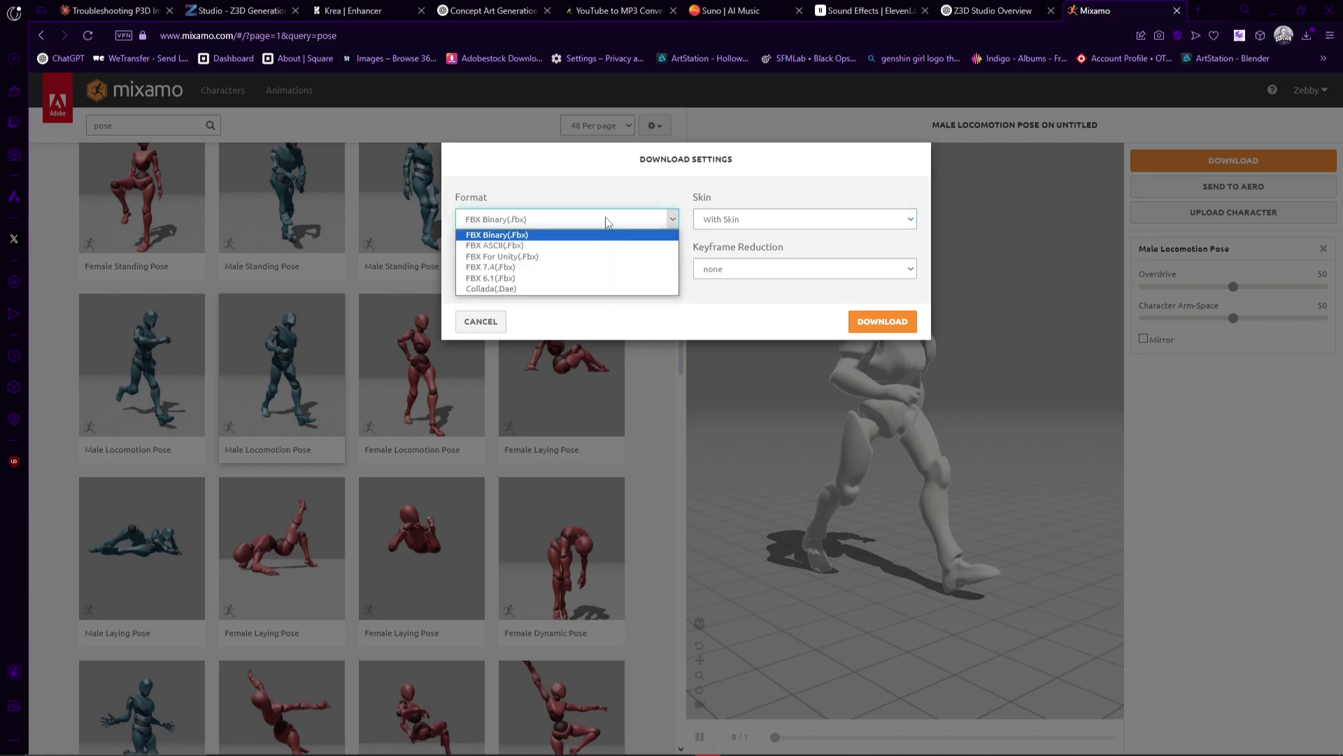
left_click(554, 199)
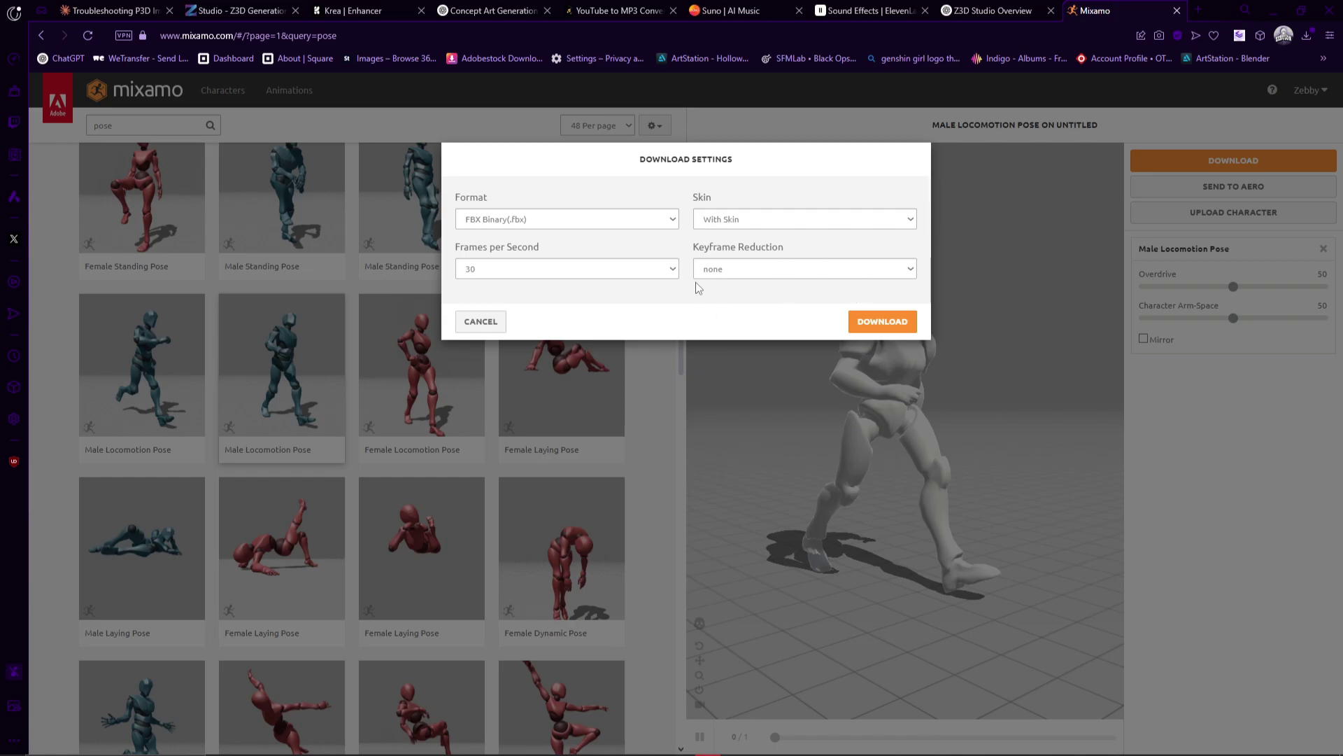
left_click(870, 323)
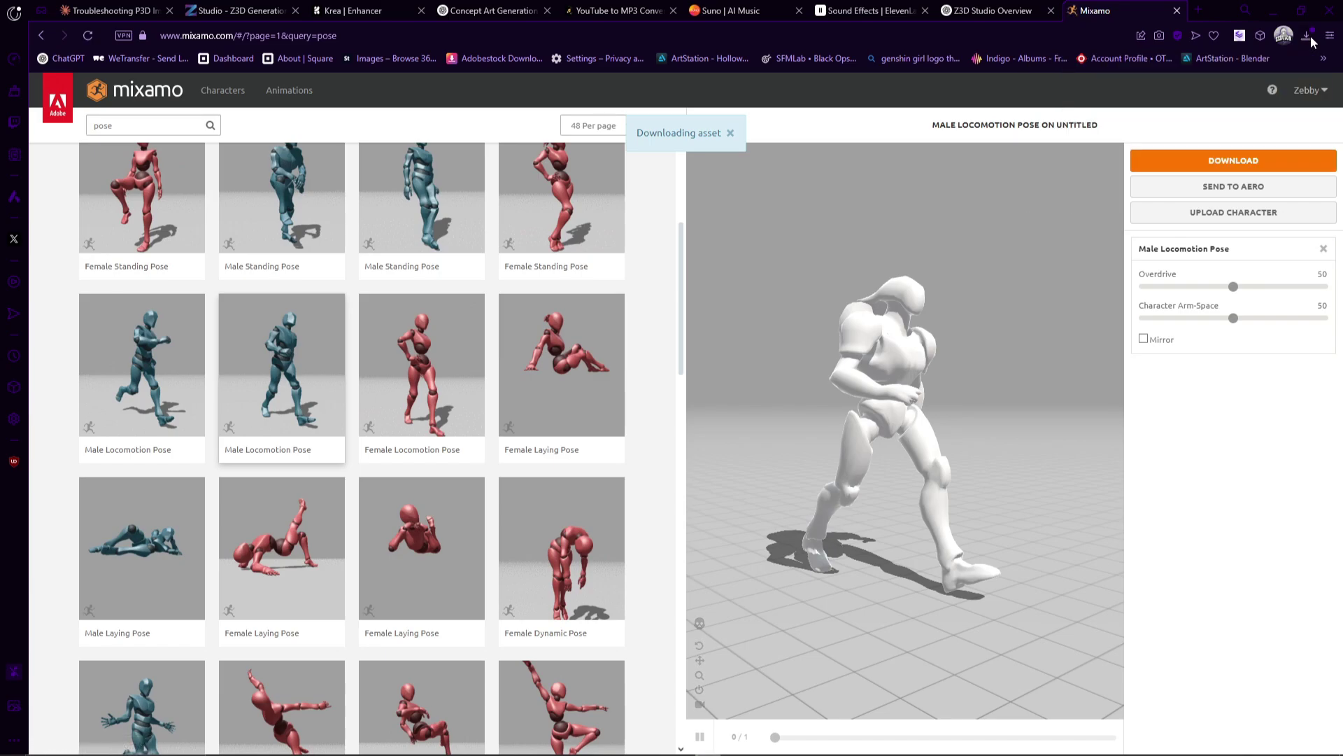
left_click(1311, 35)
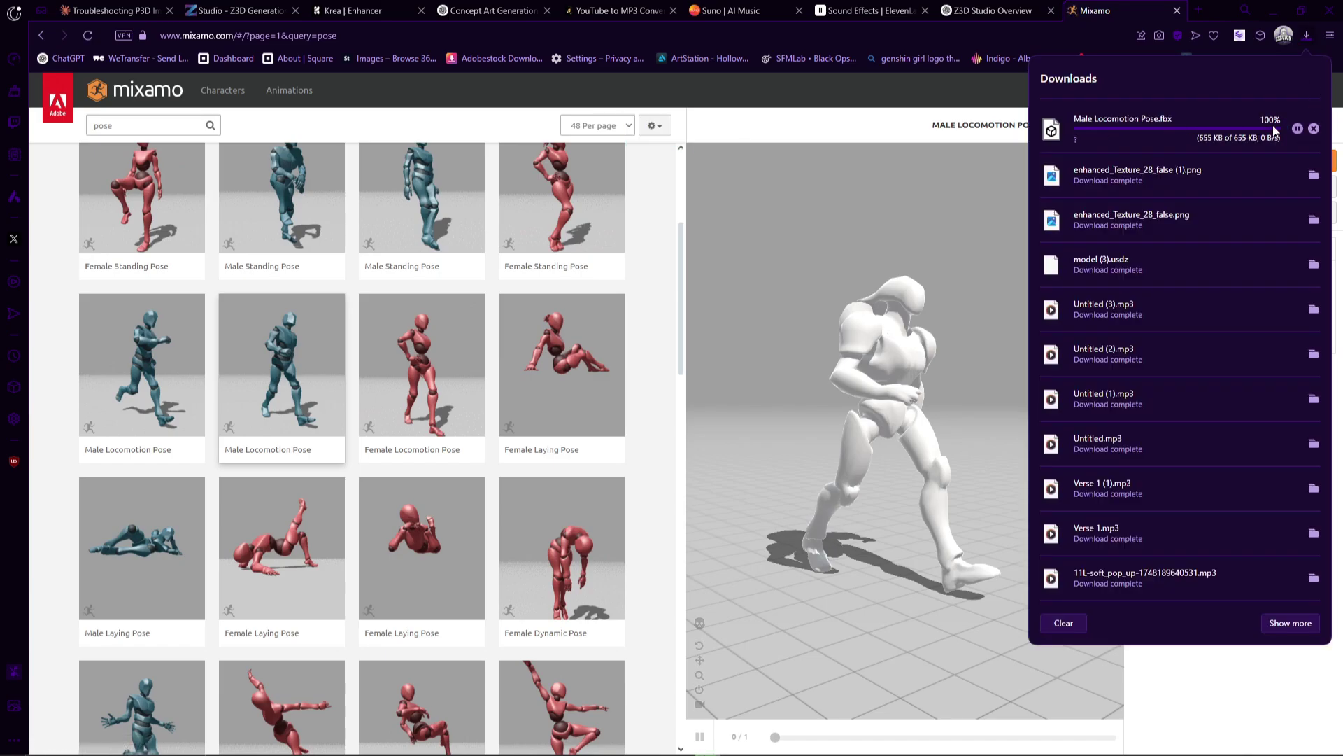
Switch to Blender and import the downloaded Male Locomotion Pose.fbx into the scene with the original robot.
left_click(1273, 11)
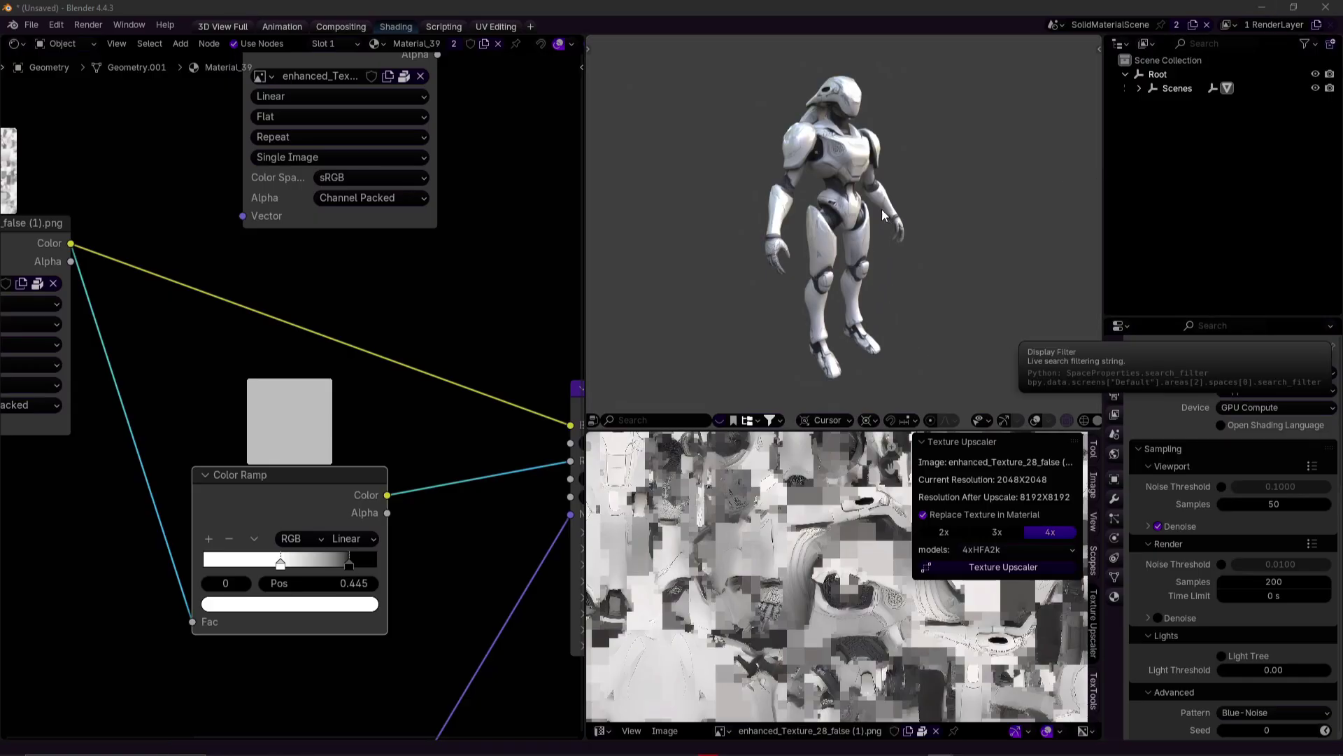
left_click_drag(1212, 325, 882, 210)
left_click(846, 545)
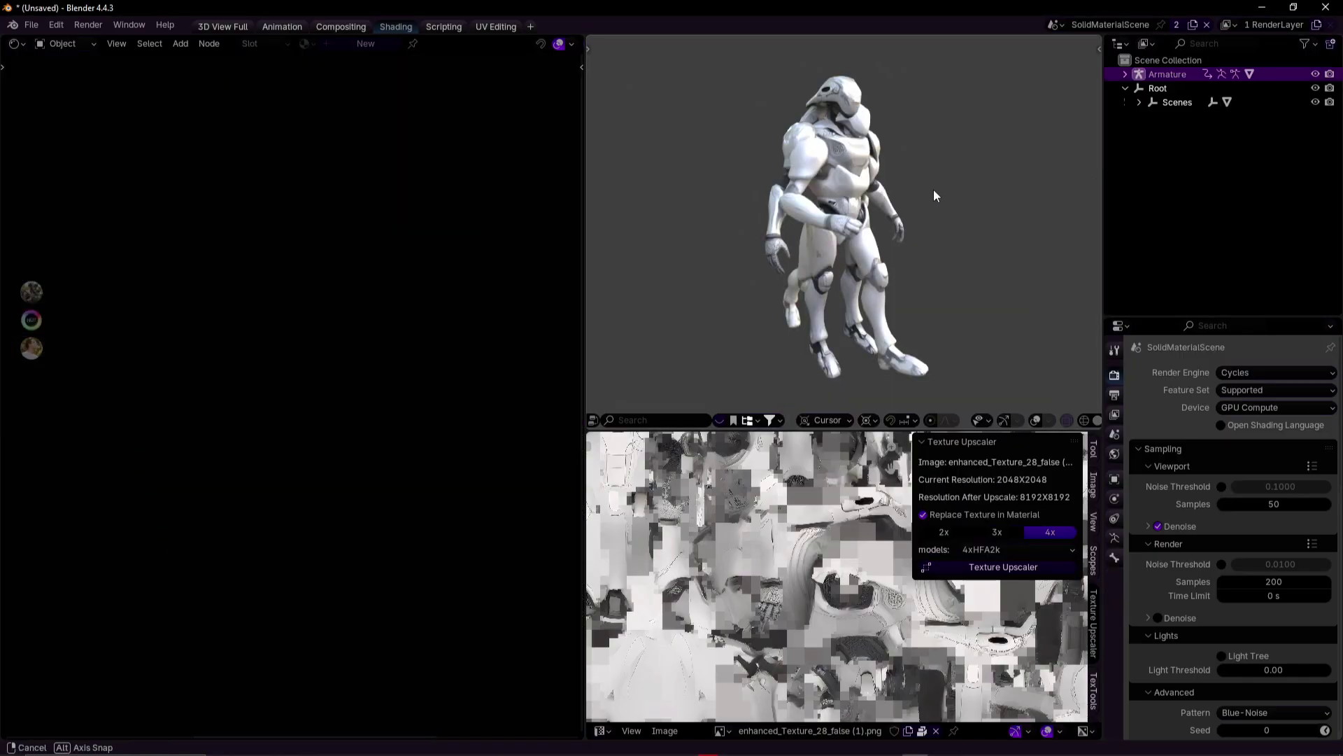
middle_click_drag(937, 192, 900, 315)
left_click(925, 324)
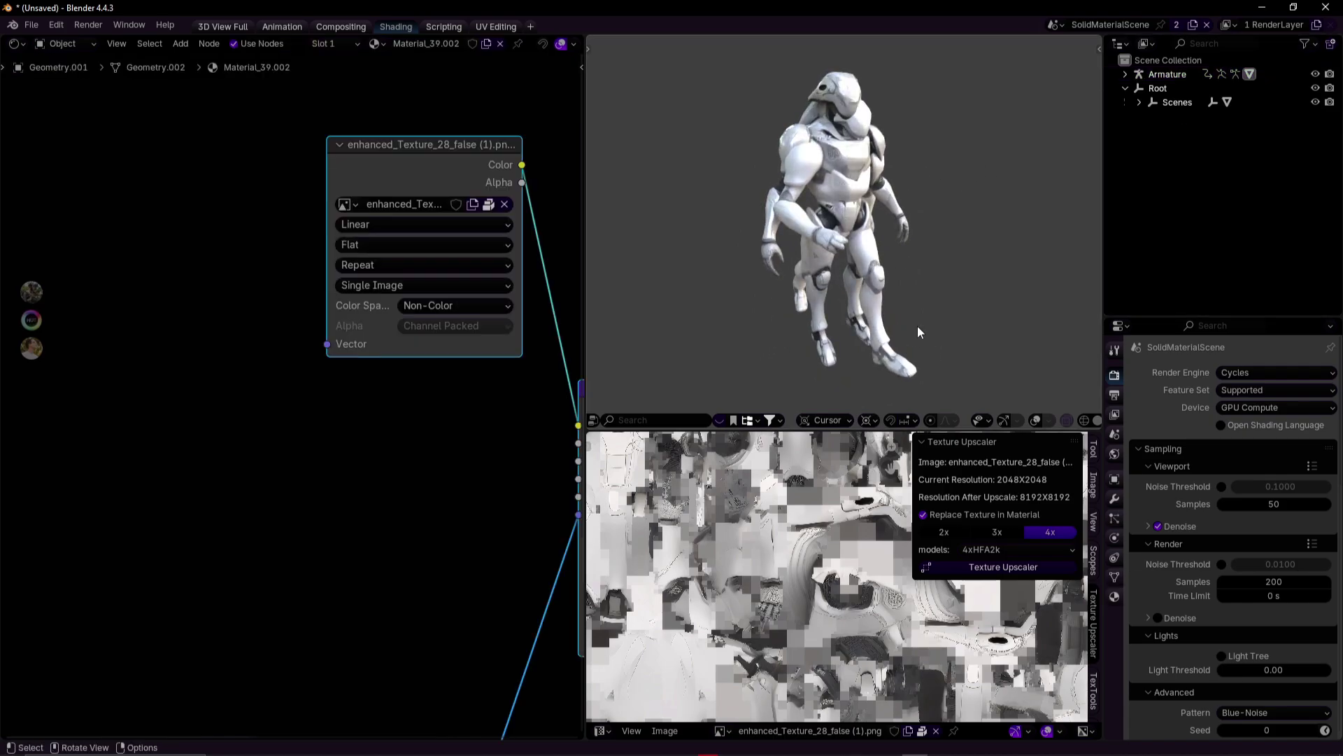
Move the imported robot's armature away from the original robot so that the two stand side by side.
left_click(1162, 76)
scroll(908, 168, "down", 4)
key("g")
key("y")
key("x")
left_click(884, 135)
scroll(889, 140, "up", 4)
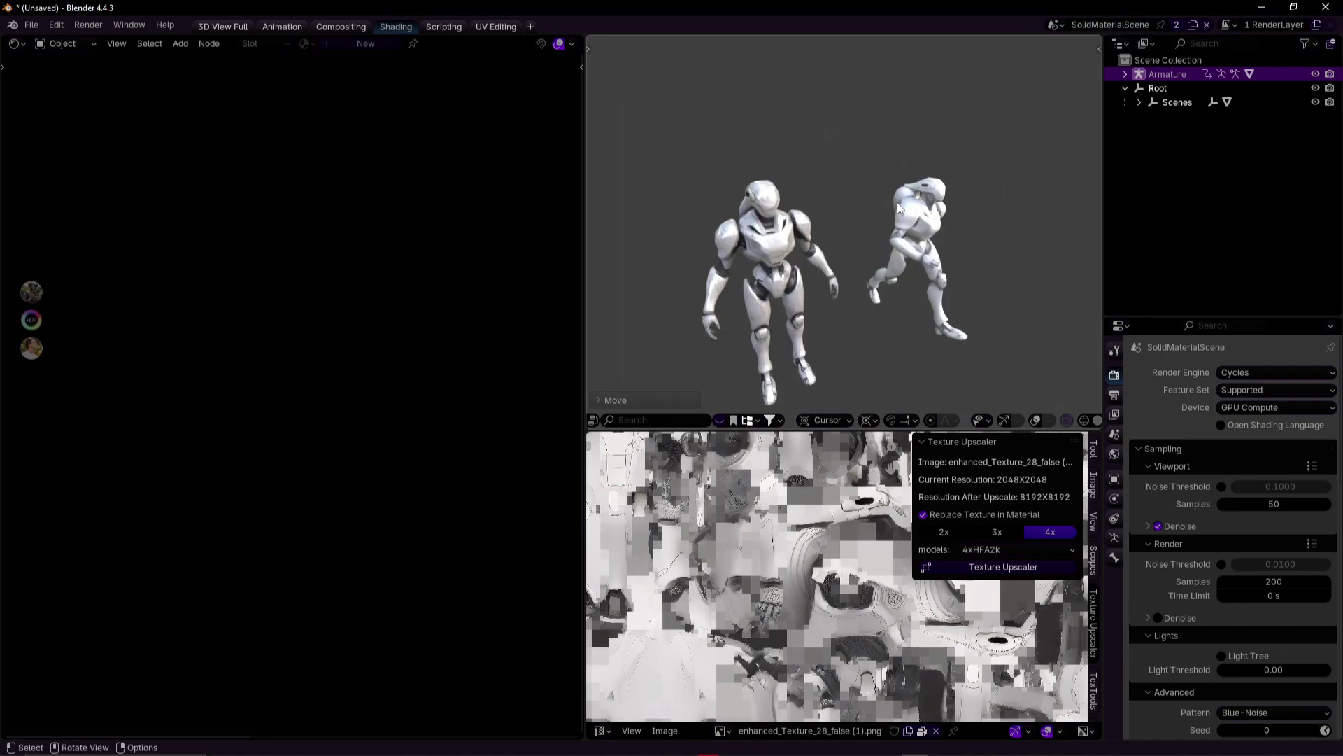
middle_click_drag(907, 287, 905, 223)
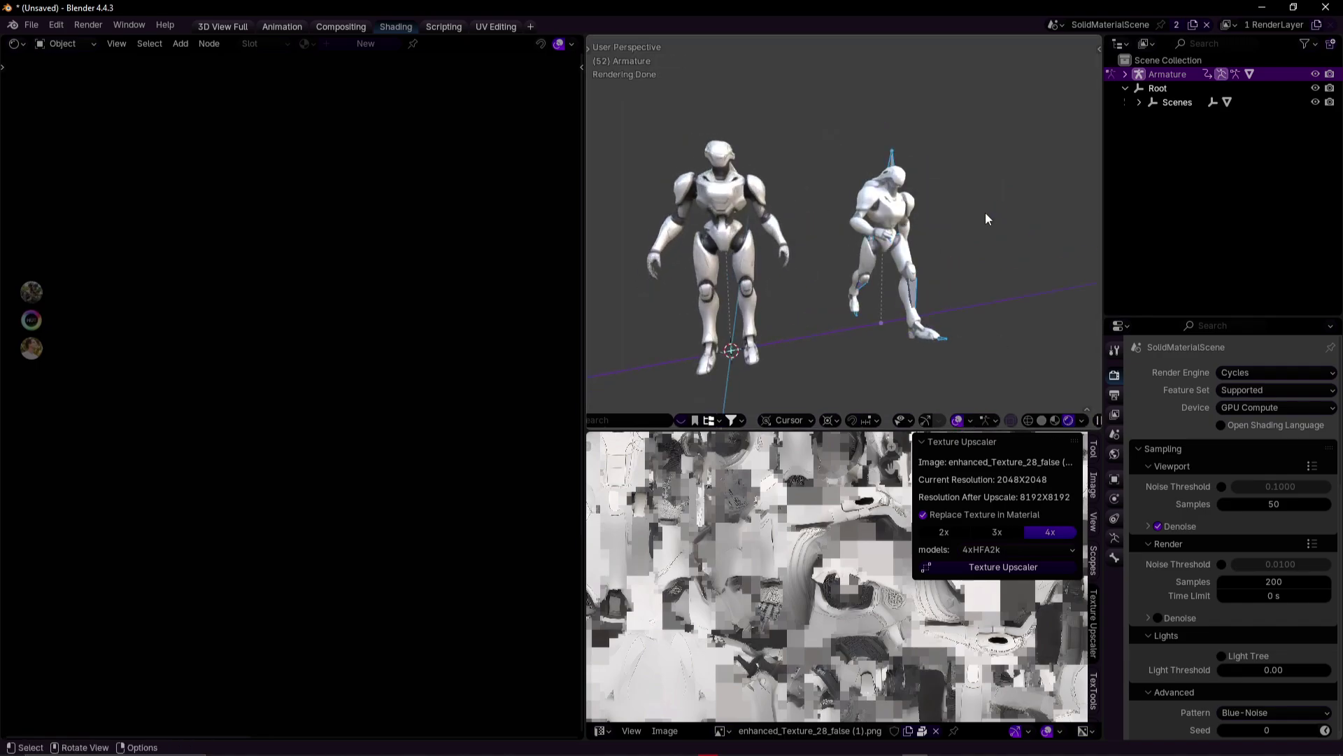
scroll(987, 219, "up", 5)
Turn the image editor area into a Timeline, hide its sidebar, and delete the armature's pose keyframes.
left_click(602, 730)
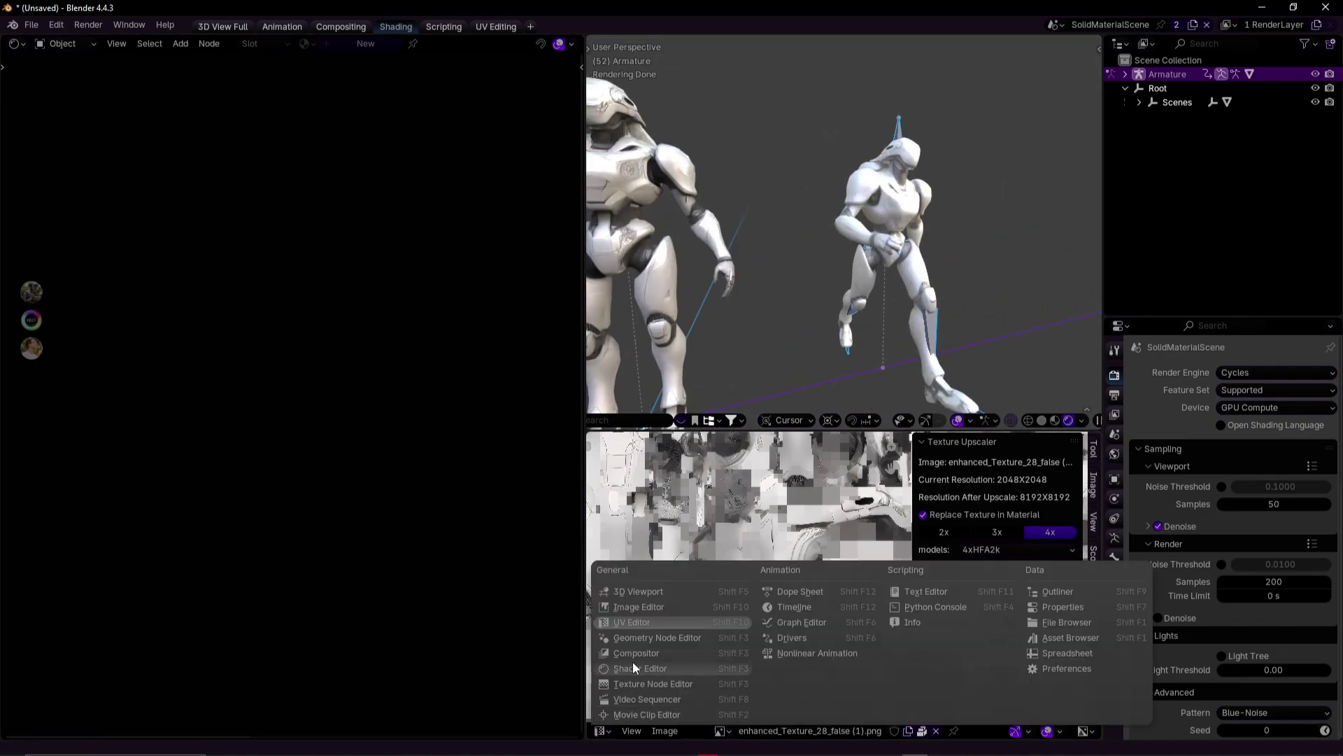
left_click(793, 607)
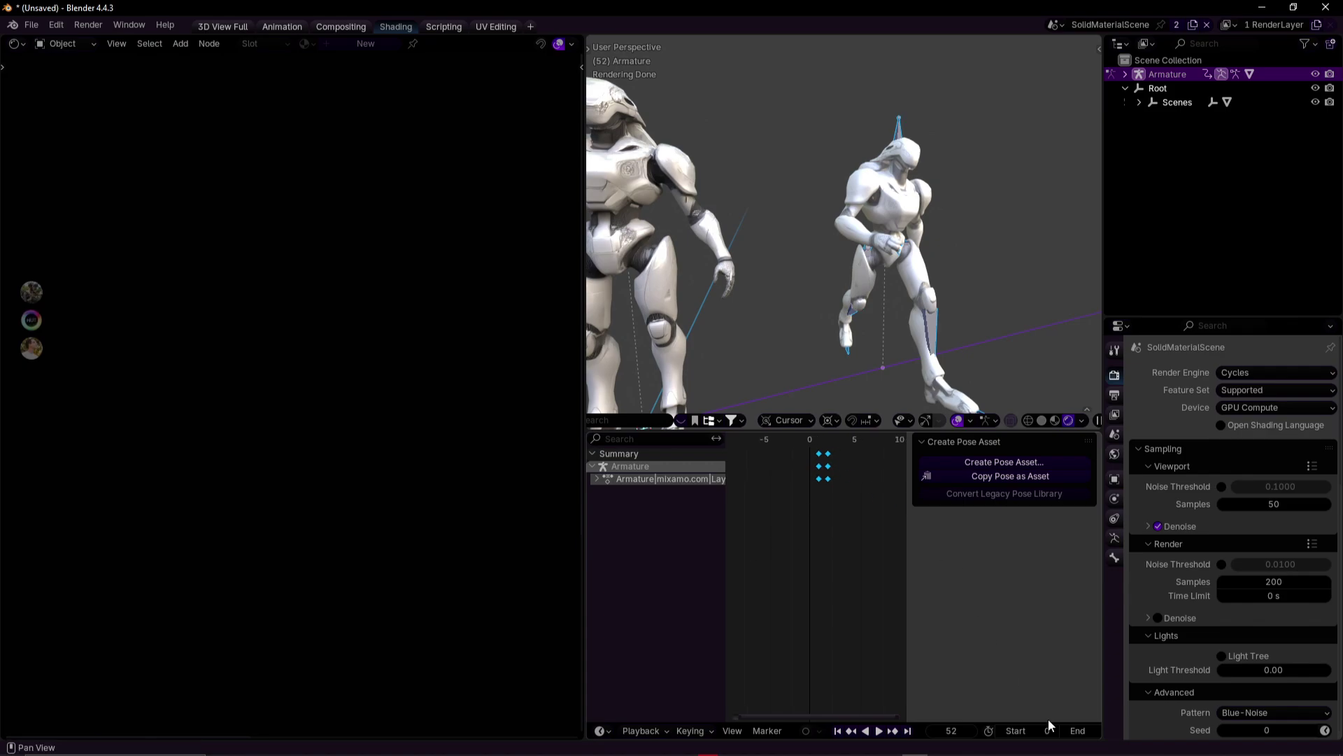
mouse_move(1069, 736)
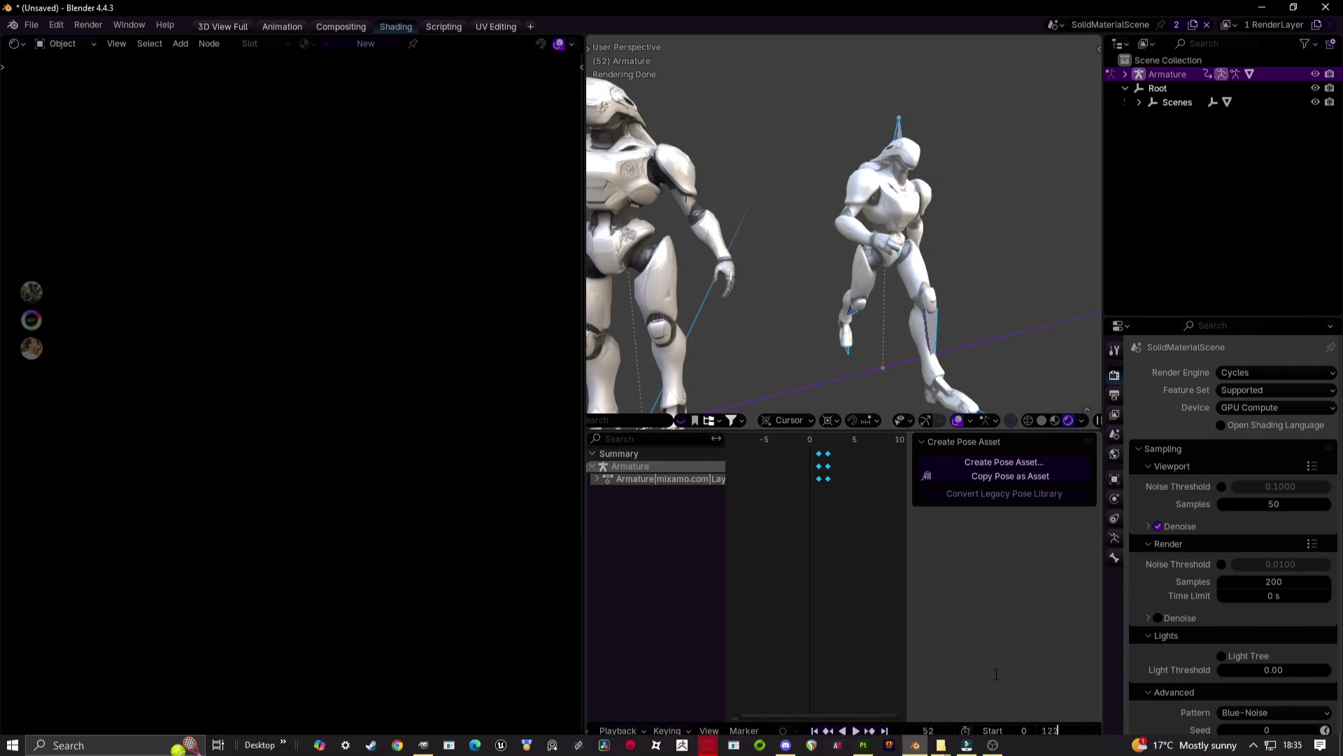
key("n")
left_click_drag(919, 442, 844, 456)
left_click(978, 492)
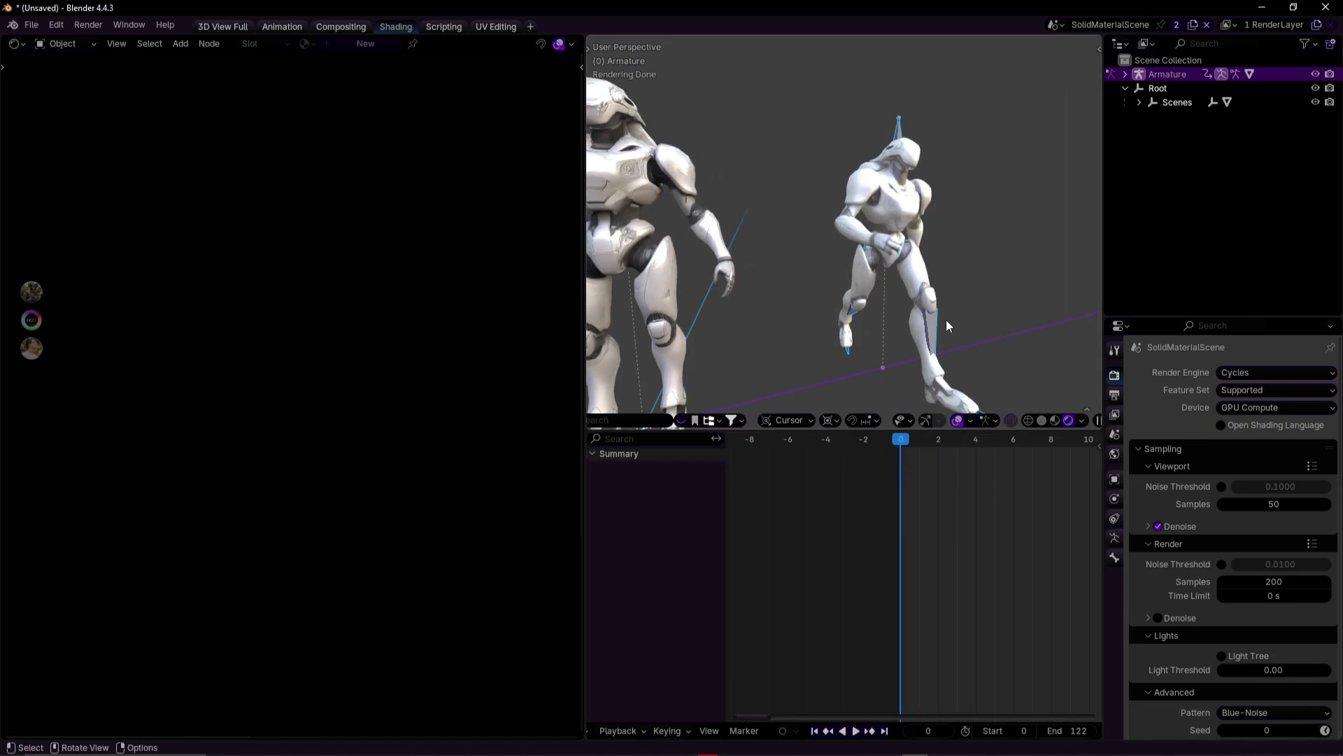
Assign the original robot's Material_39 to the rigged robot's mesh.
middle_click_drag(942, 319, 786, 259)
left_click(782, 260)
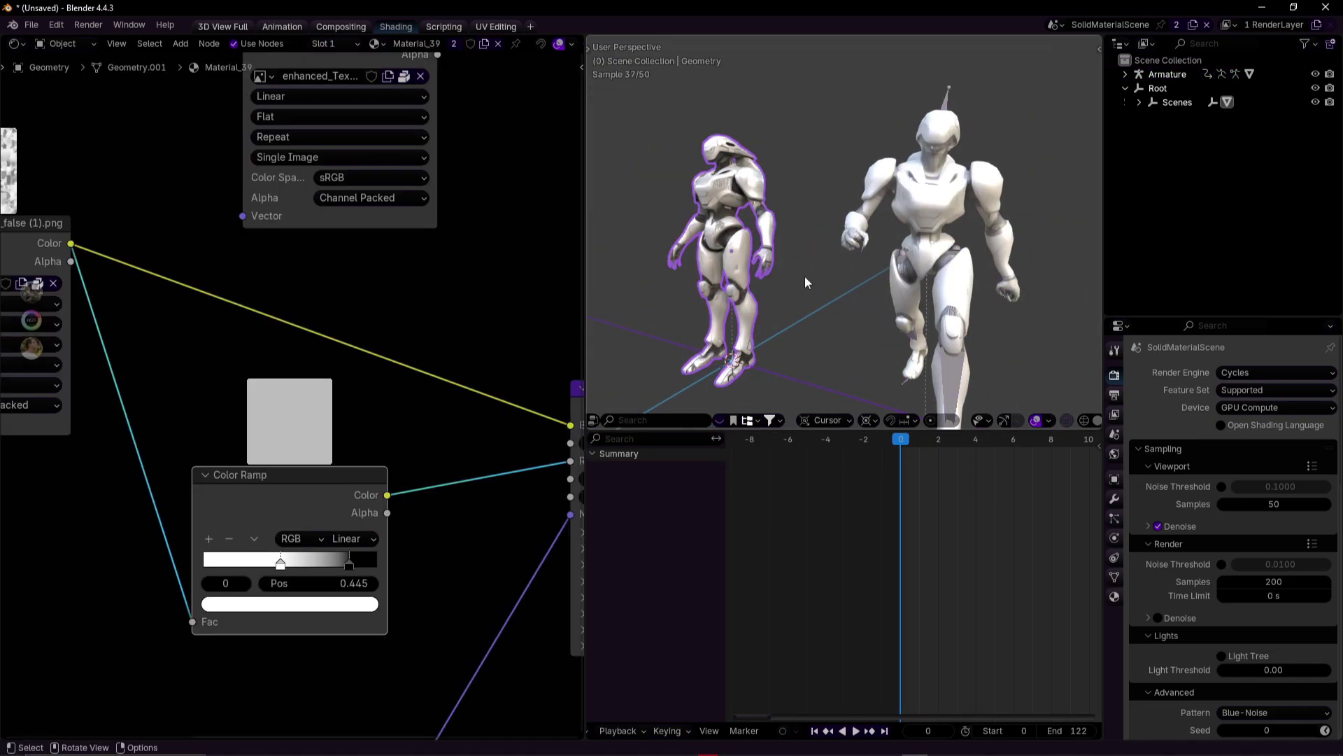
left_click(1115, 597)
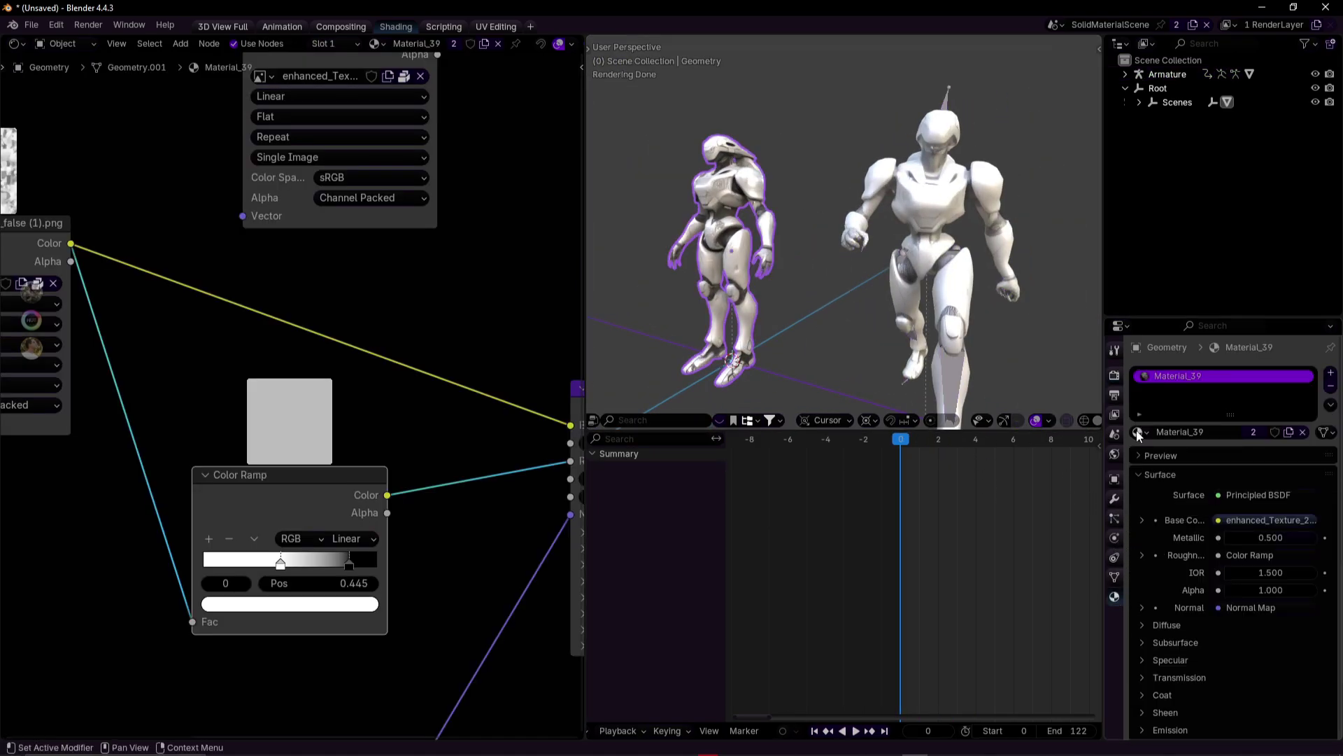
left_click_drag(1138, 434, 932, 237)
middle_click_drag(932, 237, 953, 294)
Delete the original unrigged robot mesh and select the rigged robot.
key("Delete")
middle_click_drag(881, 392, 897, 229)
left_click(864, 189)
middle_click_drag(866, 183, 947, 233)
key("q")
middle_click_drag(892, 269, 950, 306)
key("q")
scroll(1035, 420, "up", 5)
Flip the 3D viewport's header to the upper edge of the viewport.
right_click(1035, 420)
right_click(813, 421)
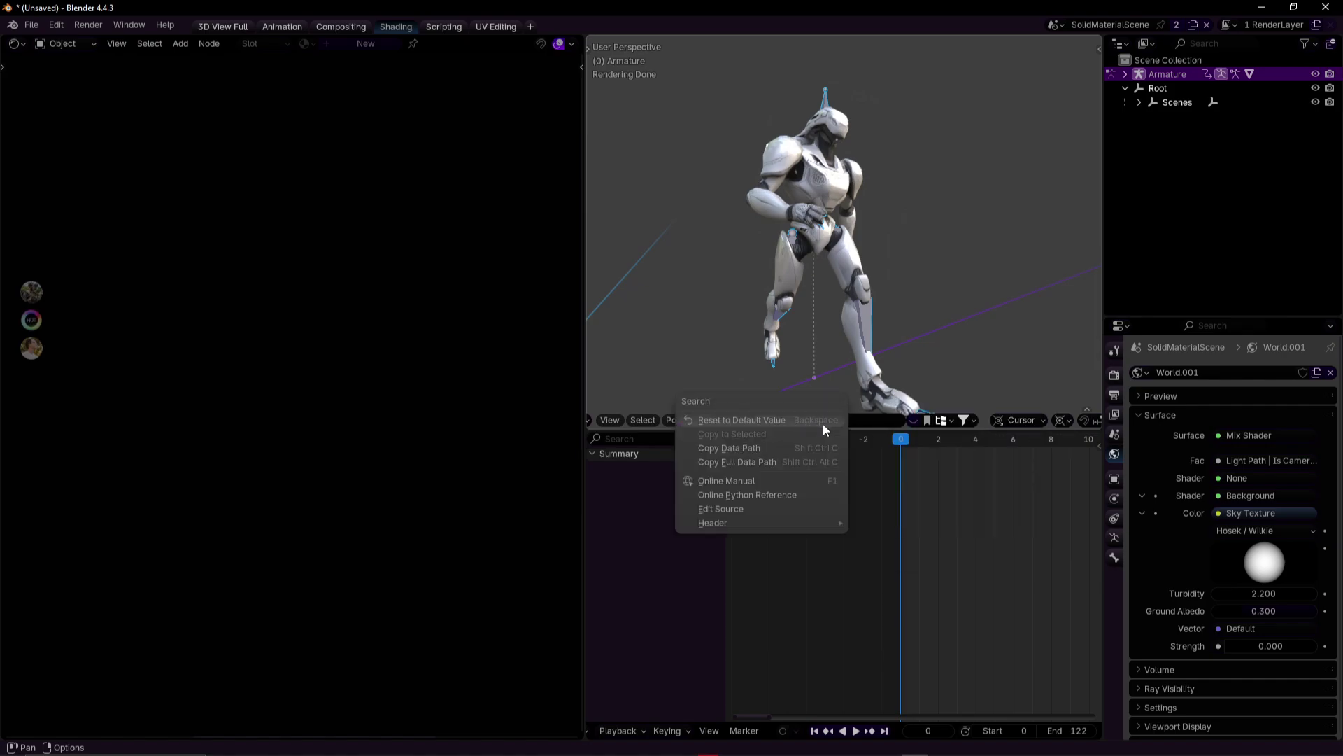
right_click(963, 431)
right_click(801, 427)
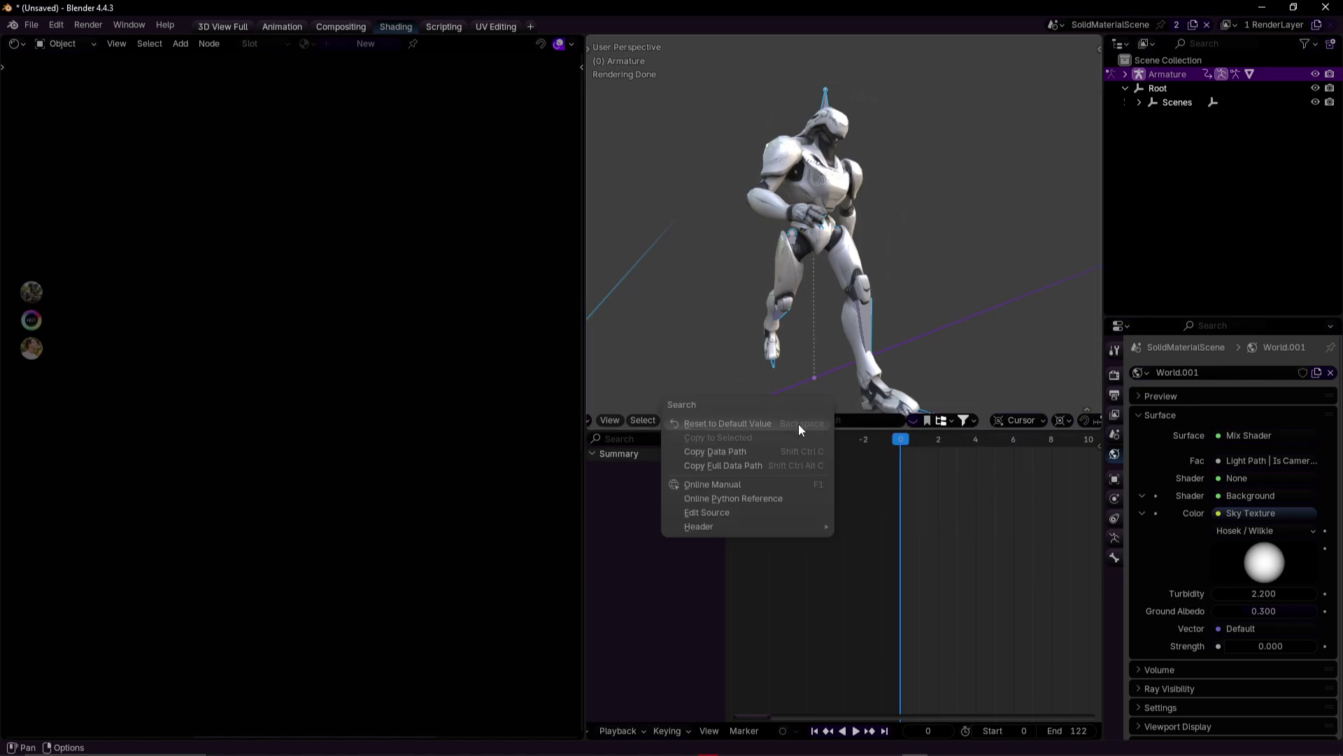
mouse_move(760, 528)
left_click(895, 572)
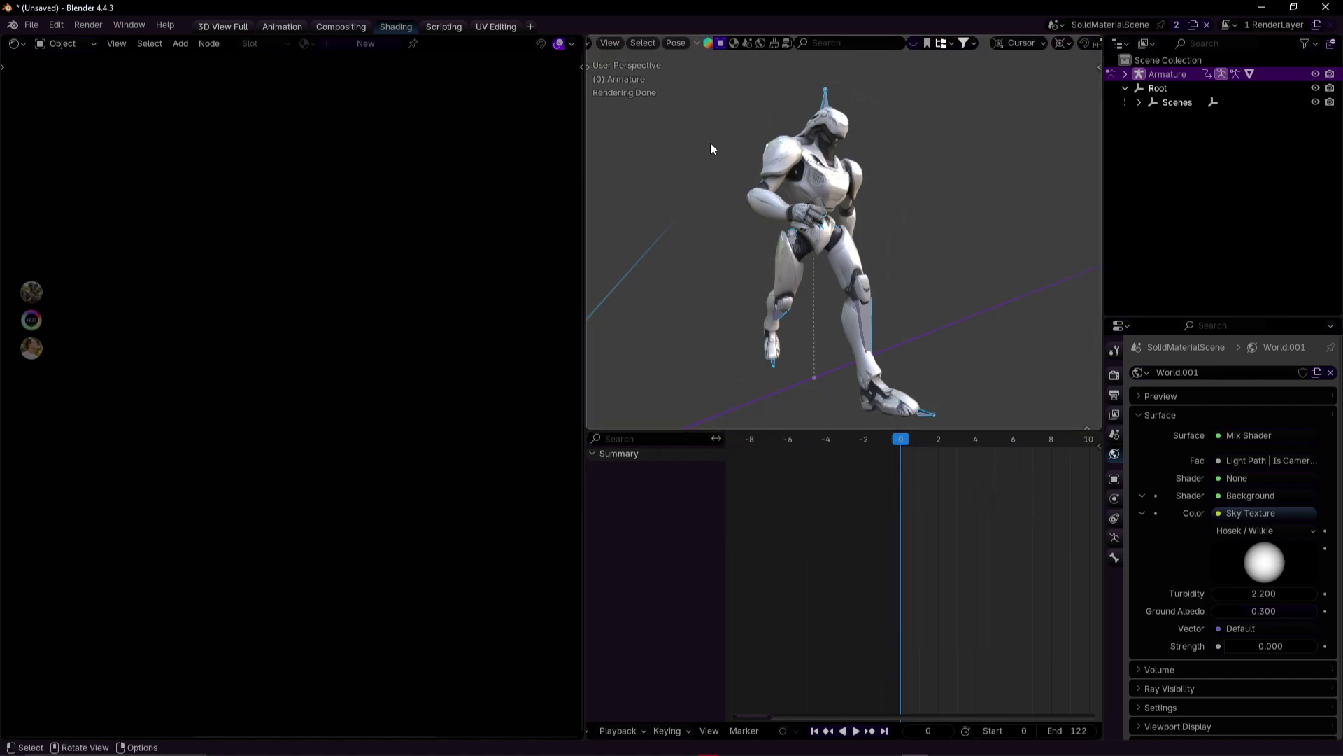
Clear all transforms on the armature's bones to return the robot to its rest pose.
middle_click_drag(765, 46, 900, 50)
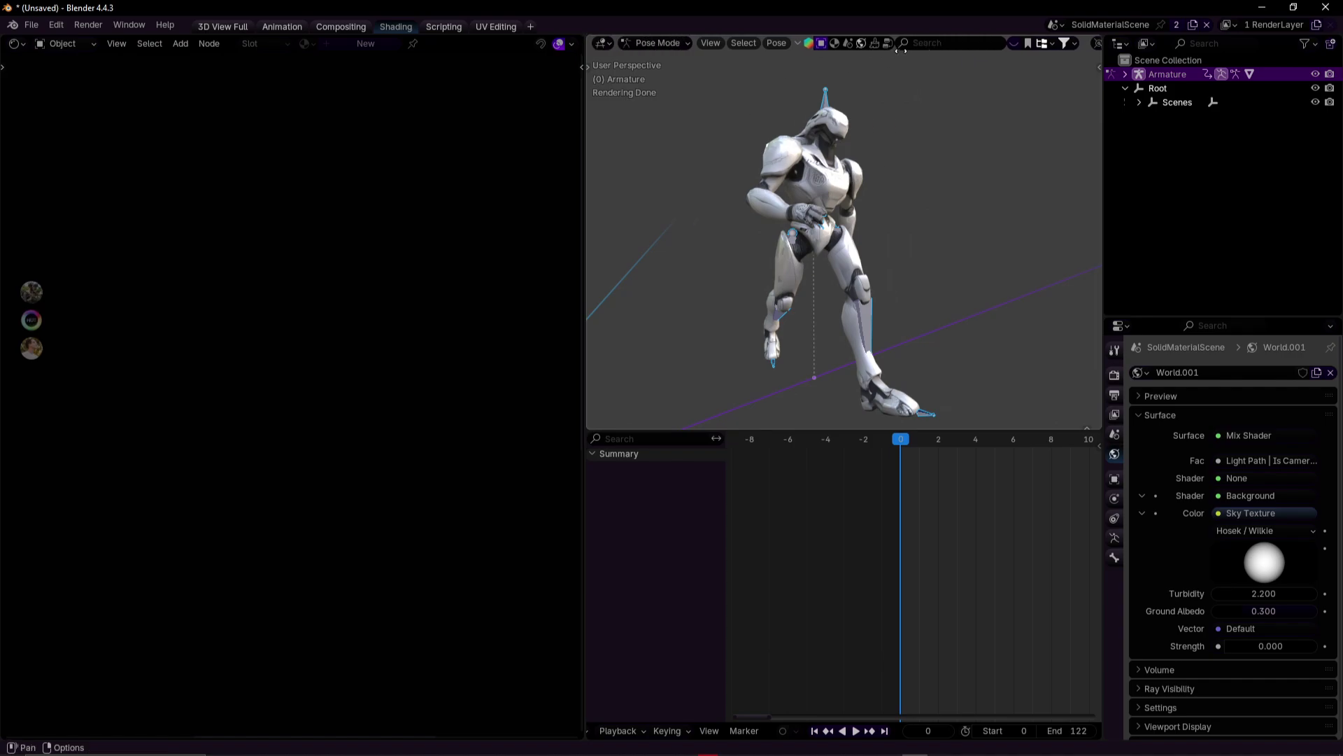
left_click(777, 42)
mouse_move(823, 74)
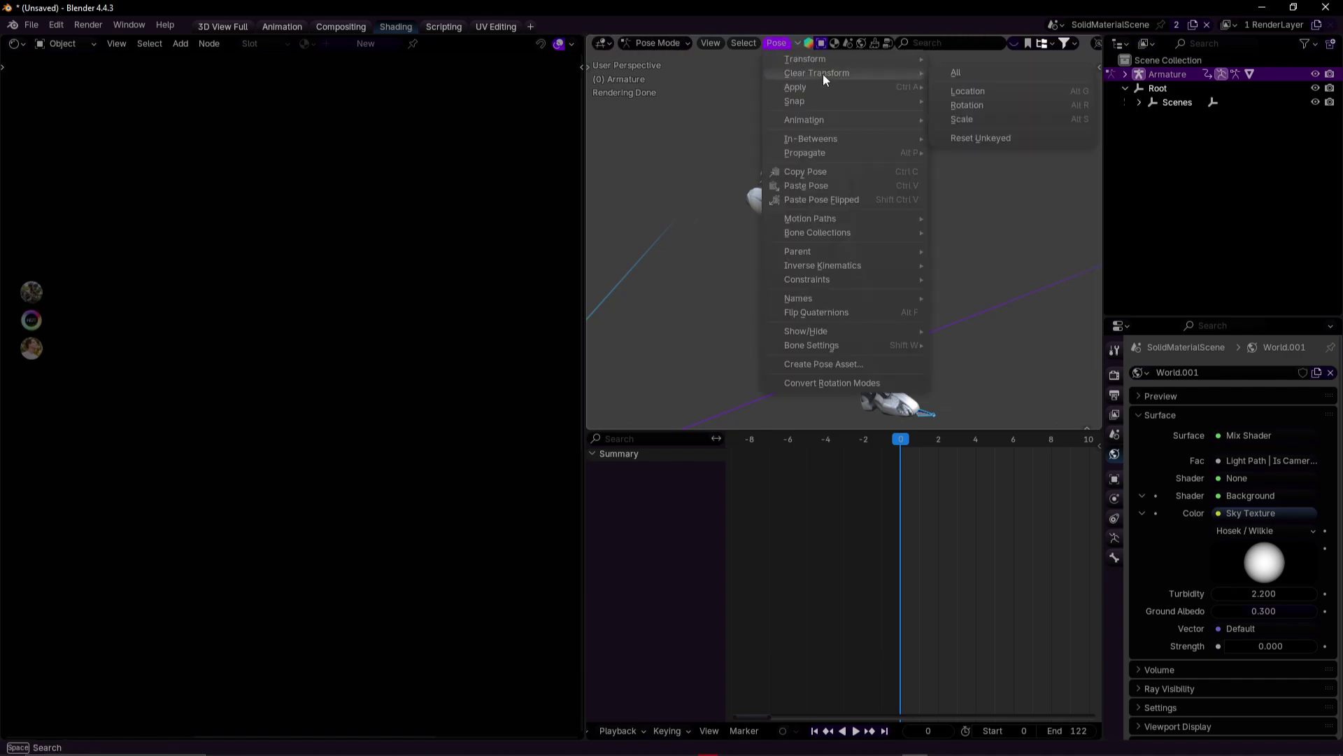
left_click(958, 76)
Add the Clear Transform All command to Quick Favorites and run it from there on the armature.
left_click(776, 43)
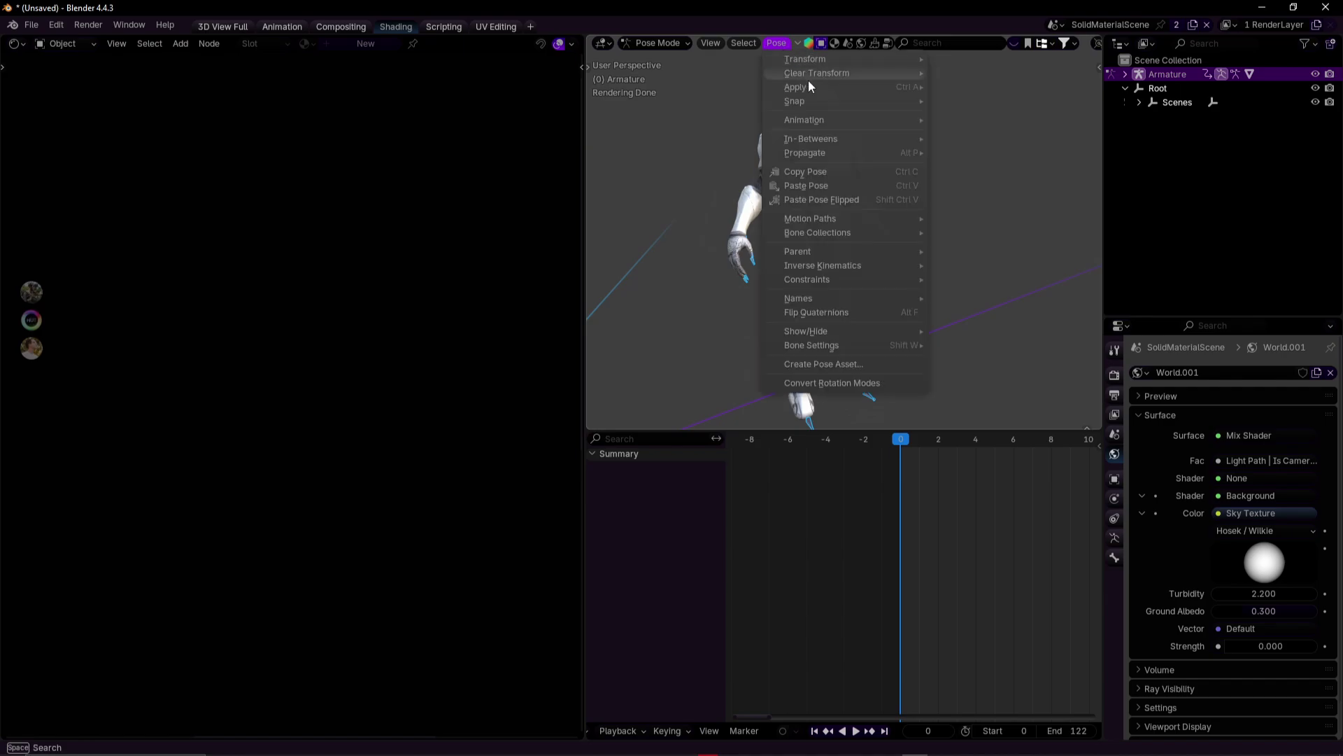
right_click(820, 70)
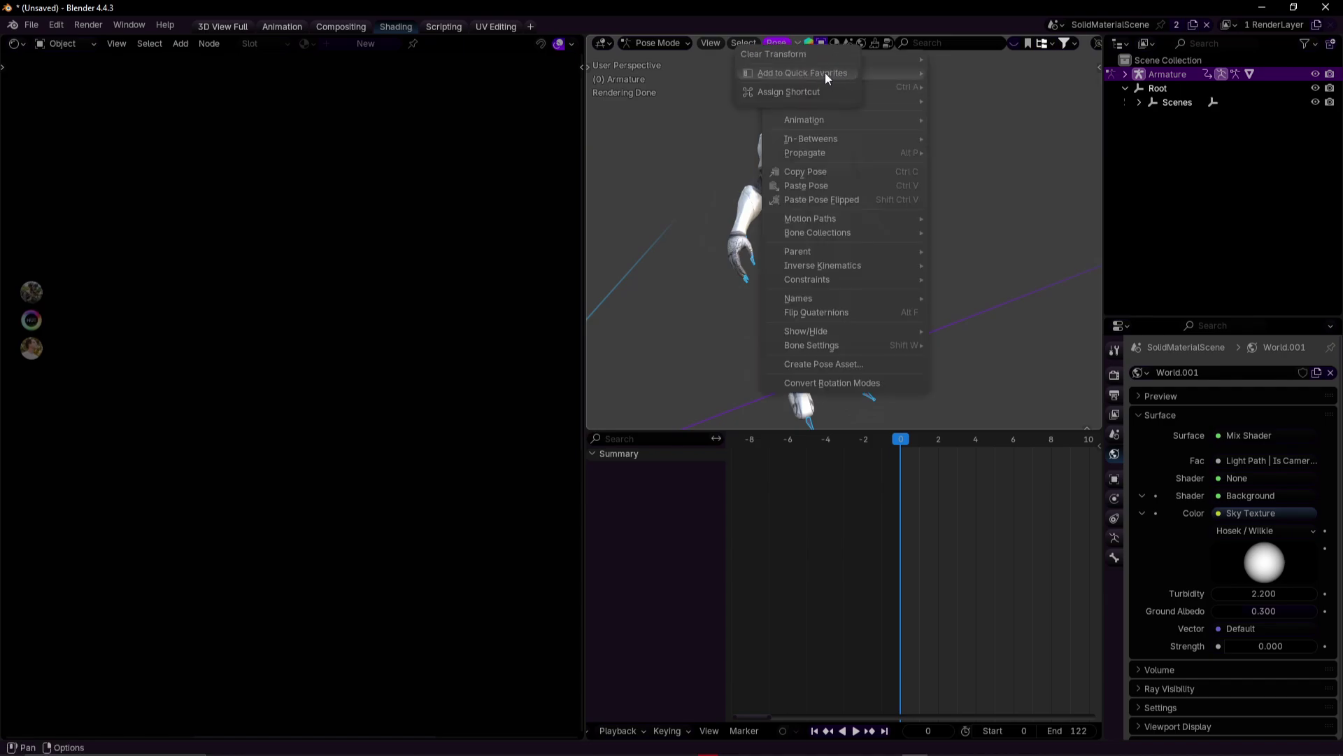
left_click(776, 42)
mouse_move(795, 75)
right_click(971, 71)
left_click(925, 69)
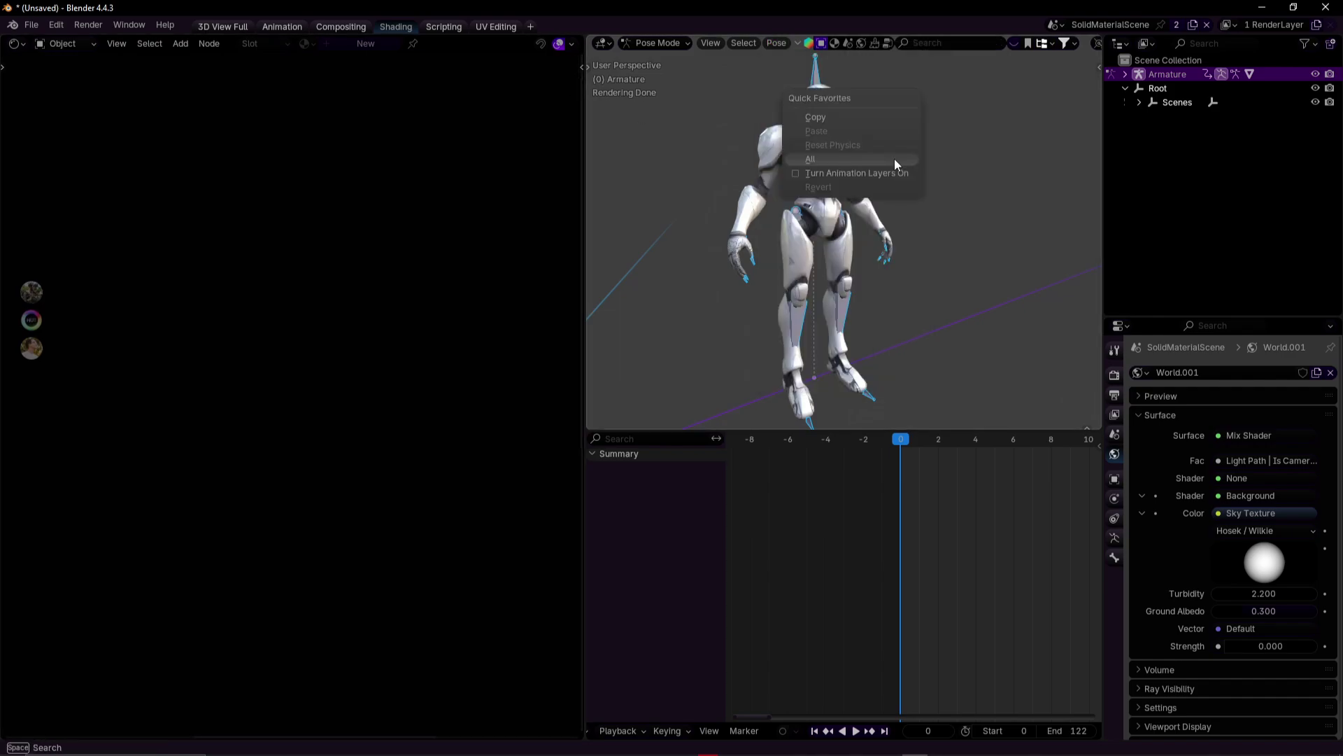
left_click(894, 158)
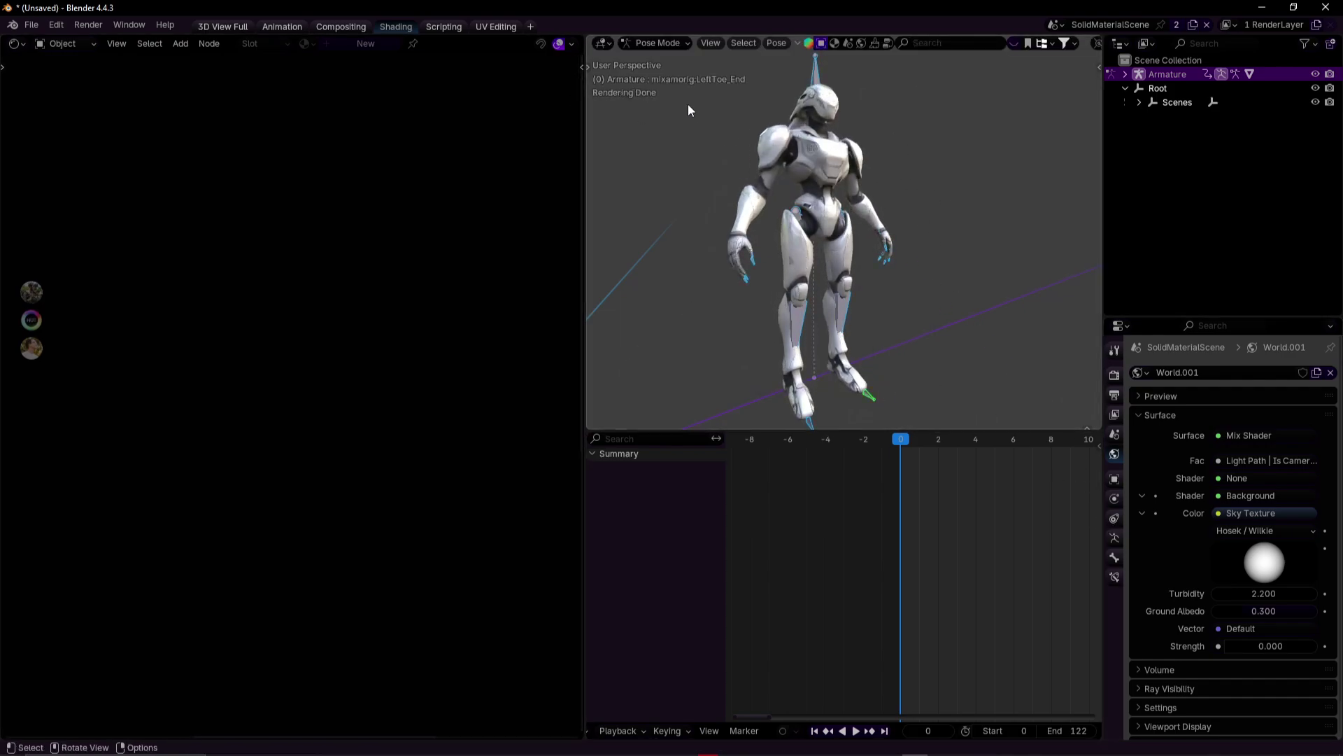
Put the armature back in Pose Mode and set its bones to display in front of the robot mesh.
left_click(665, 59)
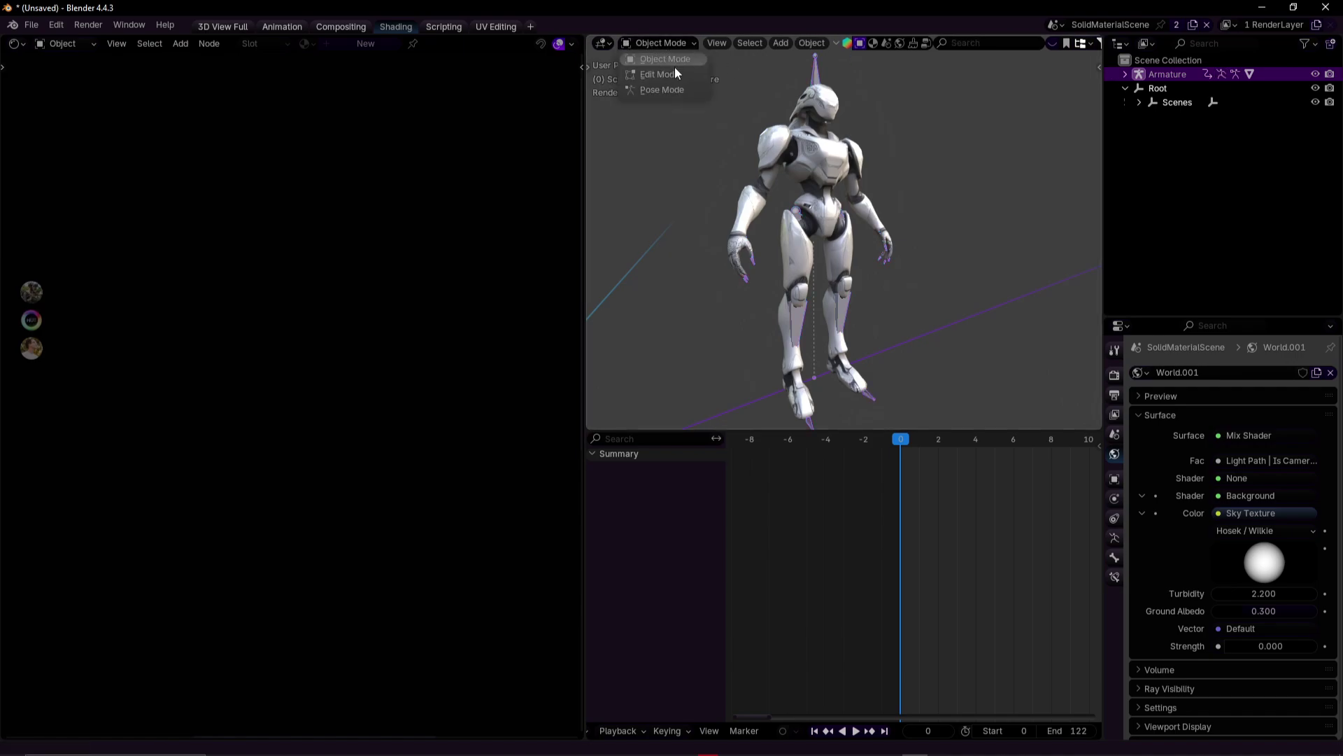
left_click(673, 88)
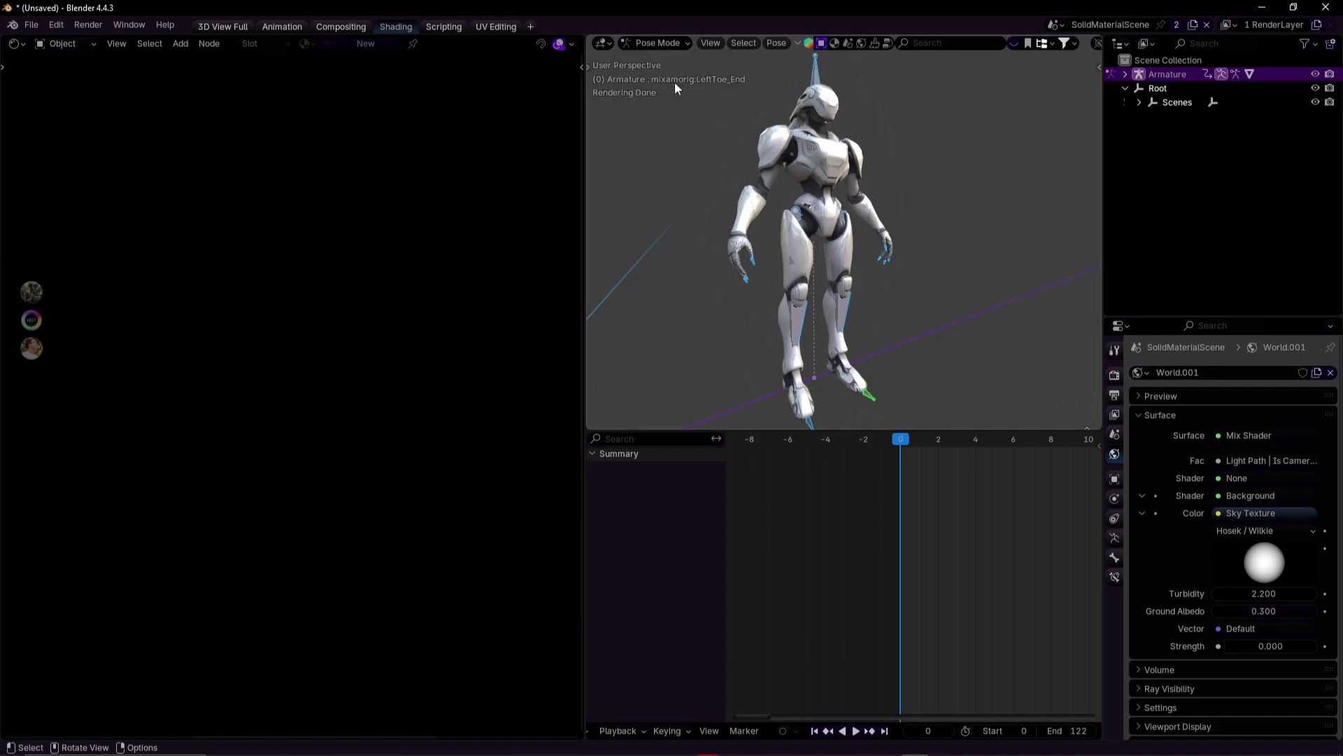
left_click(1115, 539)
left_click(1170, 567)
left_click(1244, 652)
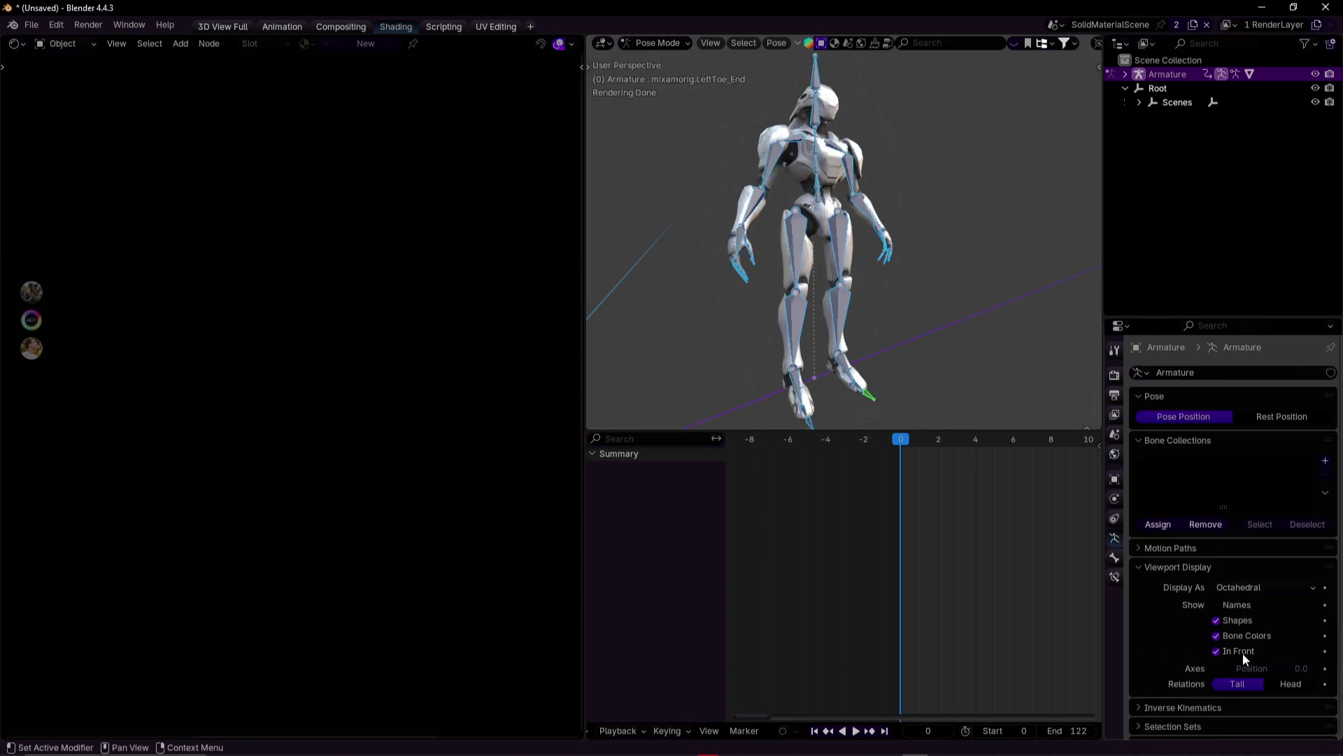
Try rotating the left upper arm bone, and enable X-Axis Mirror in the pose options.
middle_click_drag(917, 175, 951, 171)
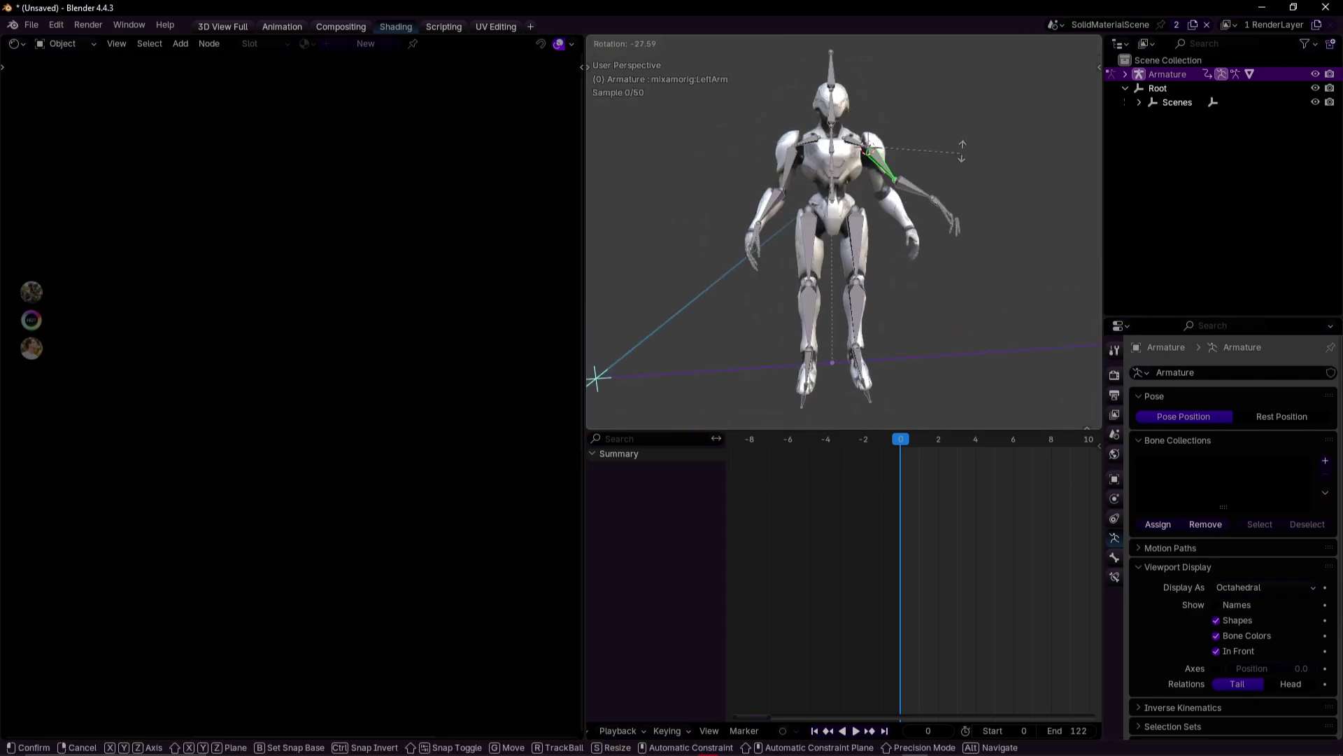
key("b")
key("n")
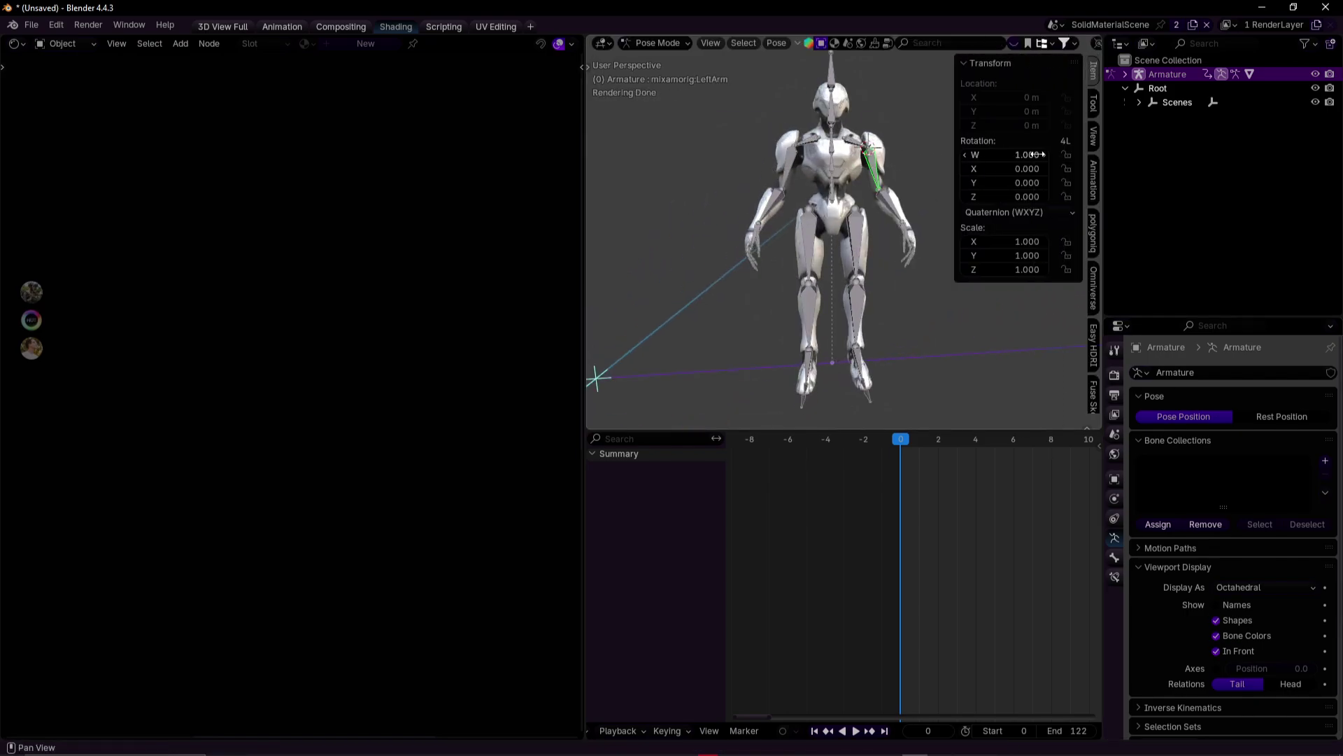
left_click(1089, 105)
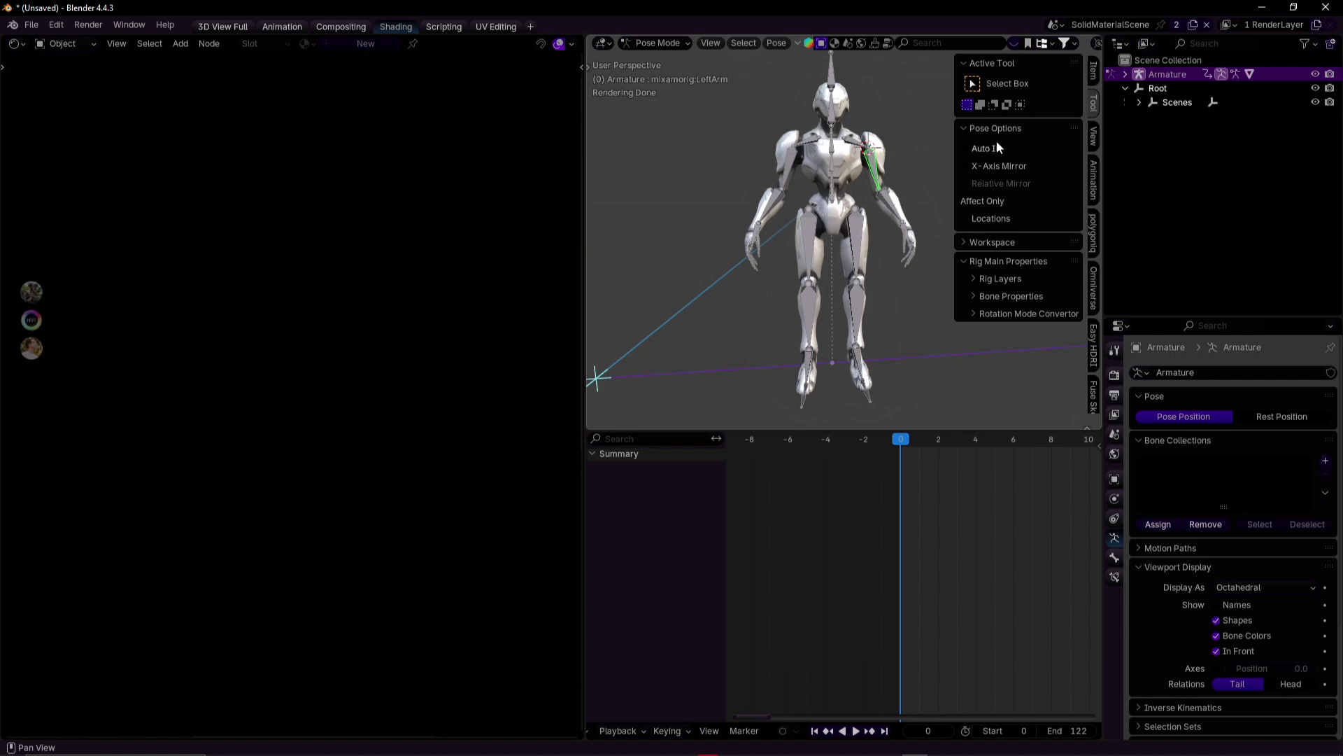
left_click(963, 166)
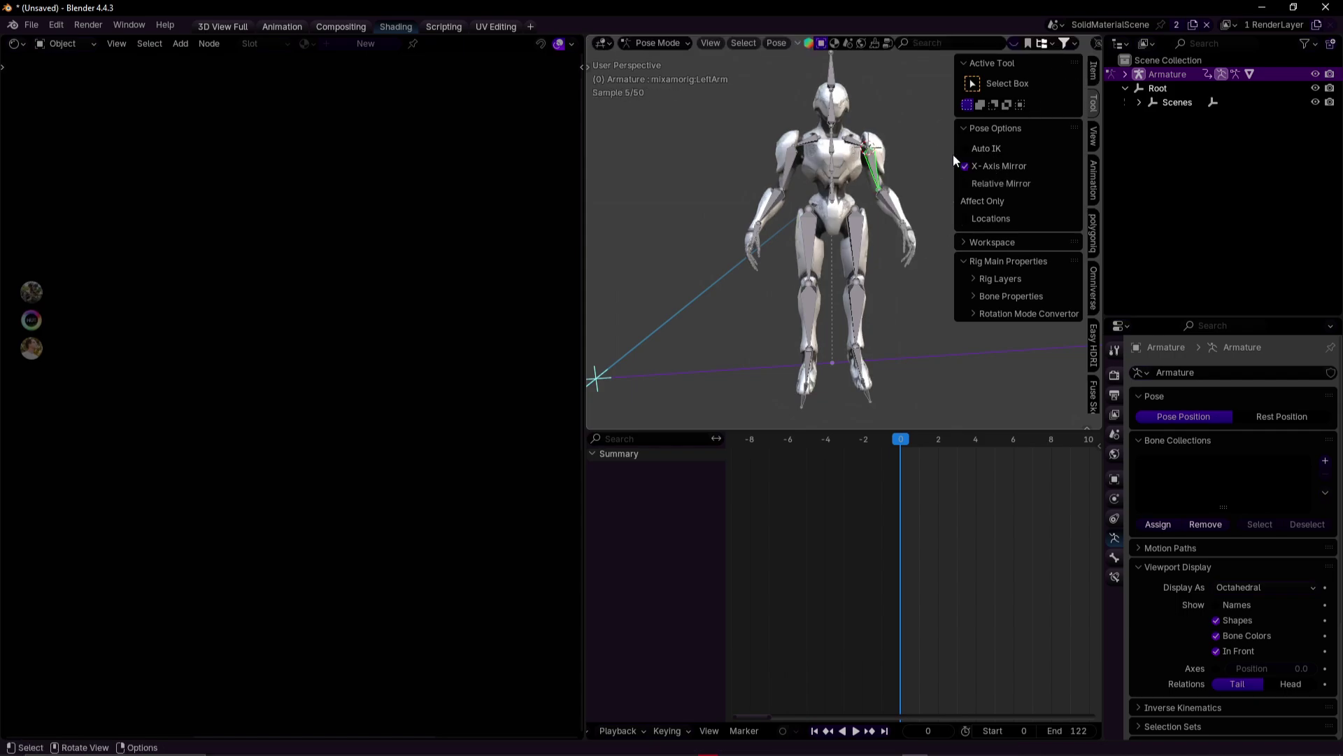
Rename the left upper arm bone to mixamorig.L and the right upper arm bone to mixamorig.R.
middle_click_drag(960, 156, 745, 170)
left_click(747, 173)
scroll(816, 204, "up", 2)
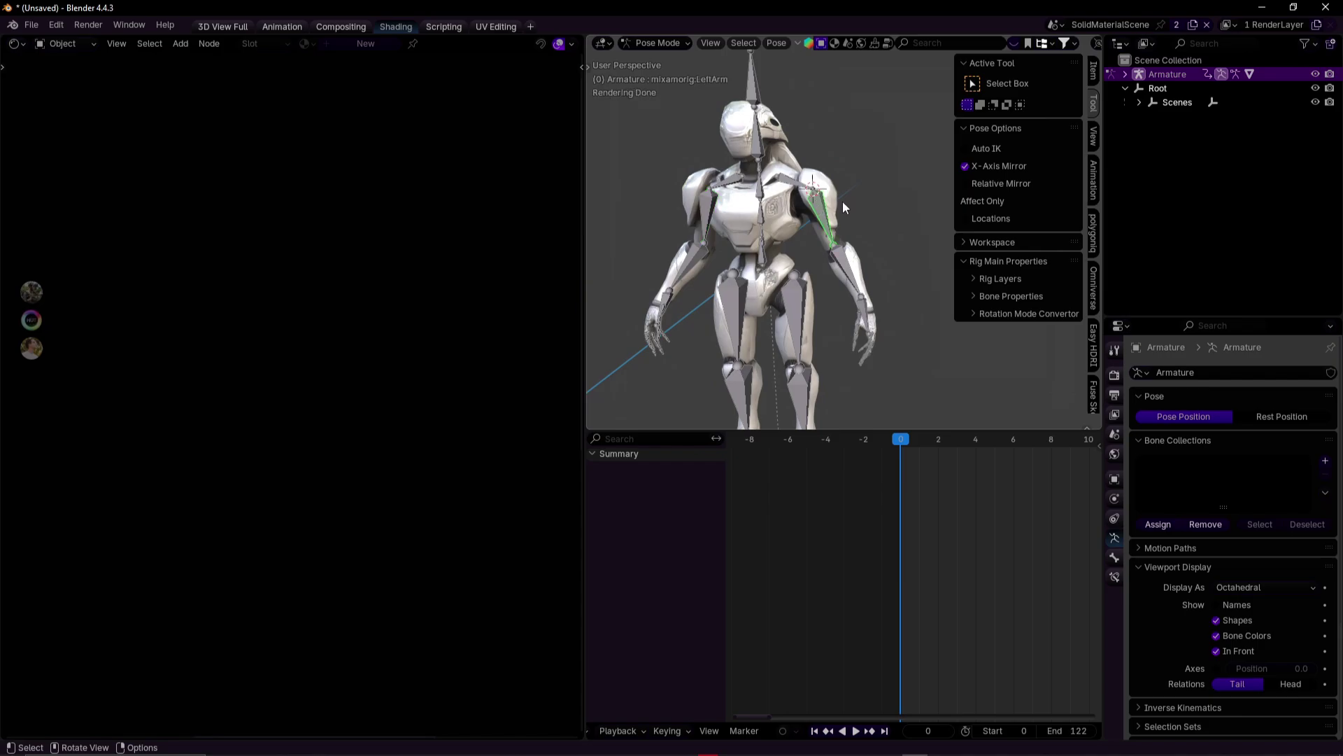
key("F2")
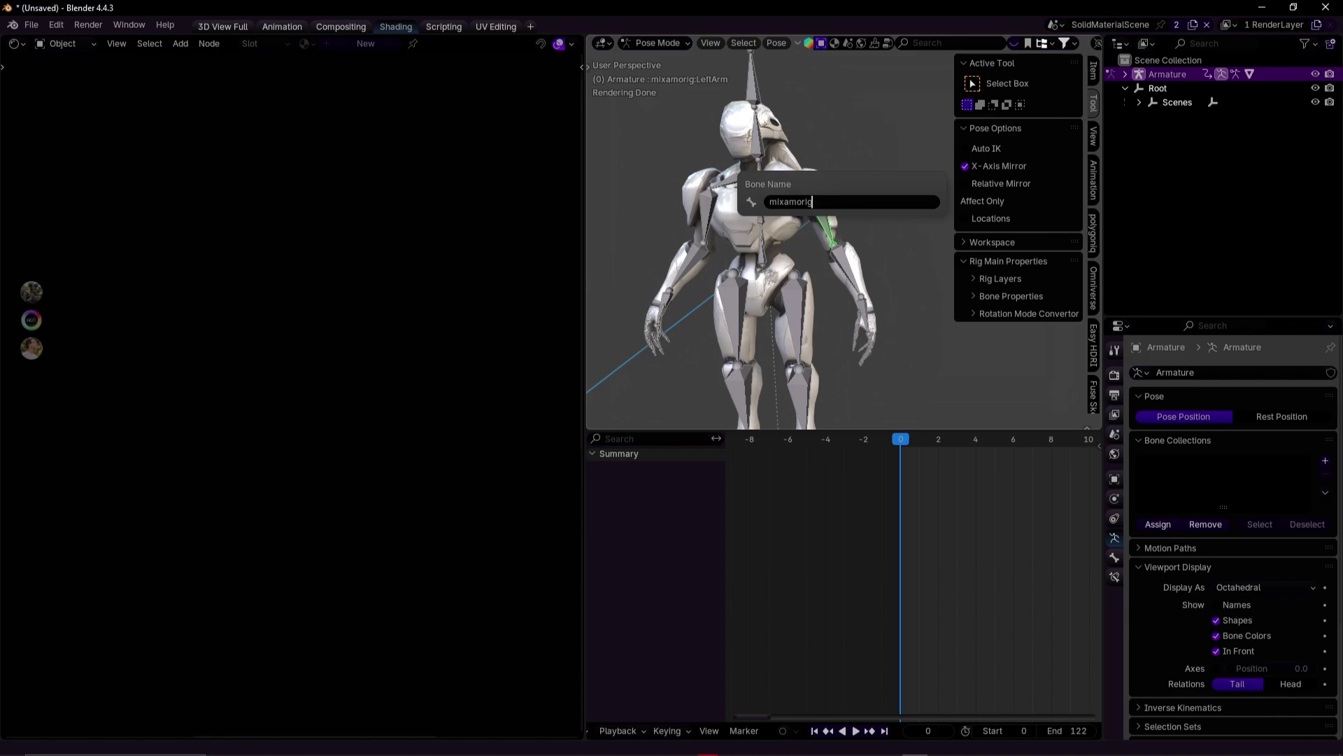
key("Return")
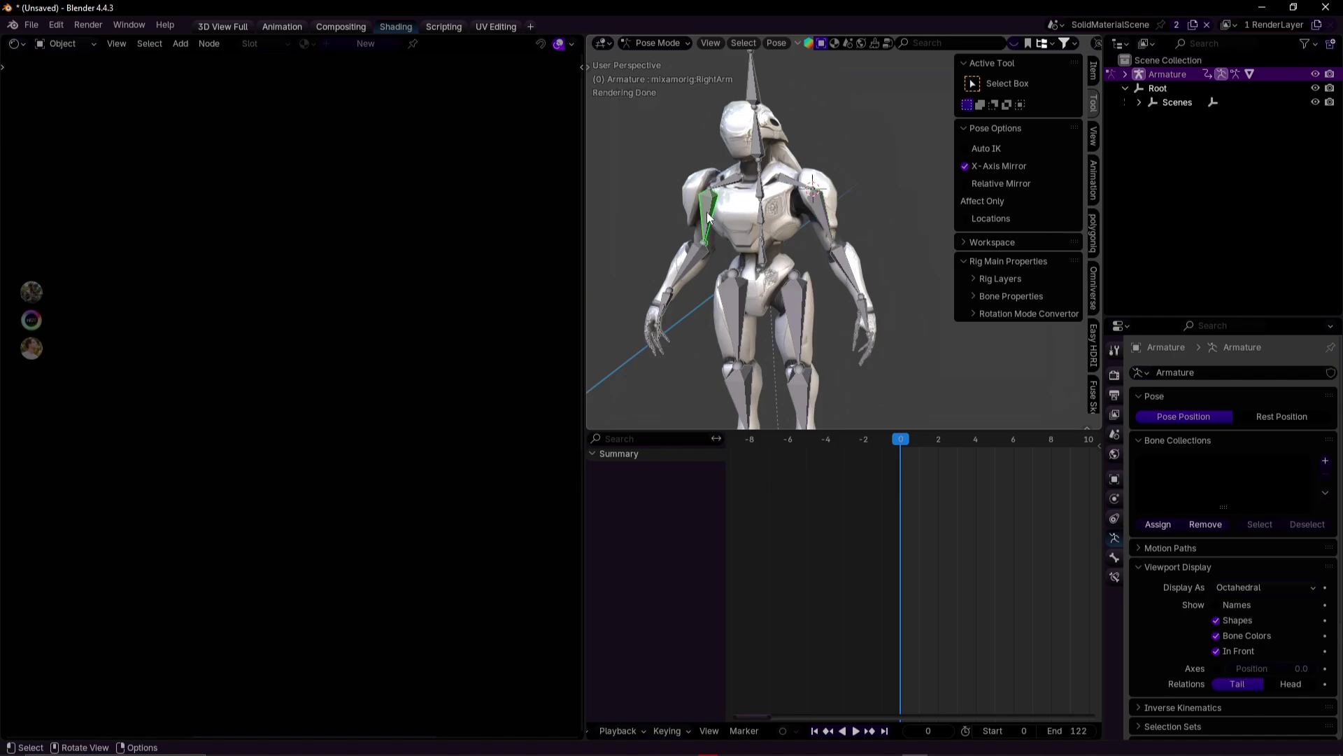
key("F2")
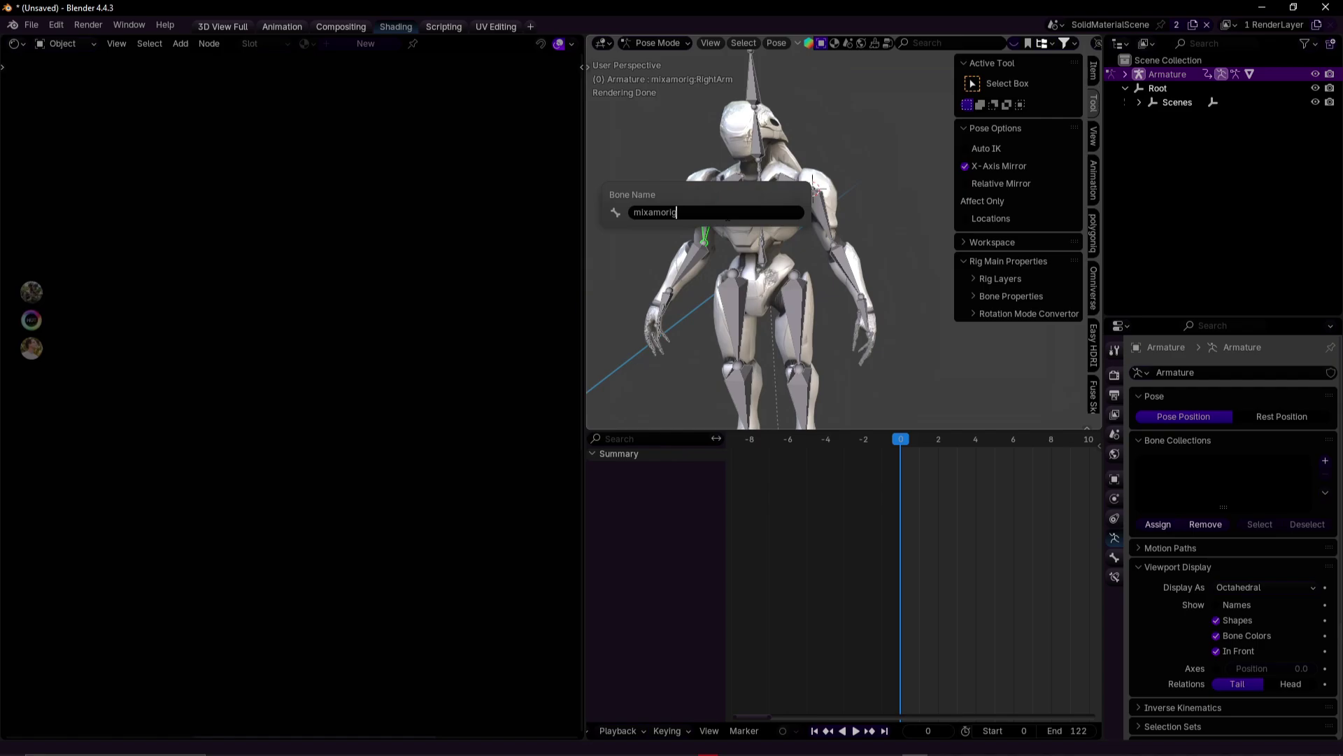
type("mixamorig.R")
key("Return")
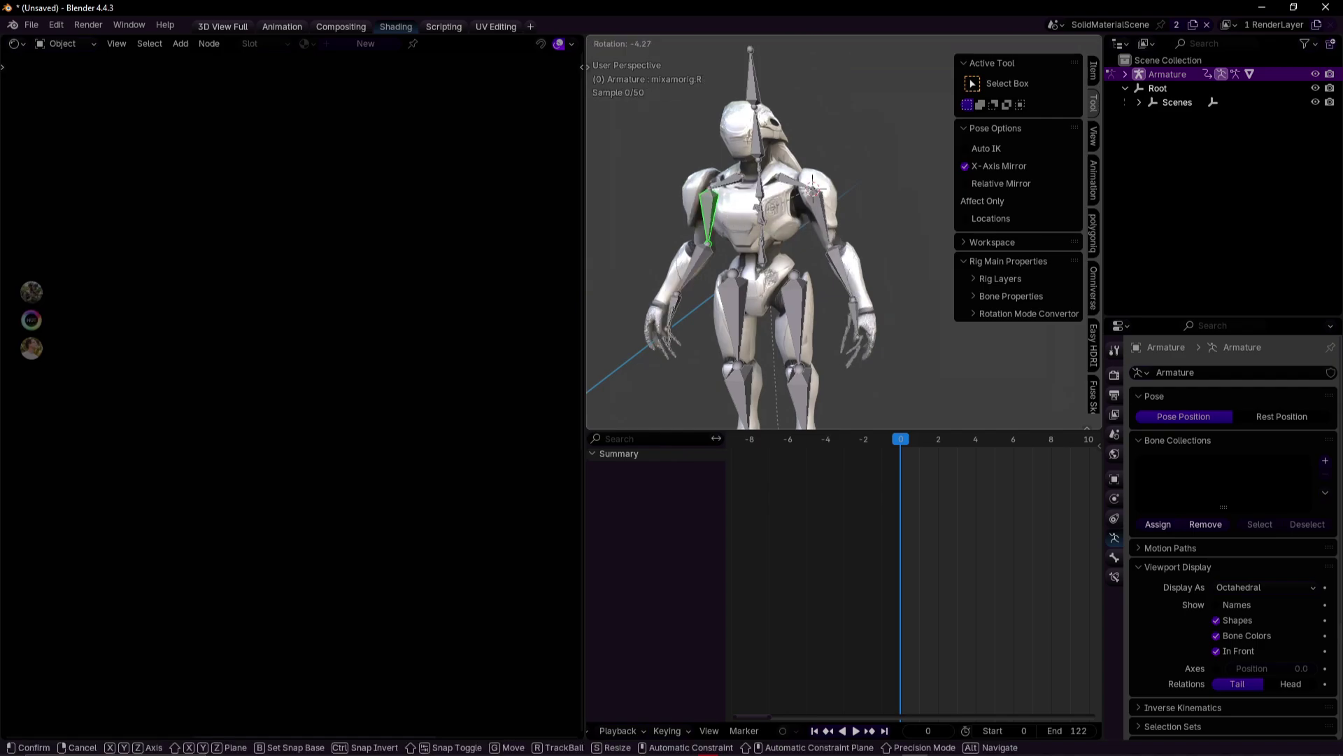
Try rotating the renamed upper arm bones to test mirrored posing.
left_click(839, 217)
middle_click_drag(841, 215, 813, 213)
scroll(813, 213, "down", 3)
left_click(816, 275)
middle_click_drag(816, 275, 855, 280)
scroll(865, 238, "up", 1)
left_click(896, 258)
key("r")
left_click(902, 278)
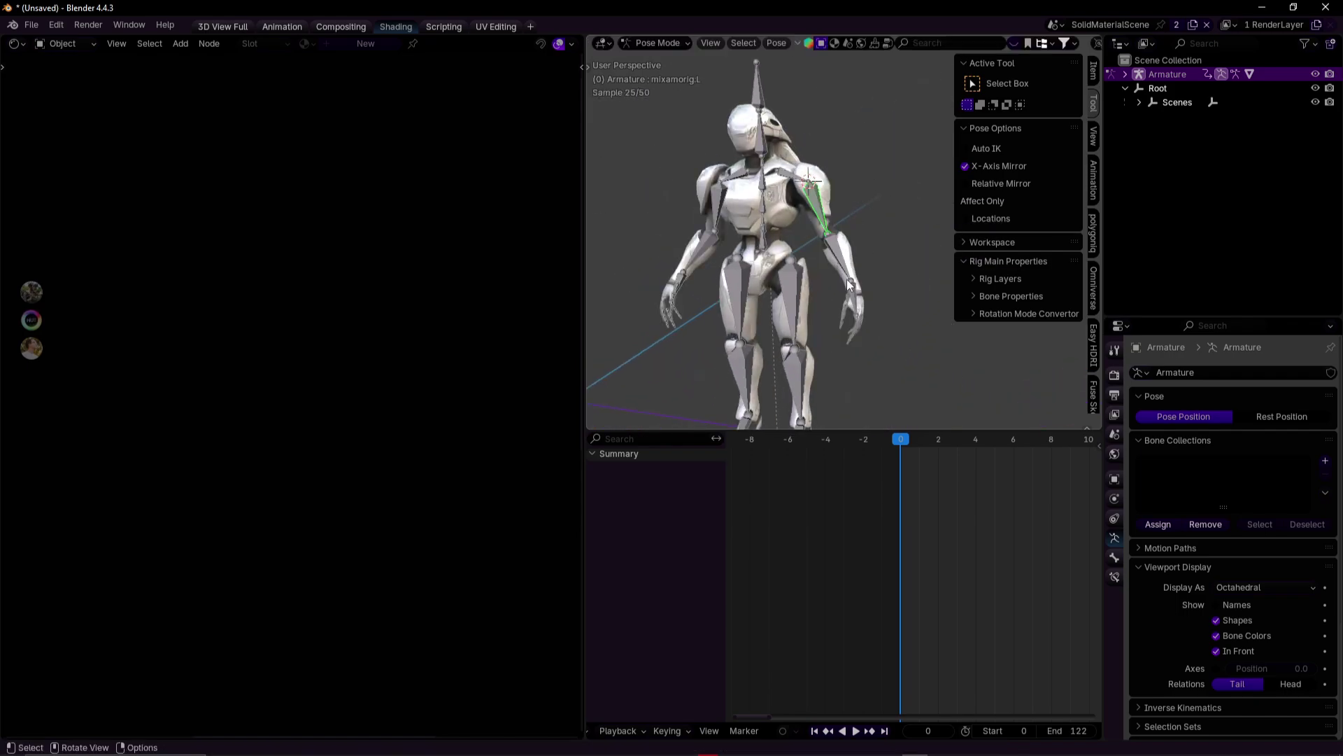
Enable Auto IK in the pose options and try moving the left forearm bone.
left_click(854, 296)
left_click(978, 150)
left_click(840, 234)
key("g")
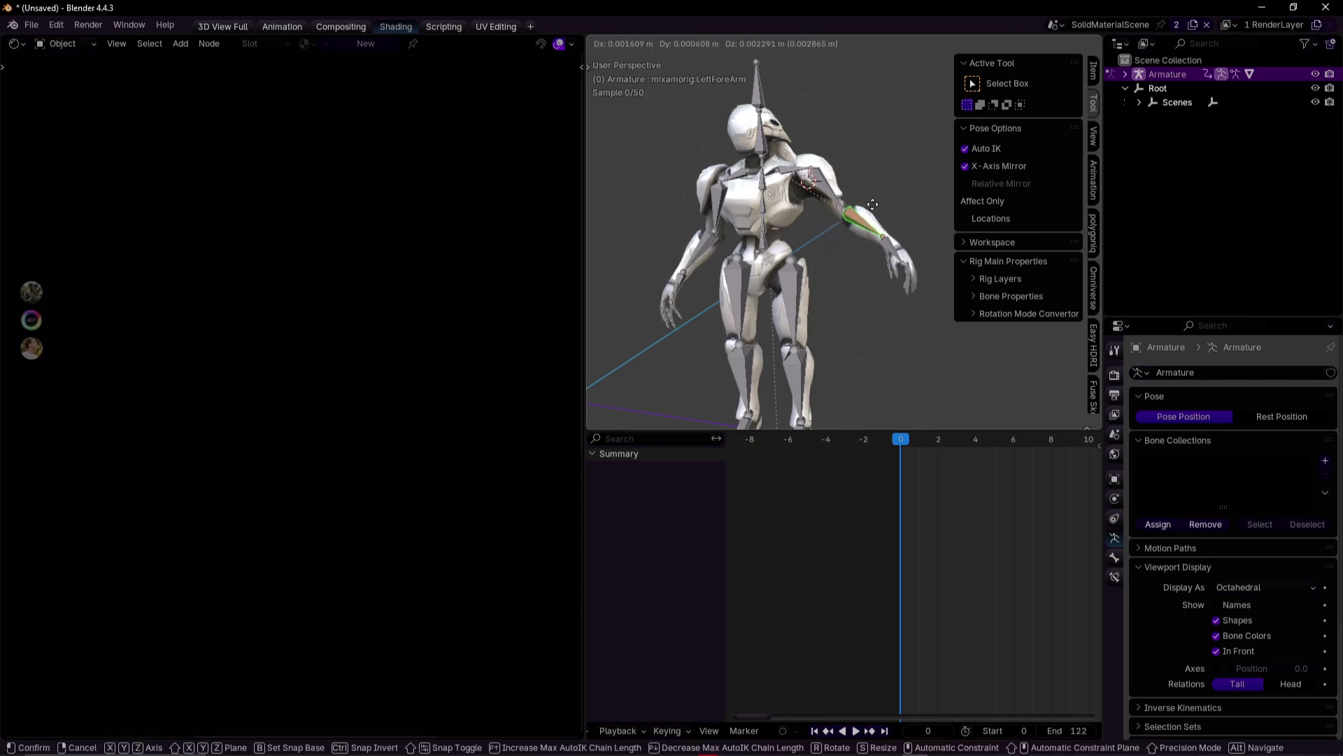
right_click(867, 225)
scroll(852, 254, "down", 1)
middle_click_drag(815, 262, 857, 263, "shift")
key("g")
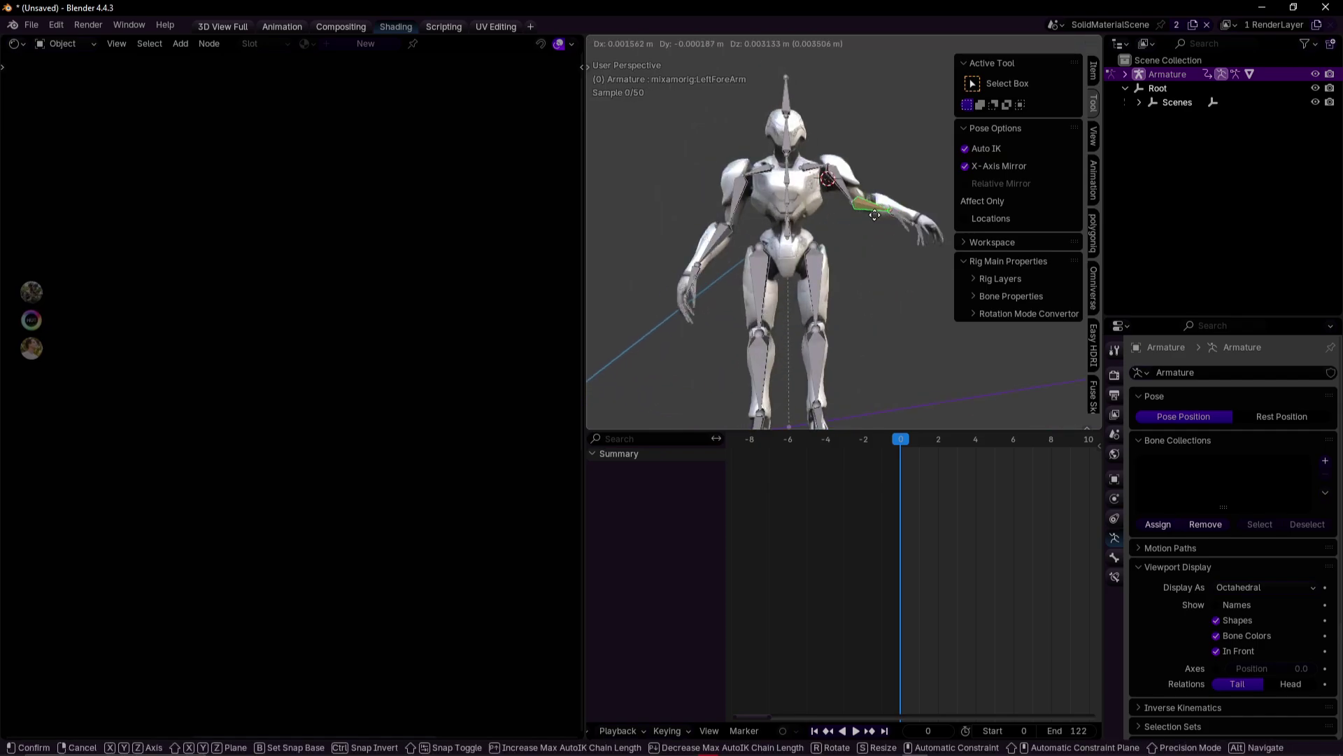
right_click(829, 362)
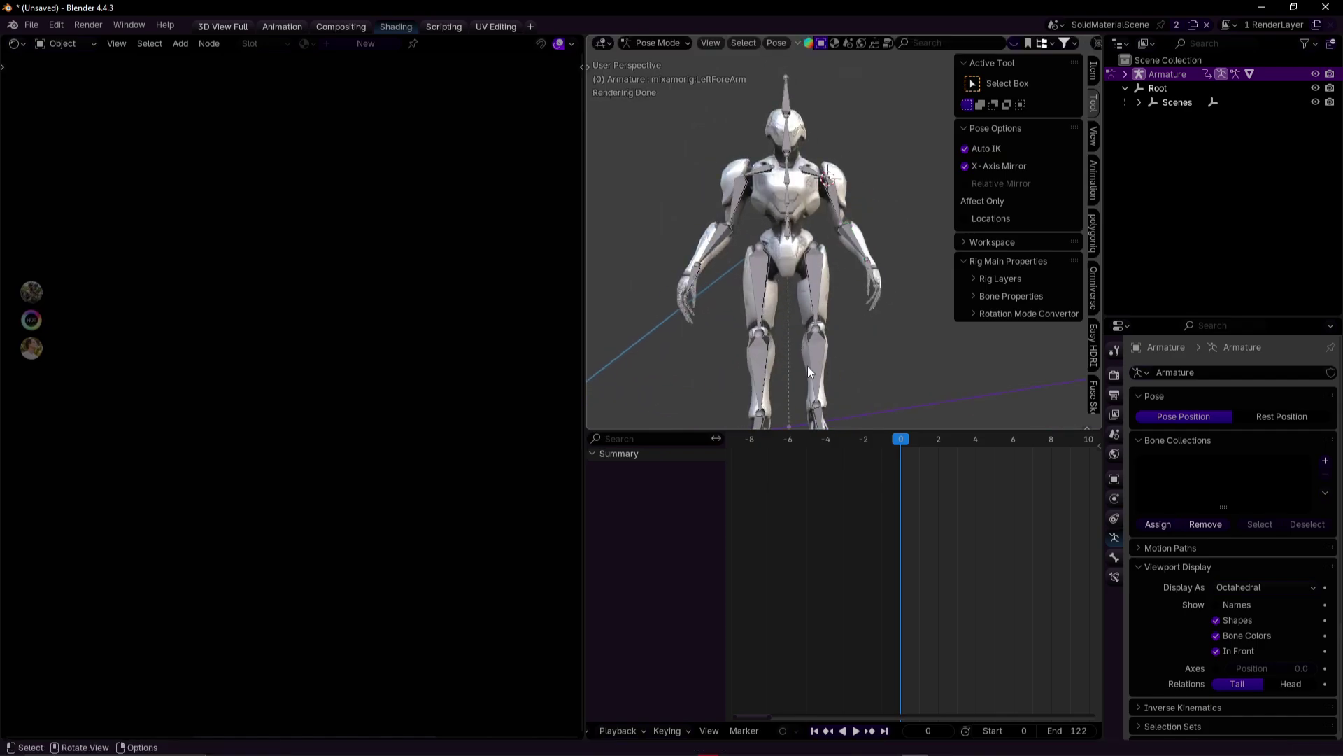
Try moving the left lower leg bone and the right hand bone with Auto IK.
left_click(807, 366)
key("g")
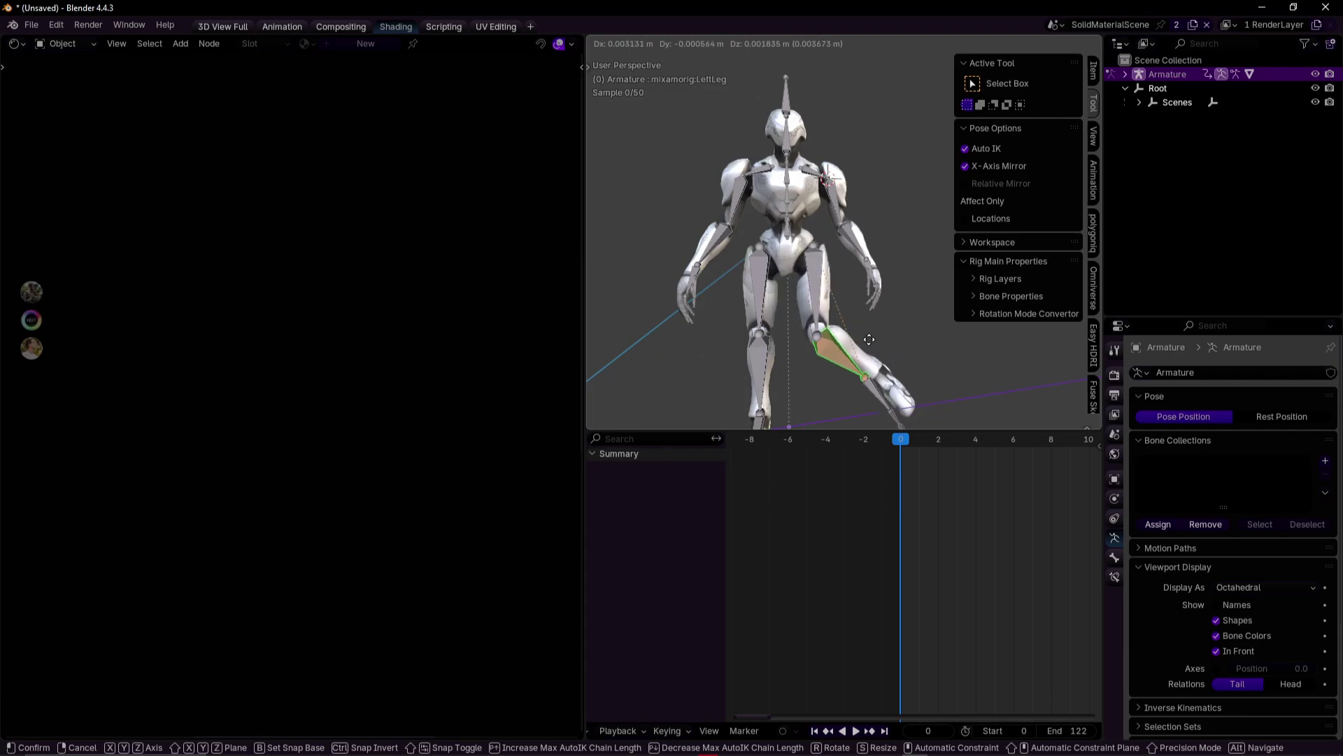
key("Escape")
left_click(697, 281)
left_click(704, 280)
key("g")
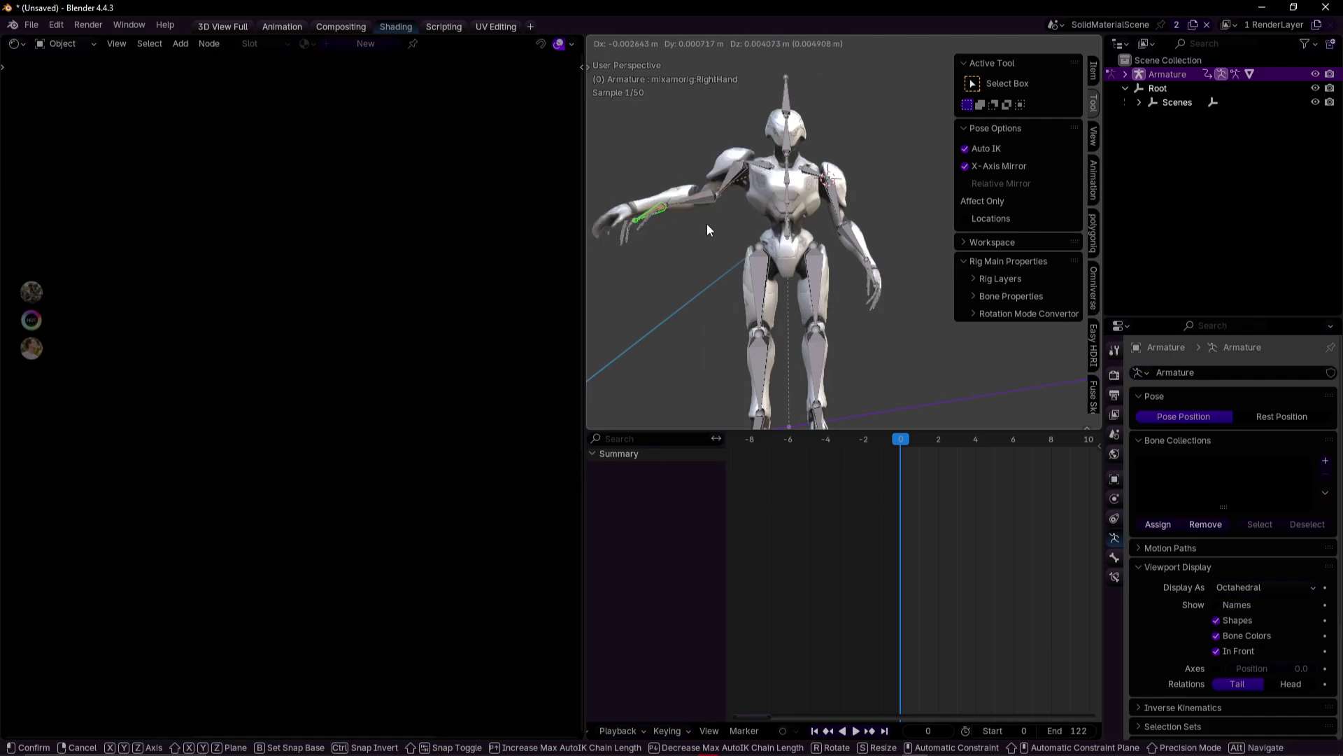
left_click(708, 230)
key("ctrl+z")
Try moving the bones around the robot's head with Auto IK.
middle_click_drag(879, 299, 864, 392)
scroll(832, 217, "up", 3)
left_click(831, 193)
key("g")
right_click(874, 199)
left_click(832, 233)
key("g")
right_click(855, 227)
Snap the 3D cursor to the head bone and try a trackball rotation of that bone.
key("shift+s")
key("2")
middle_click_drag(752, 275, 840, 224, "shift")
key("r")
key("r")
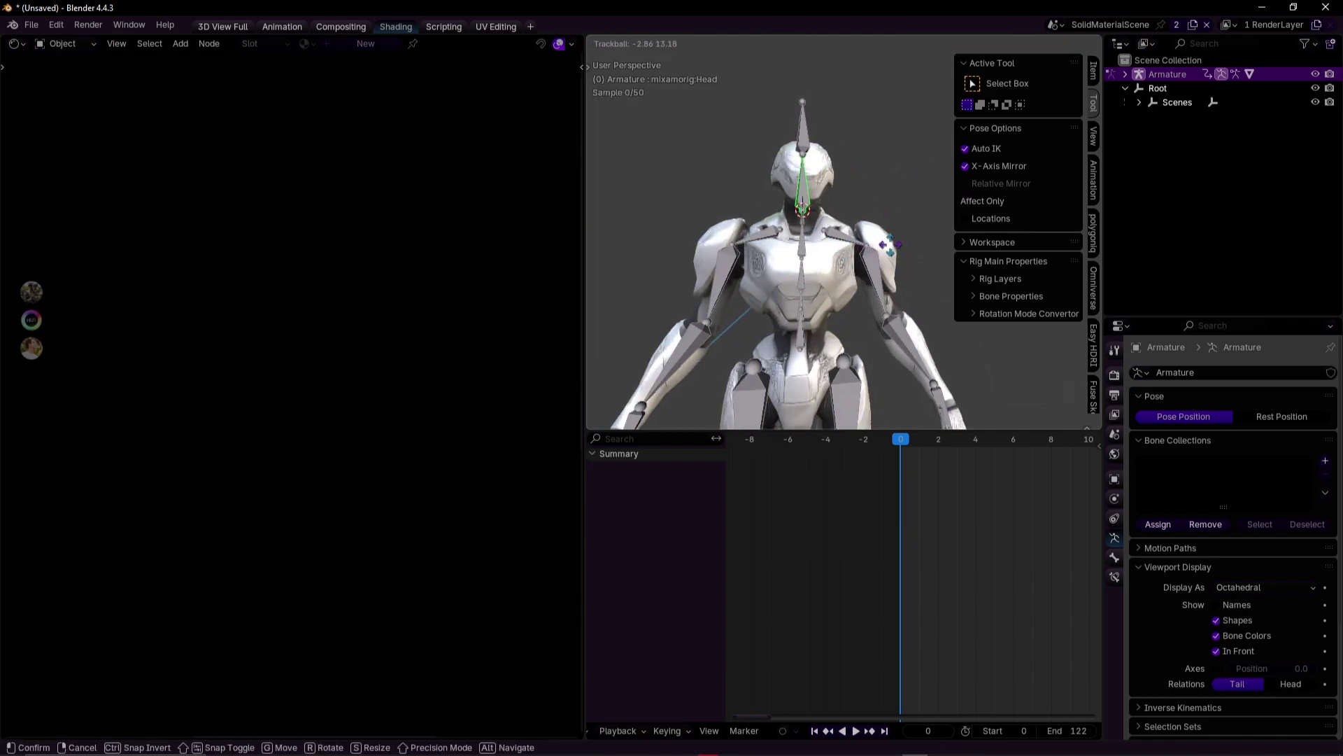
right_click(867, 240)
Rotate the left upper arm bone with mirroring on so that both arms hang closer to the body.
middle_click_drag(867, 240, 875, 280)
key("r")
left_click(876, 209)
mouse_move(876, 209)
middle_mouse_down()
mouse_move(839, 189)
mouse_move(853, 194)
mouse_move(778, 262)
mouse_move(872, 288)
mouse_move(894, 210)
middle_mouse_up()
key("r")
left_click(844, 168)
left_click(896, 207)
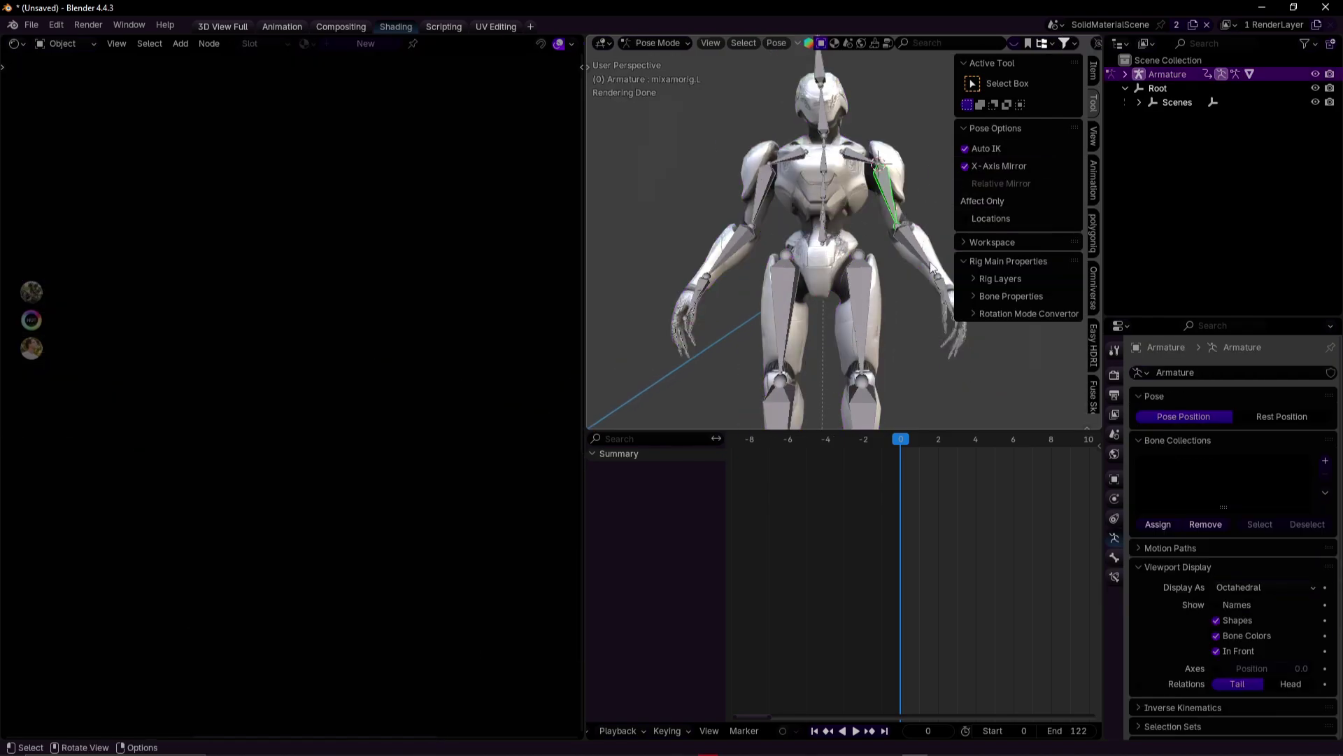
scroll(929, 267, "down", 3)
key("r")
left_click(908, 310)
mouse_move(908, 310)
middle_mouse_down()
mouse_move(762, 320)
mouse_move(884, 277)
mouse_move(926, 301)
mouse_move(865, 334)
mouse_move(985, 414)
mouse_move(901, 305)
mouse_move(909, 294)
middle_mouse_up()
Switch the armature to Object Mode, hide the sidebar, and select the robot mesh.
left_click(820, 303)
key("ctrl+Tab")
key("n")
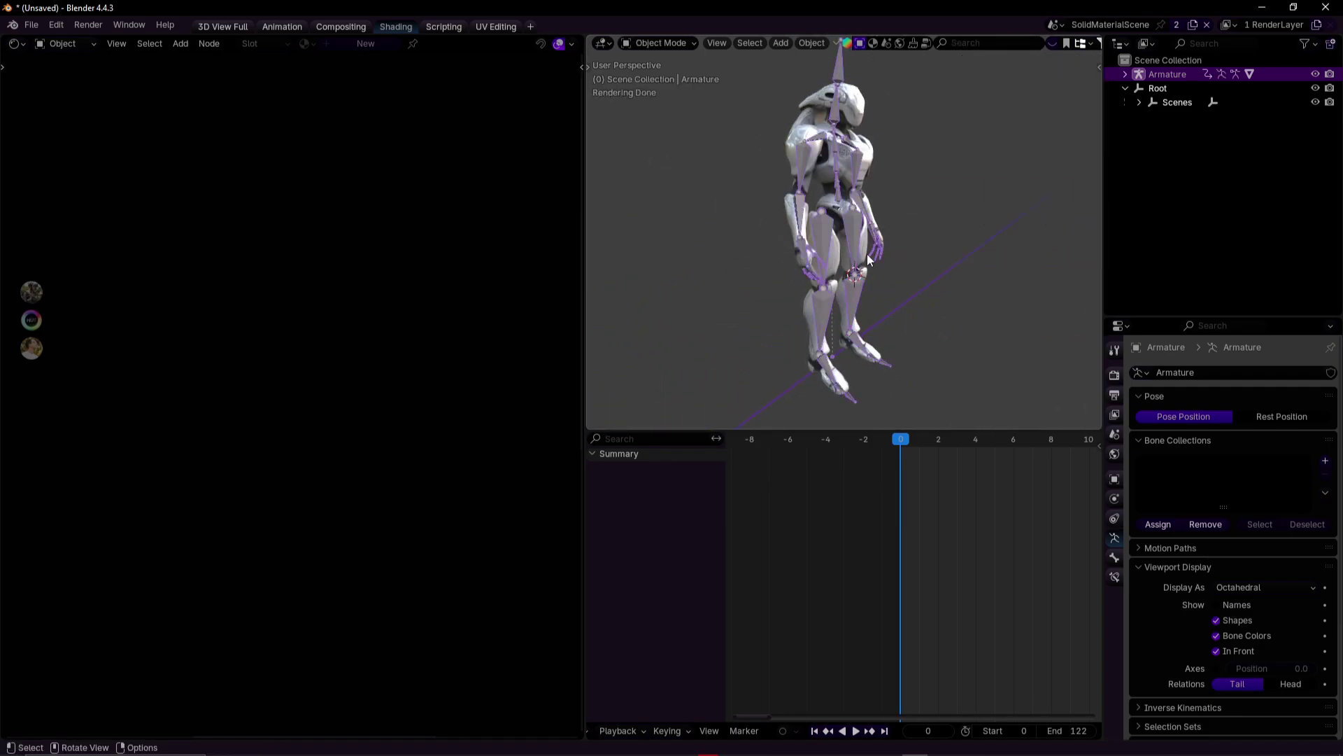
left_click(853, 275)
scroll(853, 275, "down", 3)
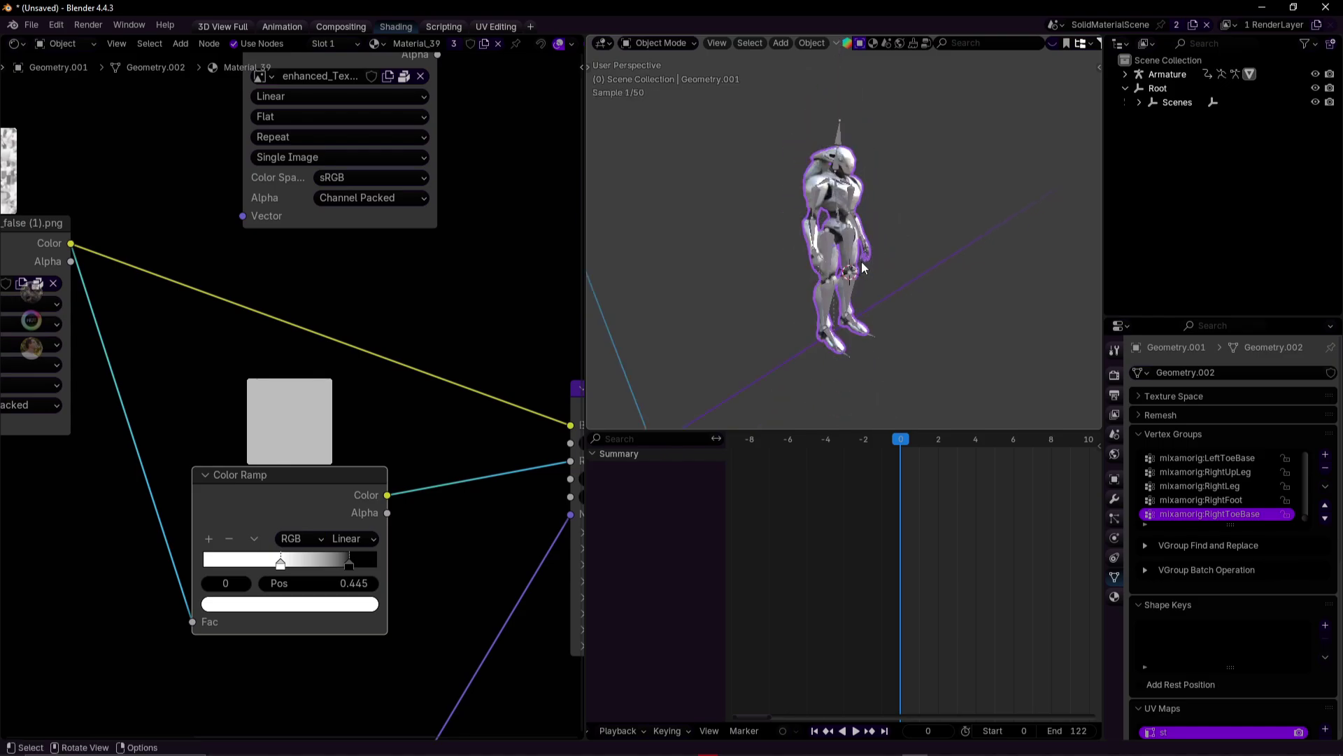
Examine the robot mesh's topology in Edit Mode and return to Object Mode.
key("Tab")
left_click(873, 213)
middle_click_drag(872, 212, 822, 136)
scroll(850, 266, "up", 2)
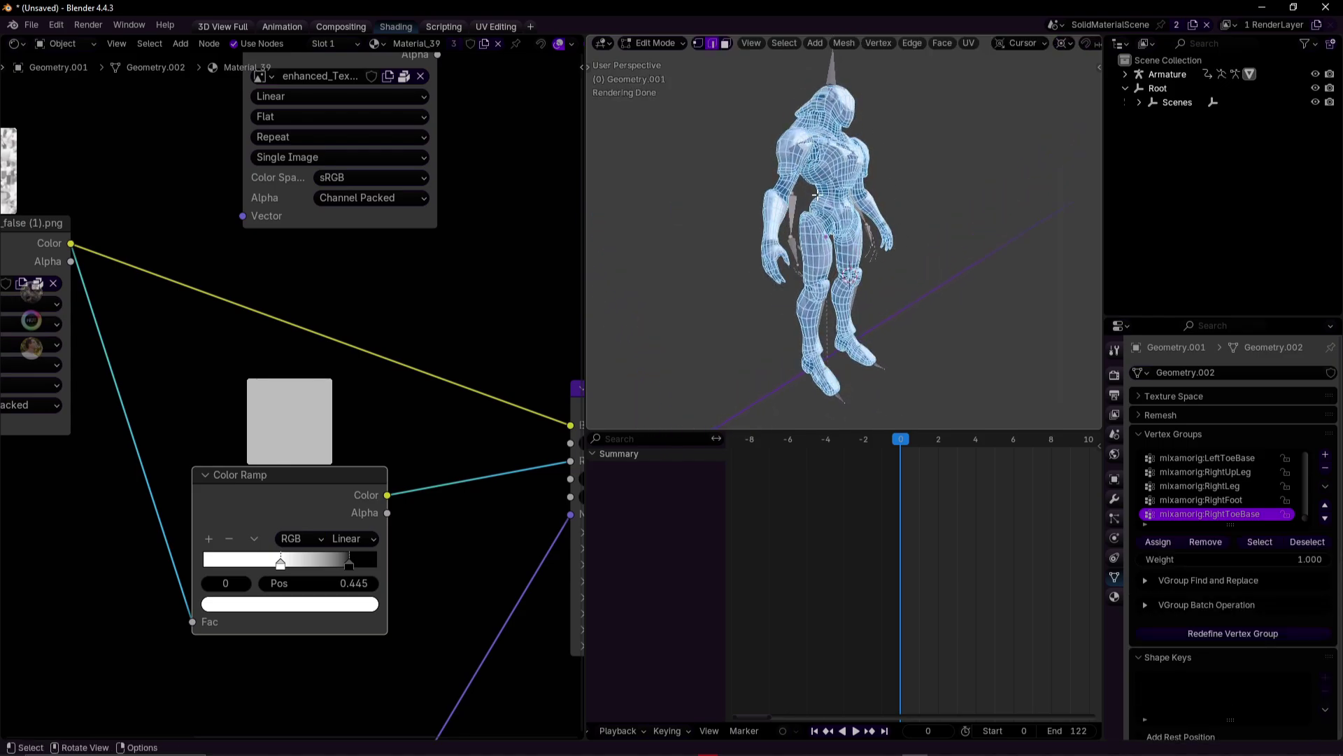
key("Tab")
Add an Array modifier to the robot mesh after its Armature modifier.
left_click(1114, 499)
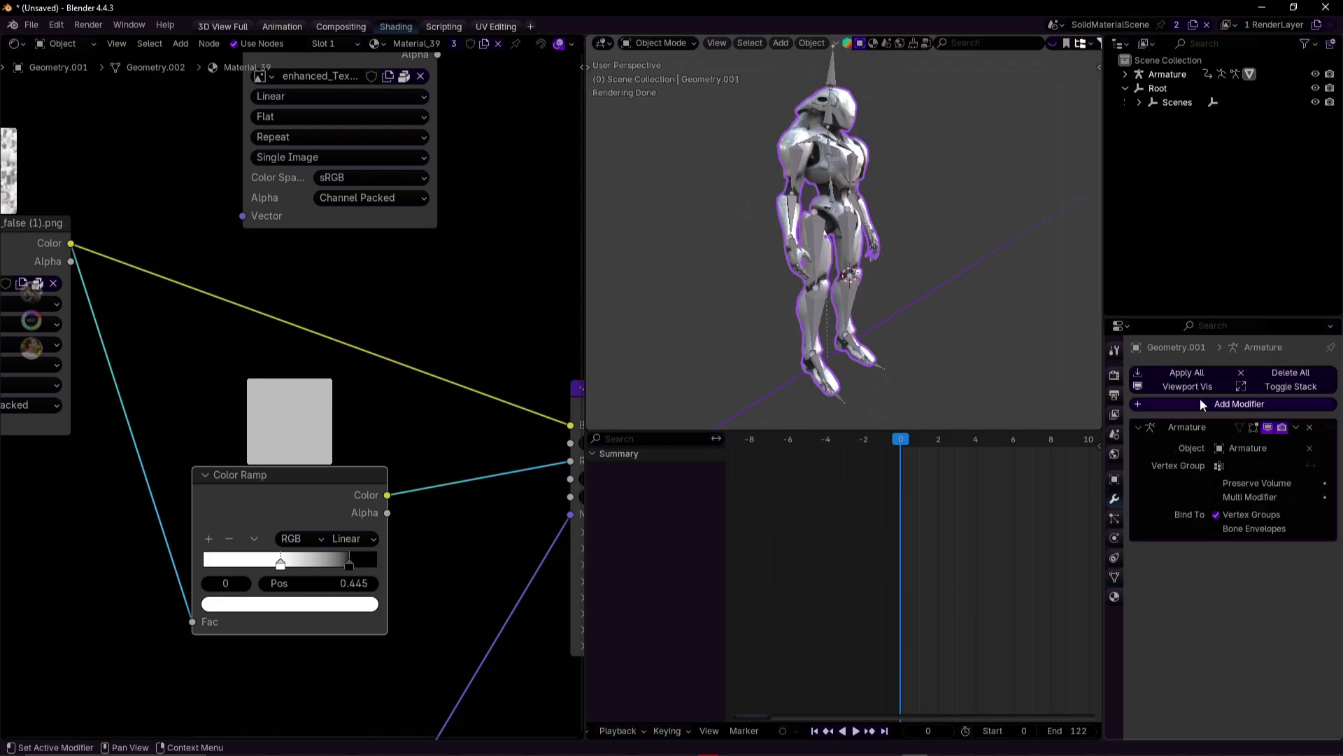
left_click(1200, 397)
type("array")
key("Return")
scroll(888, 323, "down", 3)
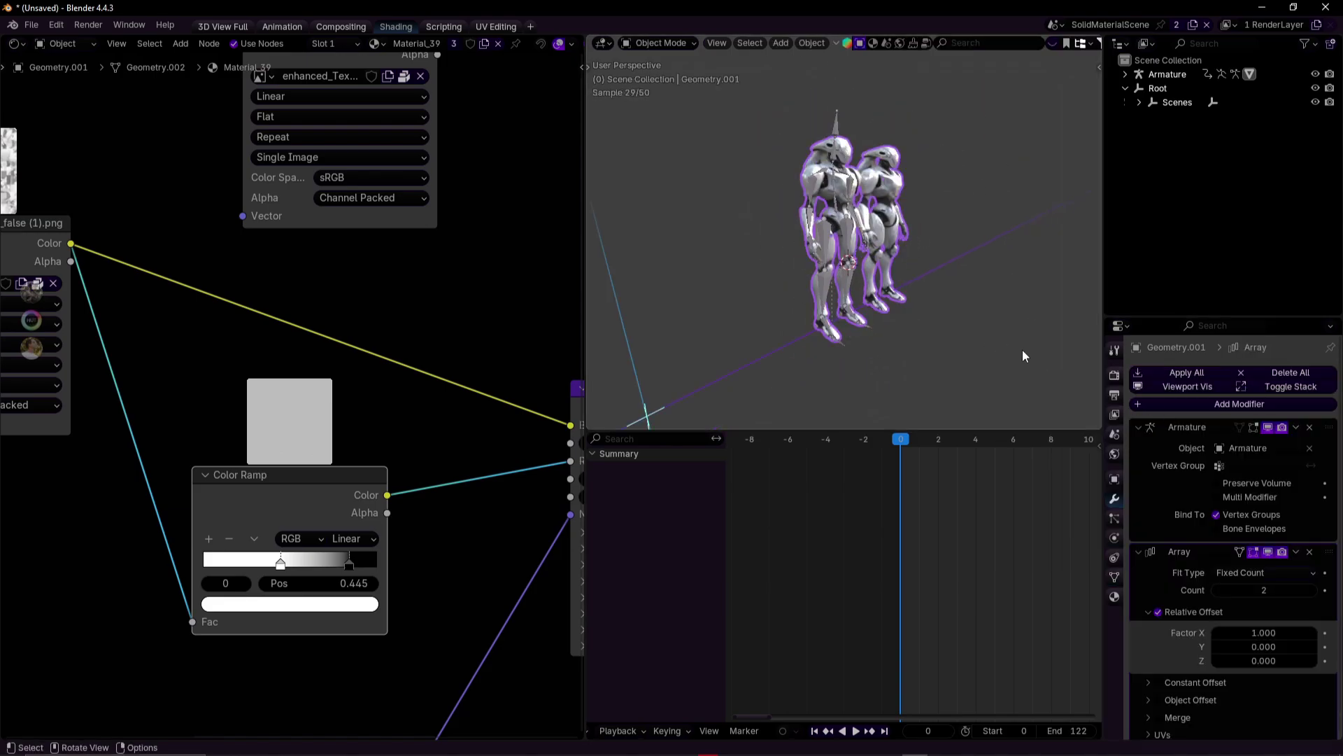
scroll(888, 323, "up", 4)
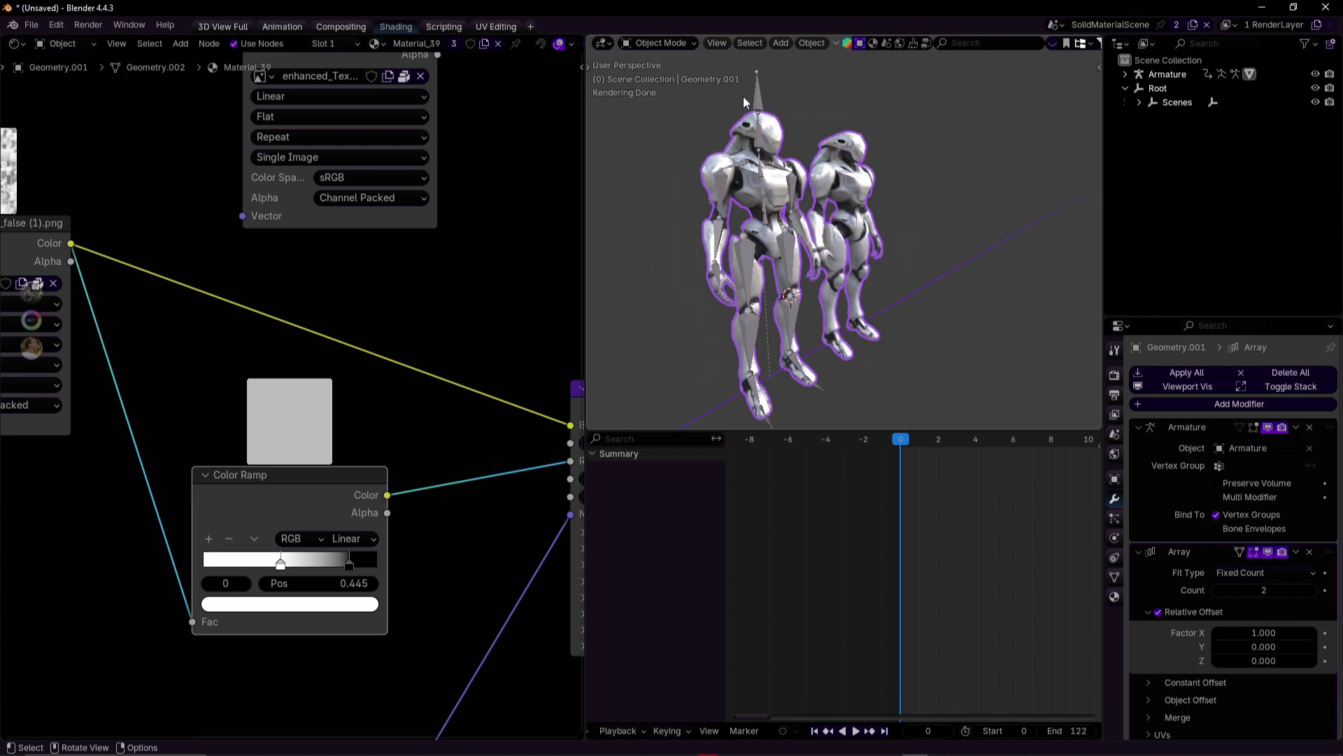
Try rotating the armature's left upper arm bone in Pose Mode with the arrayed robots.
left_click(757, 109)
key("ctrl+Tab")
key("r")
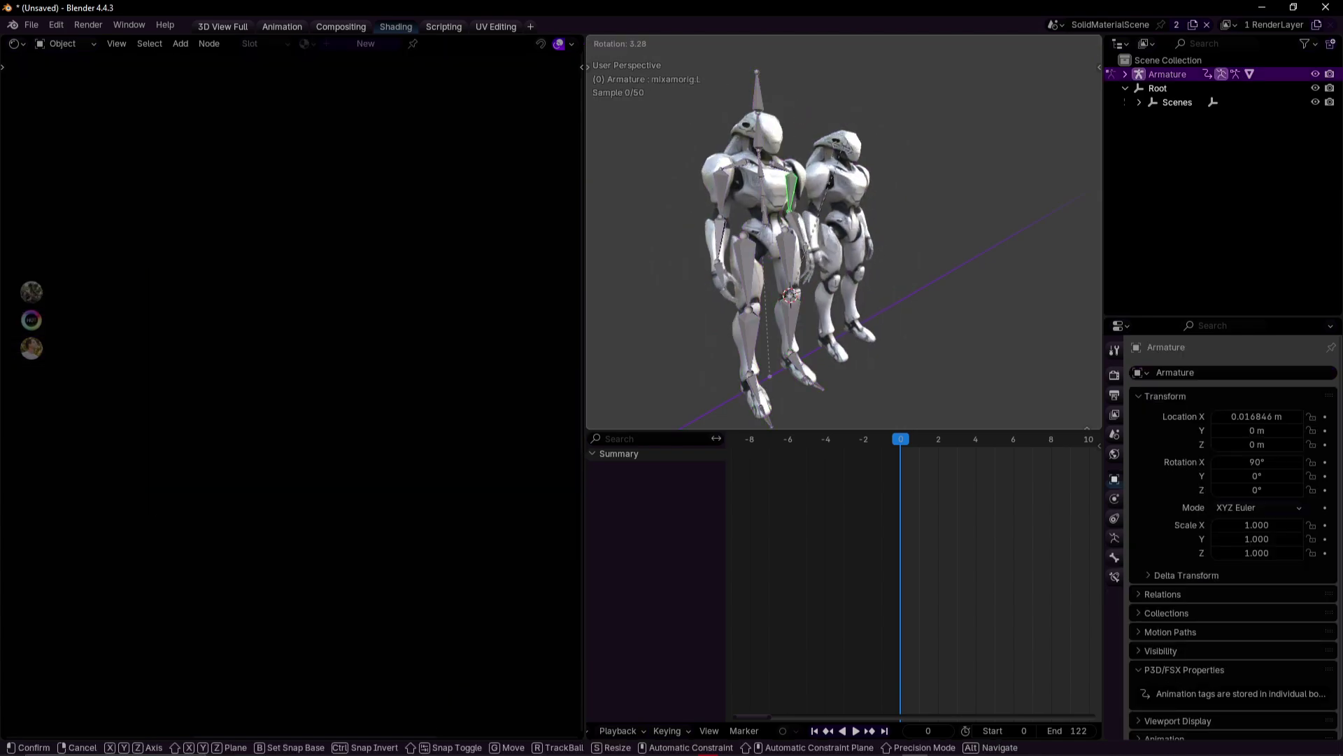
right_click(810, 267)
key("ctrl+Tab")
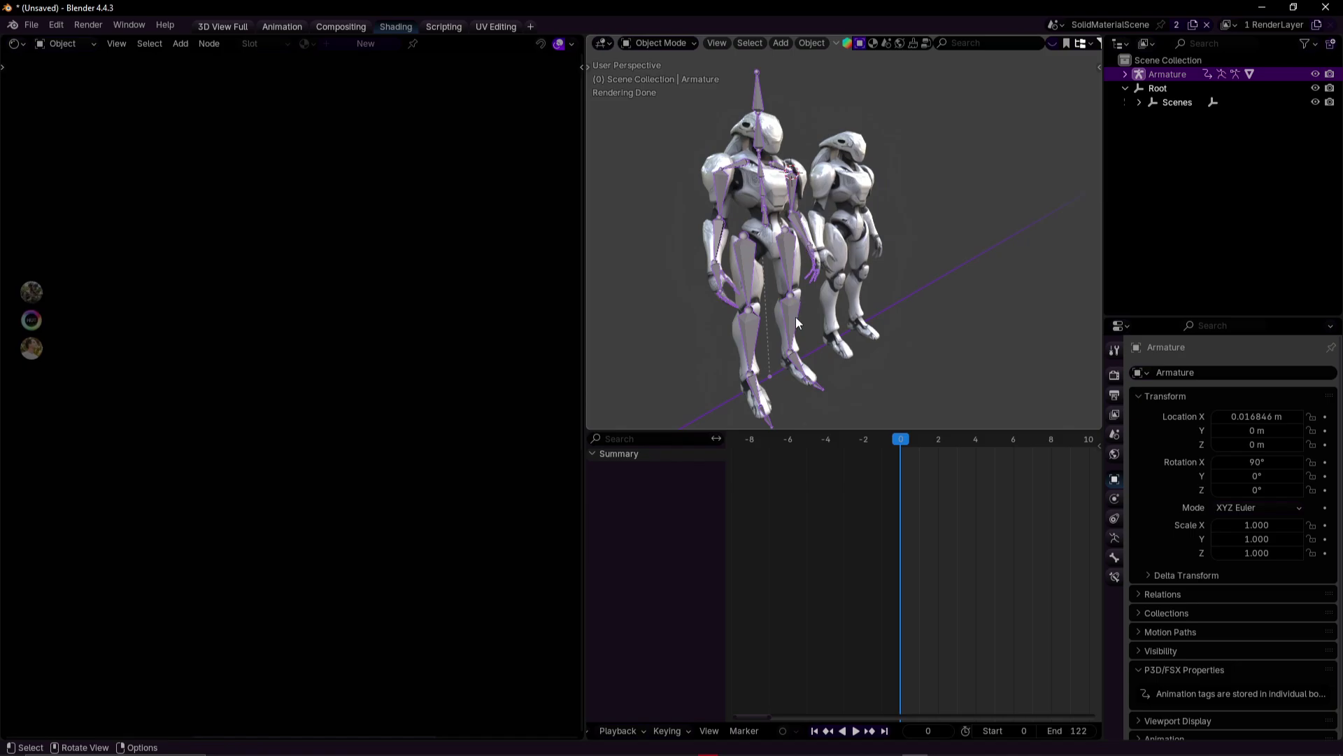
Select the robot mesh and set the Array modifier's count to 14.
left_click(774, 330)
scroll(1275, 521, "down", 1)
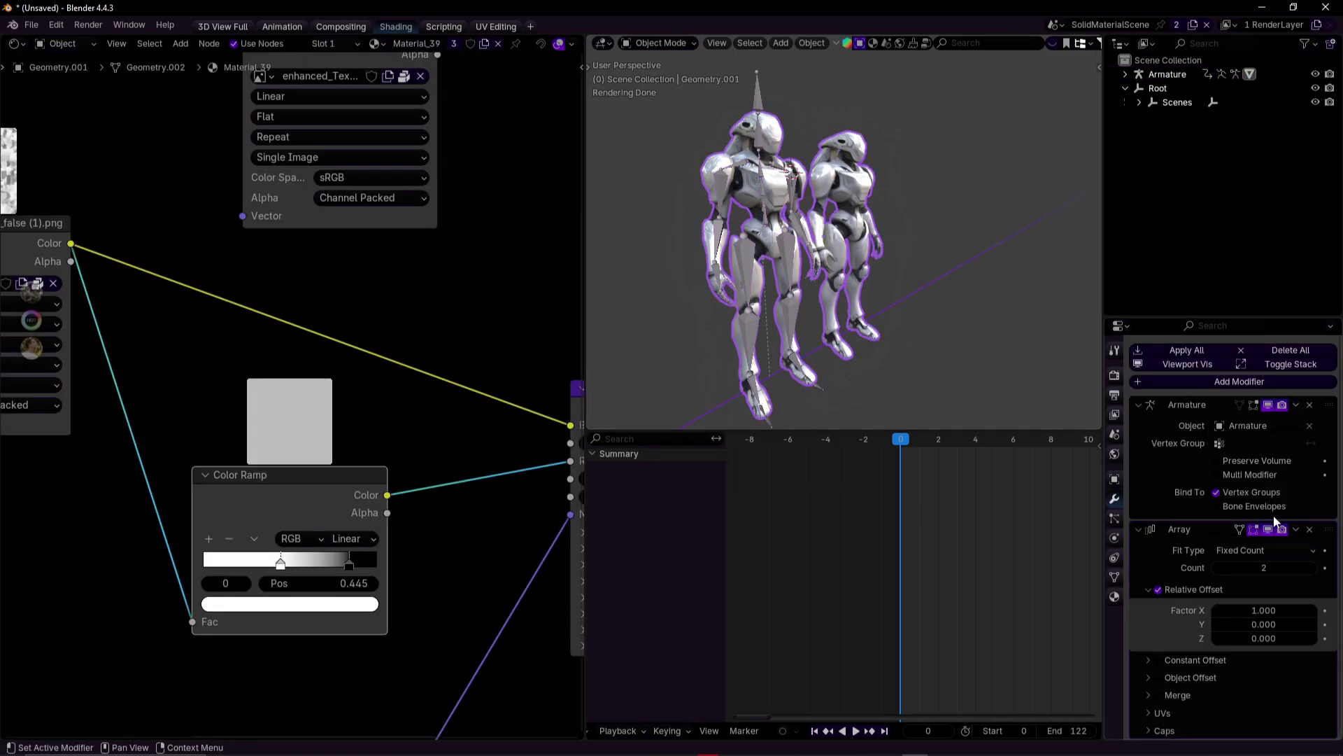
left_click(1312, 570)
left_click(1312, 570)
left_click(1312, 570)
left_click(1312, 570)
left_click(1312, 570)
left_click(1311, 570)
left_click(1312, 570)
left_click(1311, 570)
middle_click_drag(862, 367, 1001, 262)
left_click(962, 345)
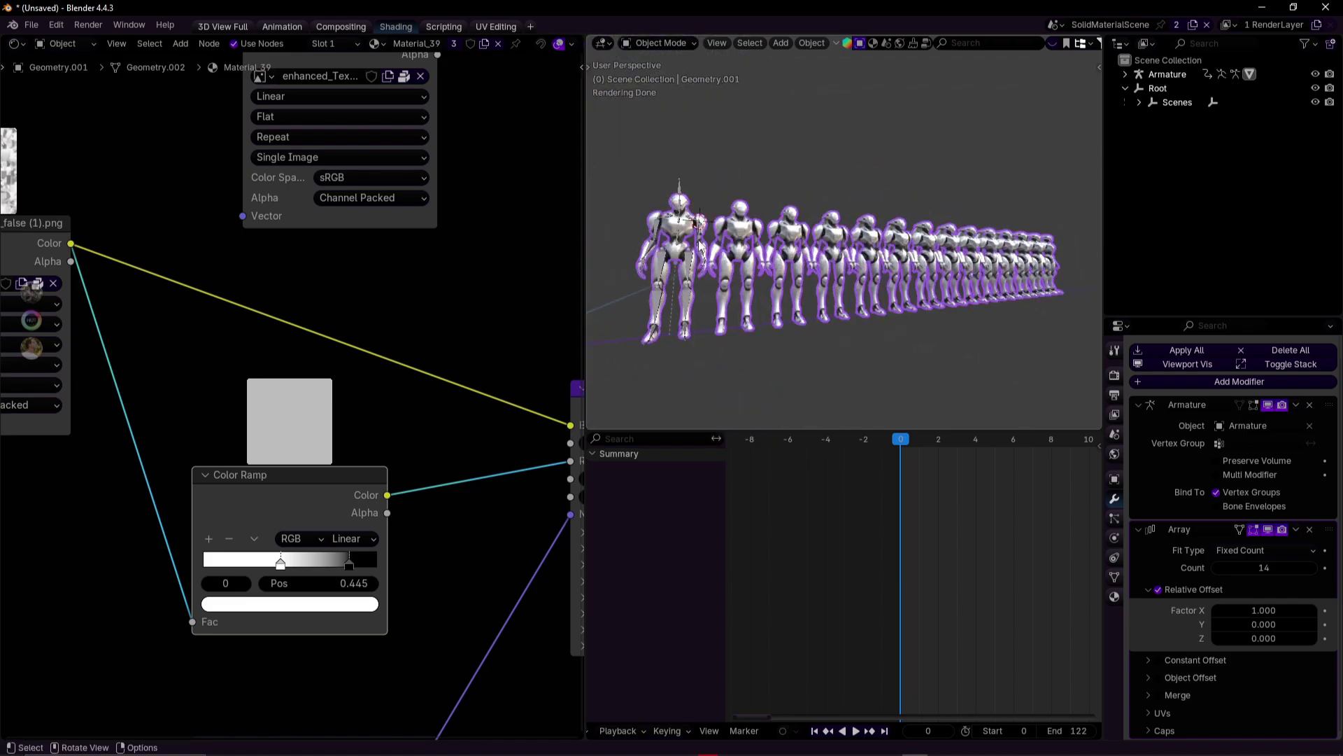
Set the robot material's Metallic value to 1.000 in the Principled BSDF and hide the viewport overlays.
middle_click_drag(502, 251, 274, 296)
left_click_drag(493, 486, 581, 487)
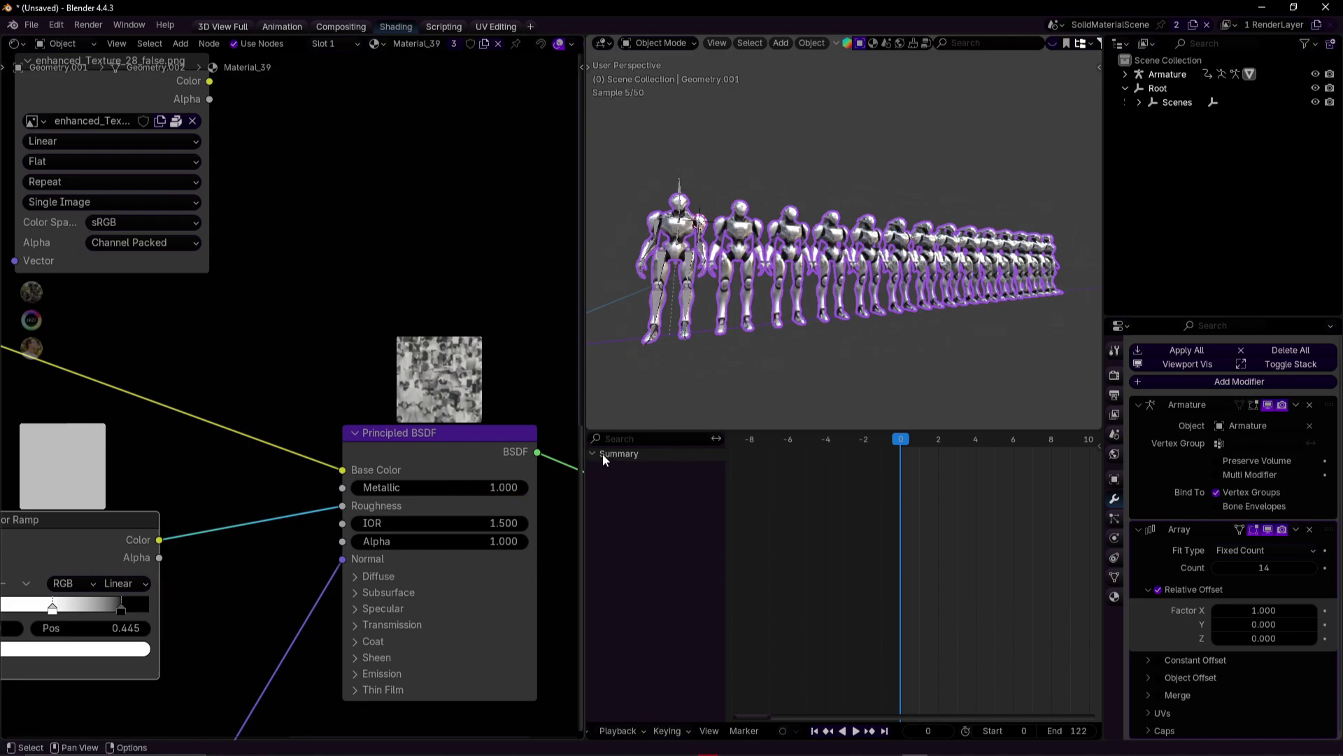
scroll(1068, 47, "down", 8)
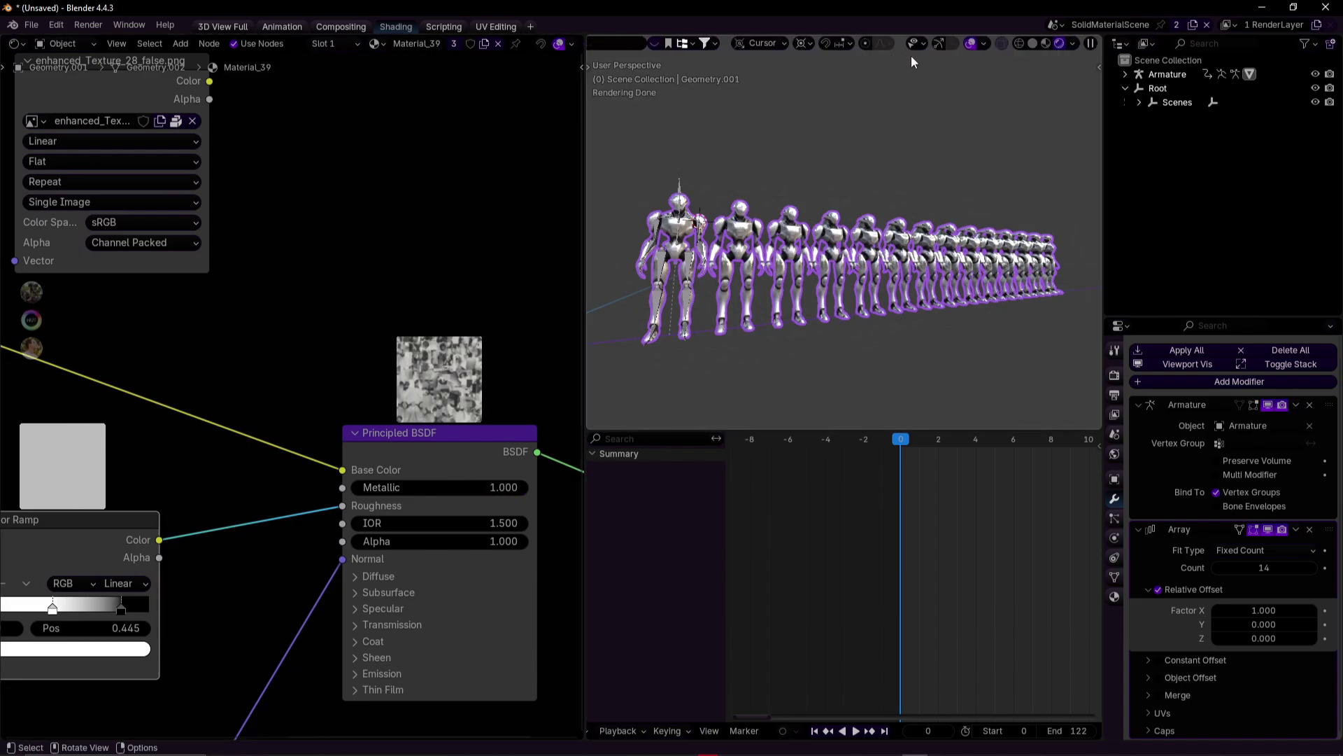
left_click(971, 43)
middle_click_drag(728, 249, 798, 249)
Examine the row of arrayed robots up close and from afar with walk navigation.
key("shift+grave")
key("w")
key("Escape")
key("shift+grave")
scroll(843, 232, "down", 20)
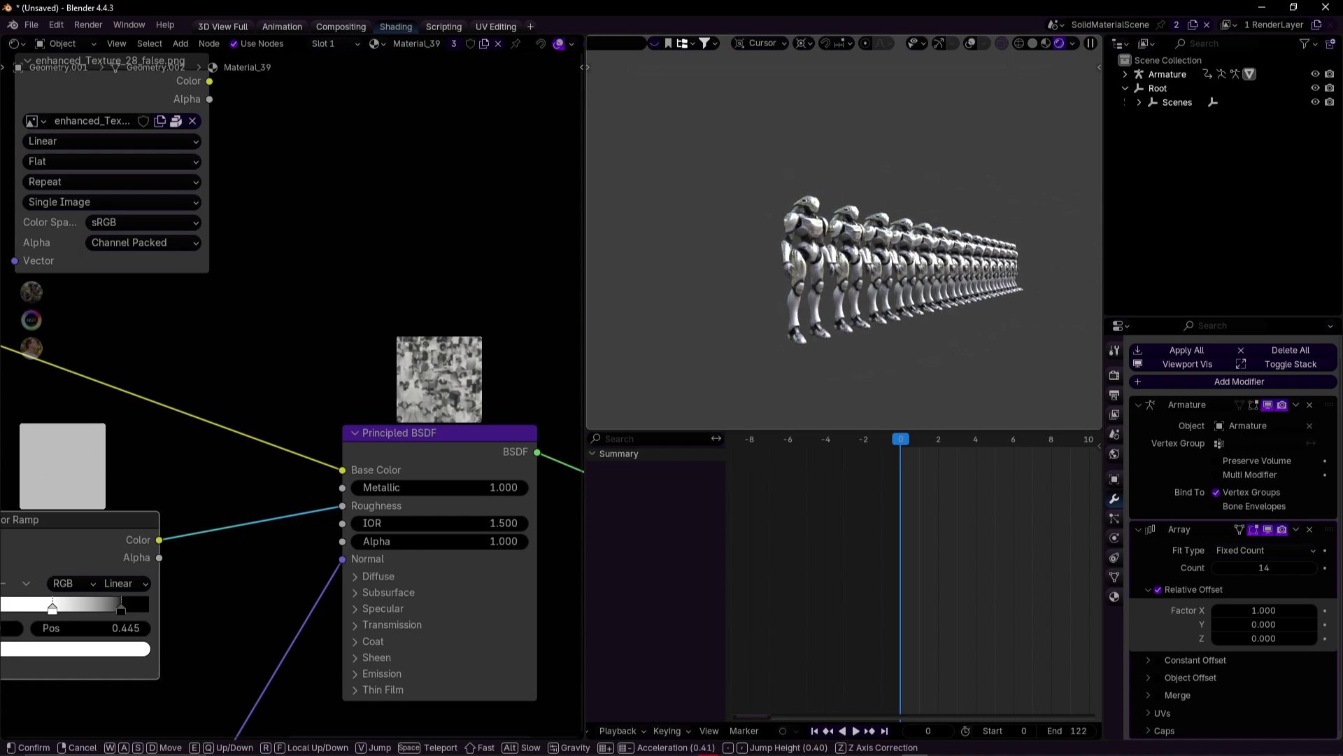
key("w")
scroll(844, 231, "down", 1)
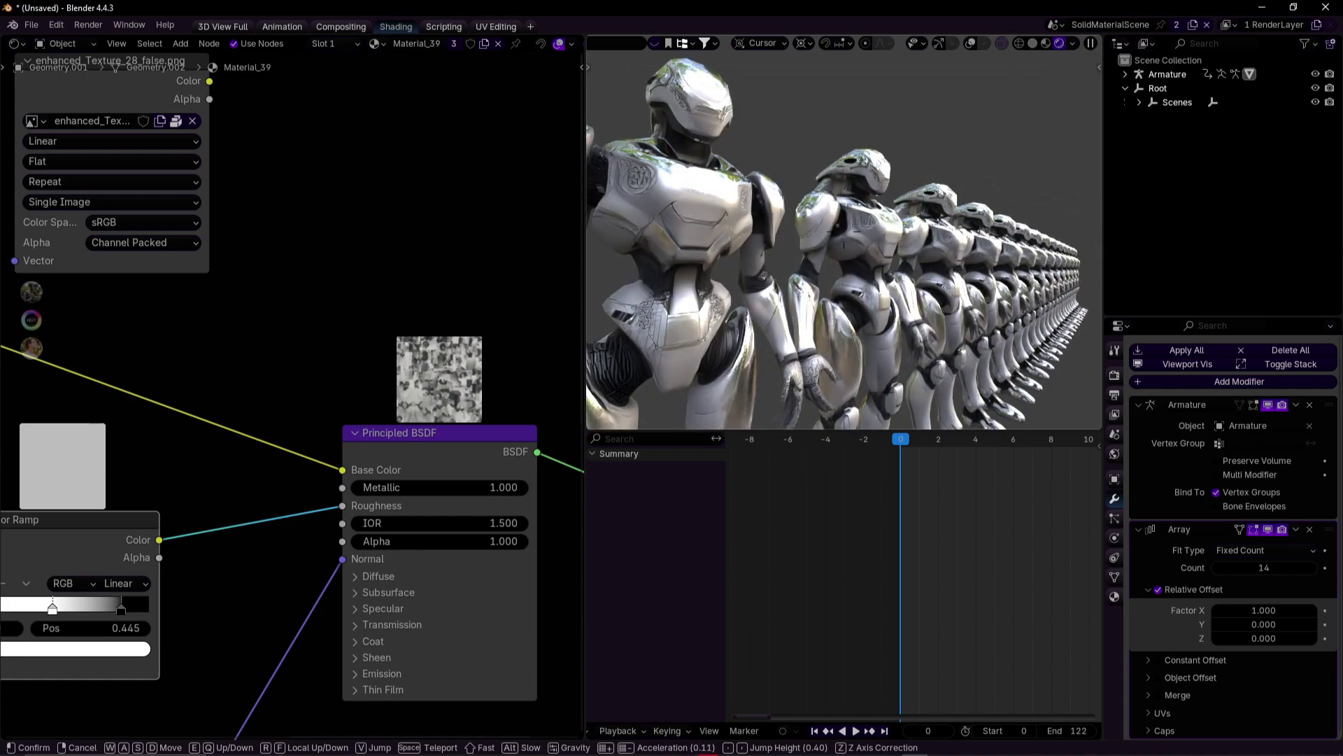
scroll(843, 232, "down", 10)
key("d")
key("s")
key("w")
key("s")
key("w")
left_click(844, 232)
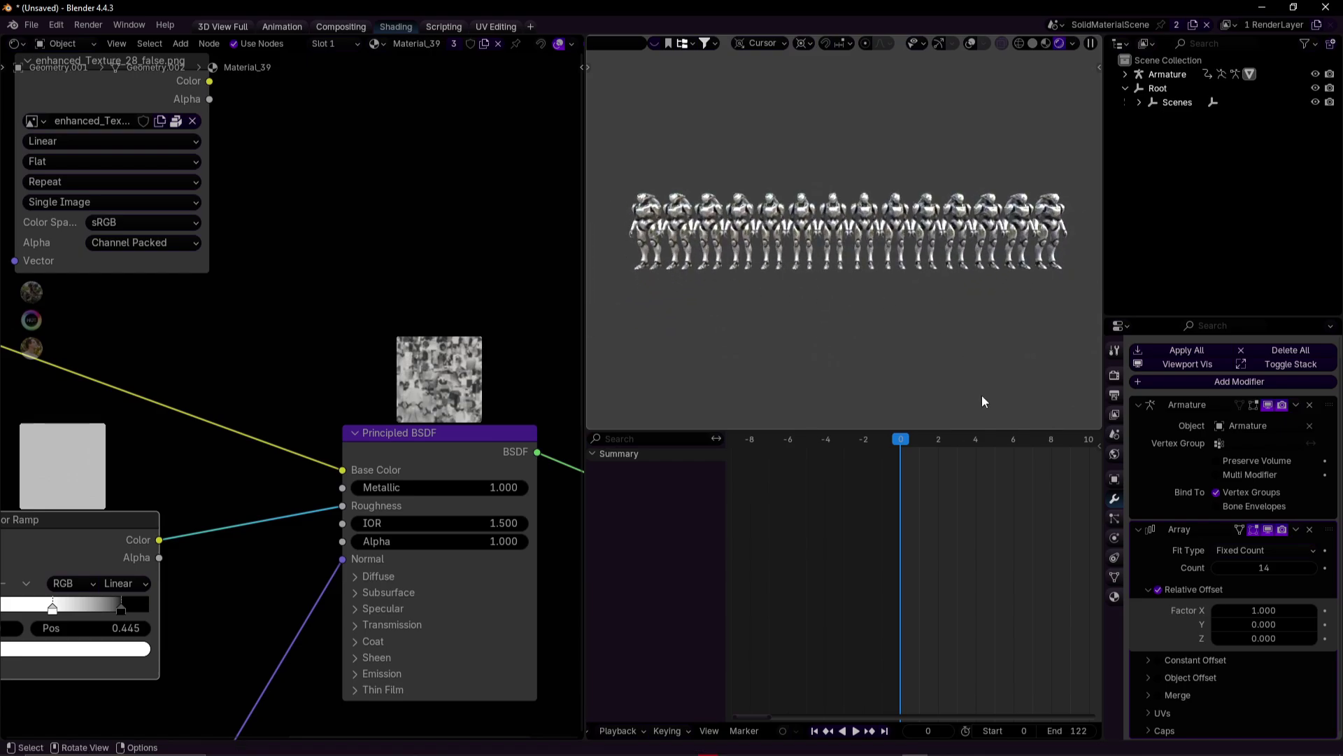
scroll(1282, 410, "up", 1)
left_click(1297, 425)
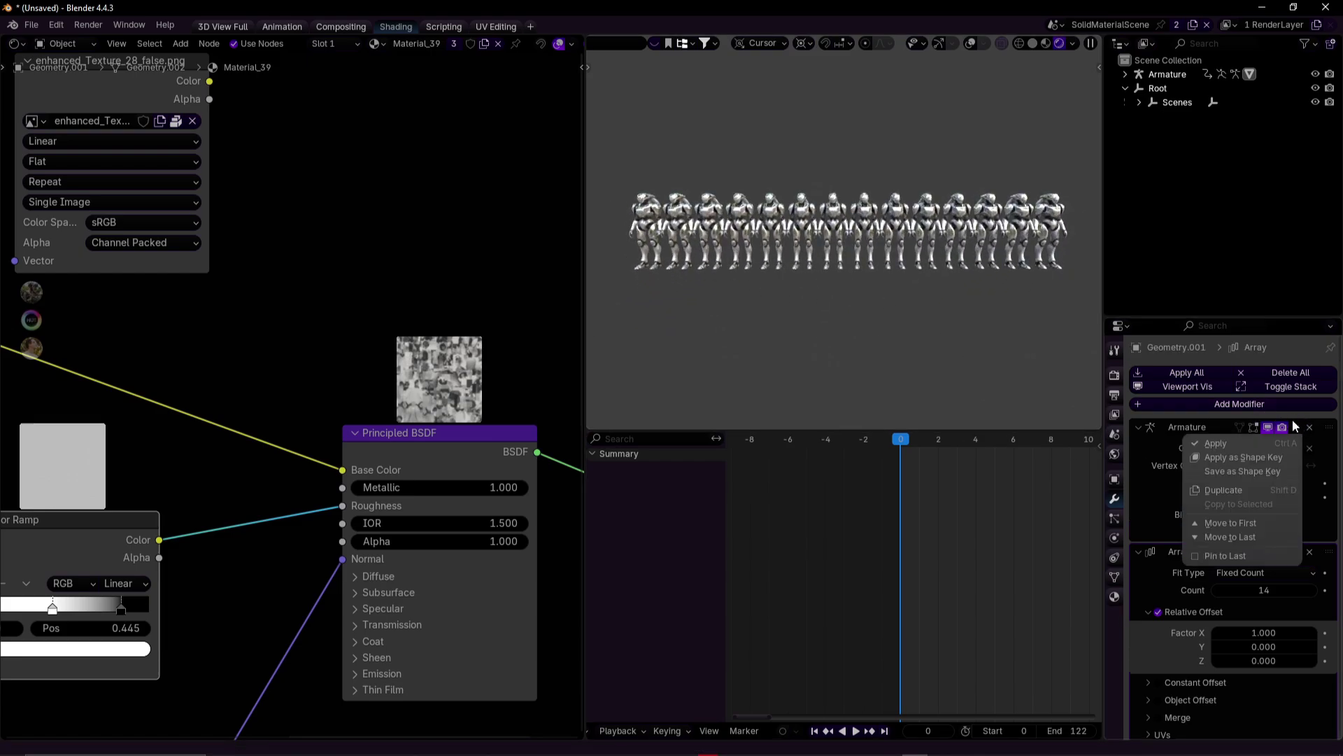
left_click(1251, 488)
scroll(1257, 506, "down", 5)
scroll(1259, 510, "down", 2)
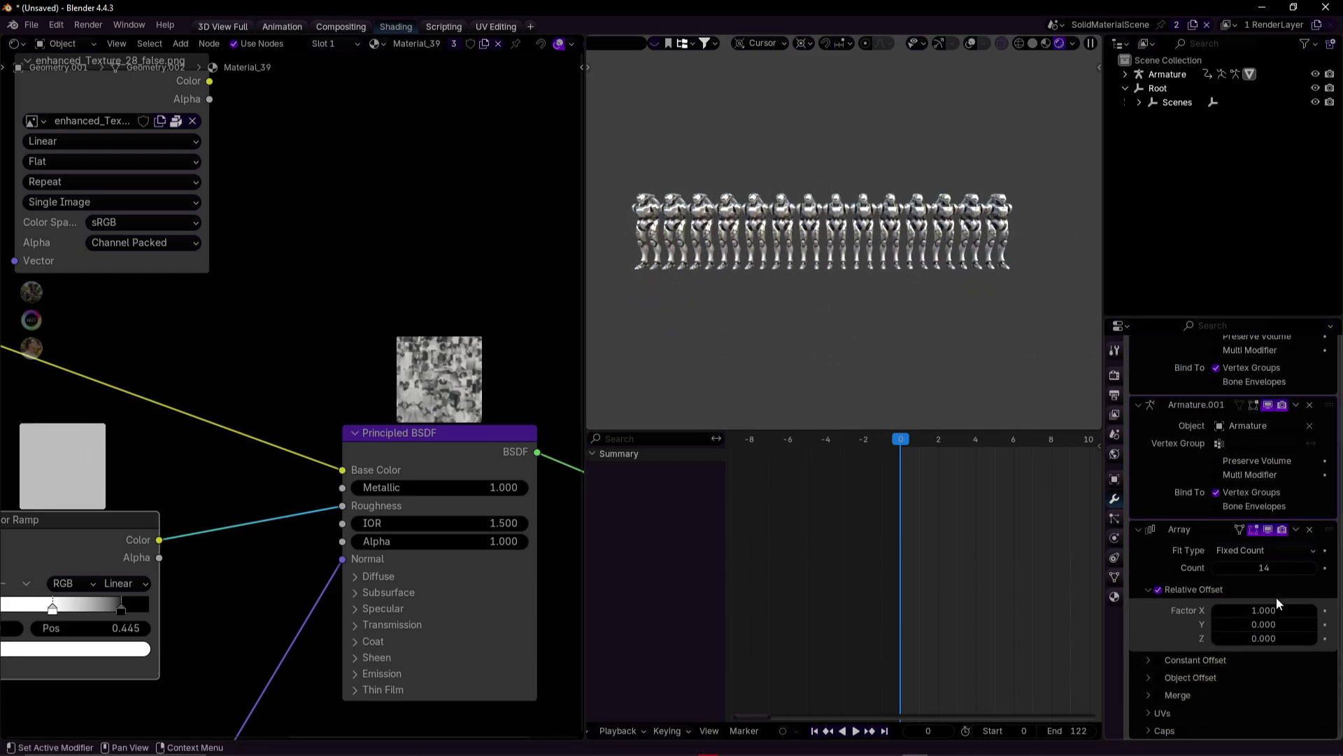
type("0")
key("Return")
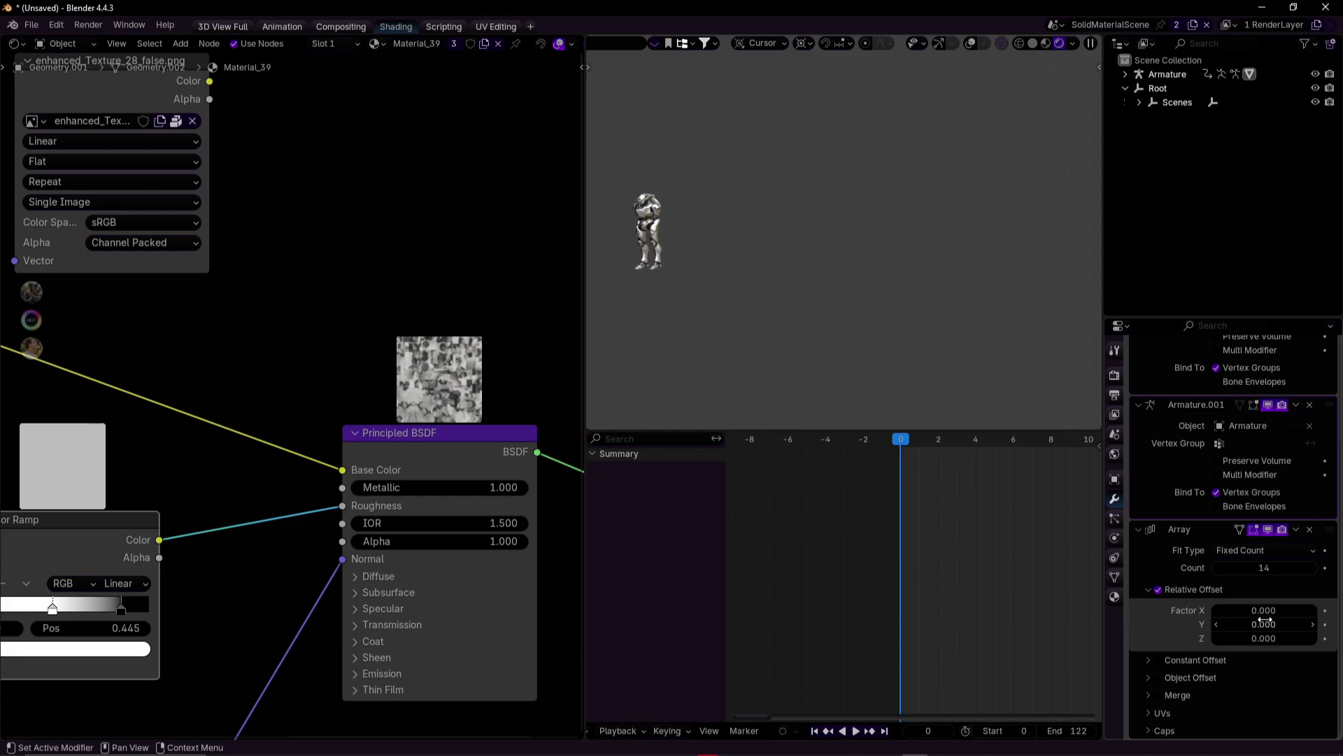
left_click_drag(1263, 623, 1231, 623)
key("ctrl+z")
key("ctrl+z")
scroll(1257, 549, "up", 4)
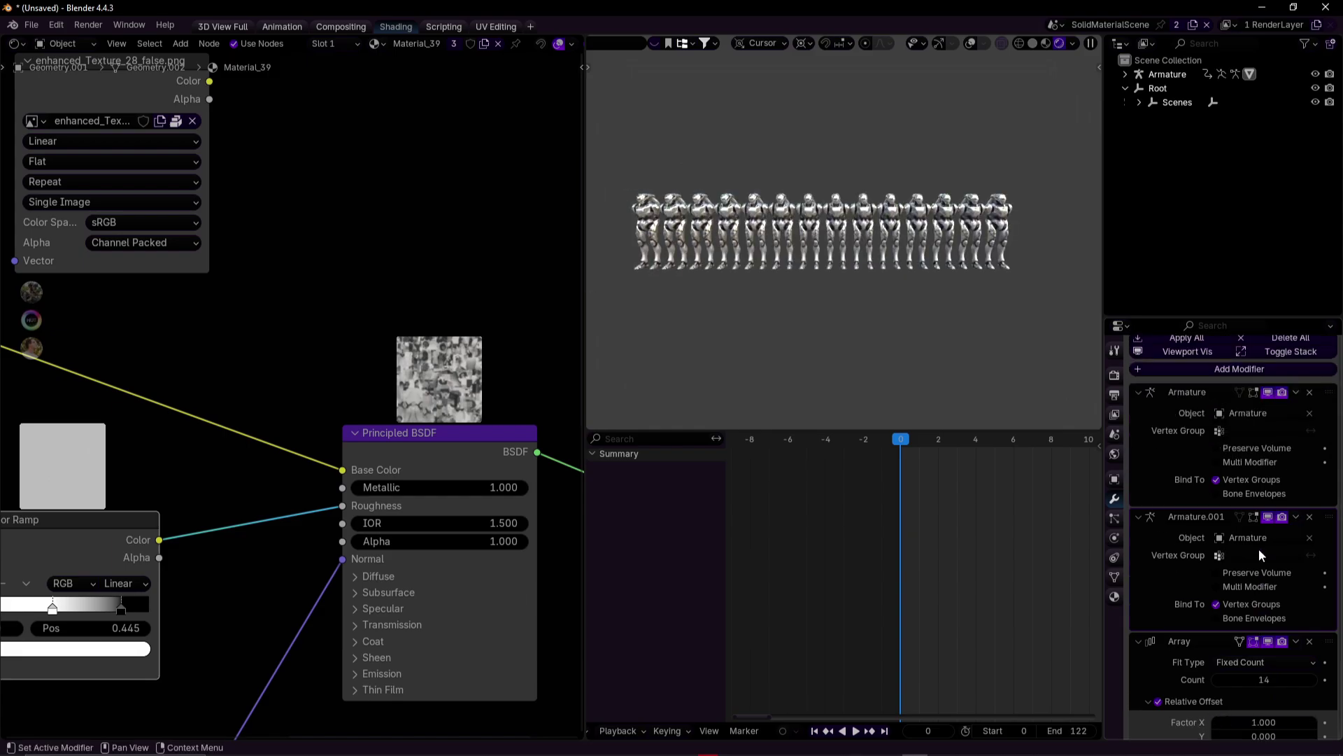
scroll(1261, 547, "down", 5)
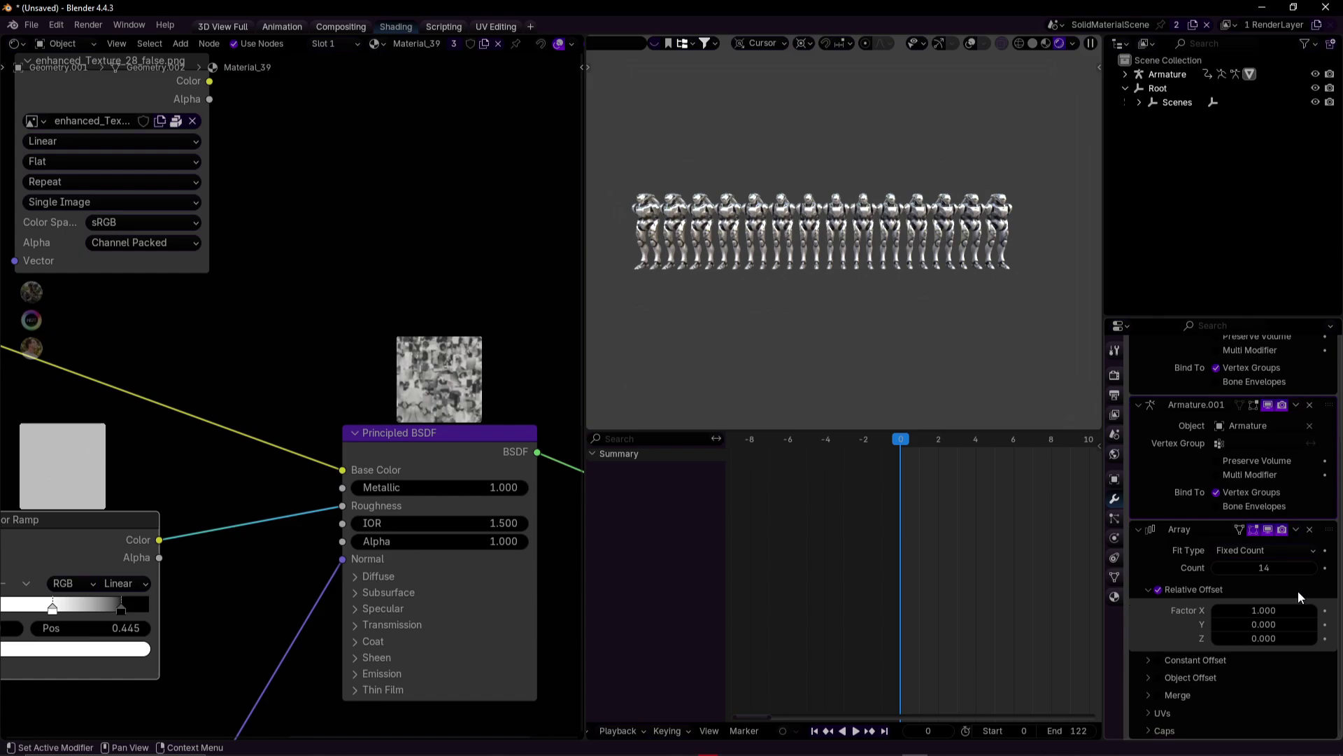
scroll(1292, 596, "up", 3)
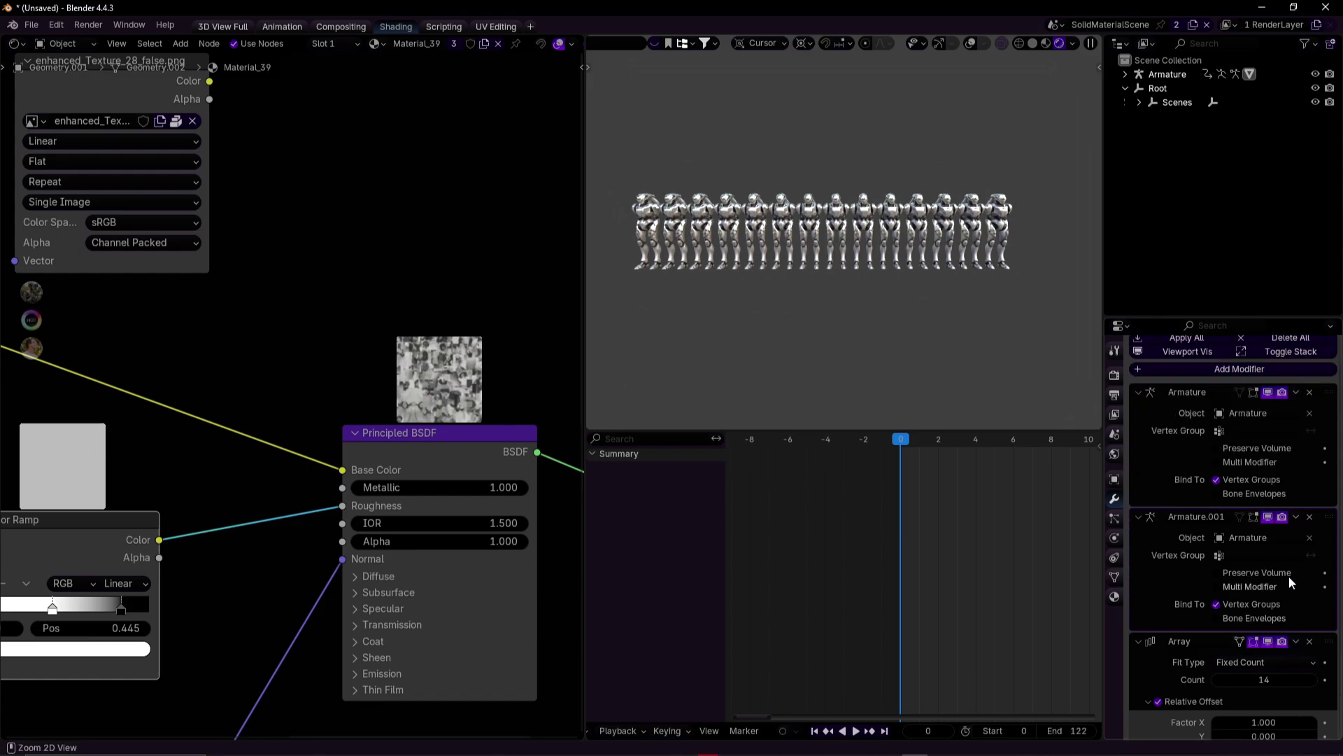
key("ctrl+x")
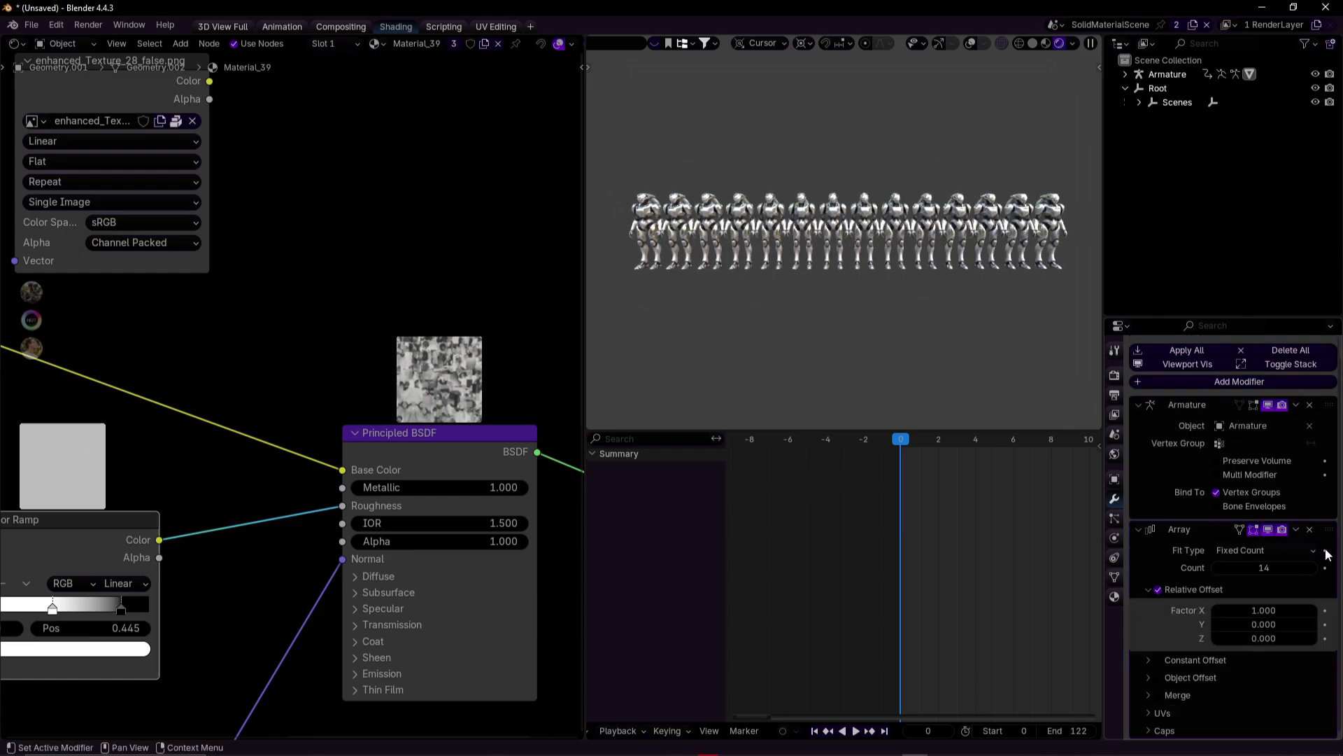
Duplicate the robot's Array modifier and set the original array's relative offset to X 0 and Y 1.
left_click(1296, 529)
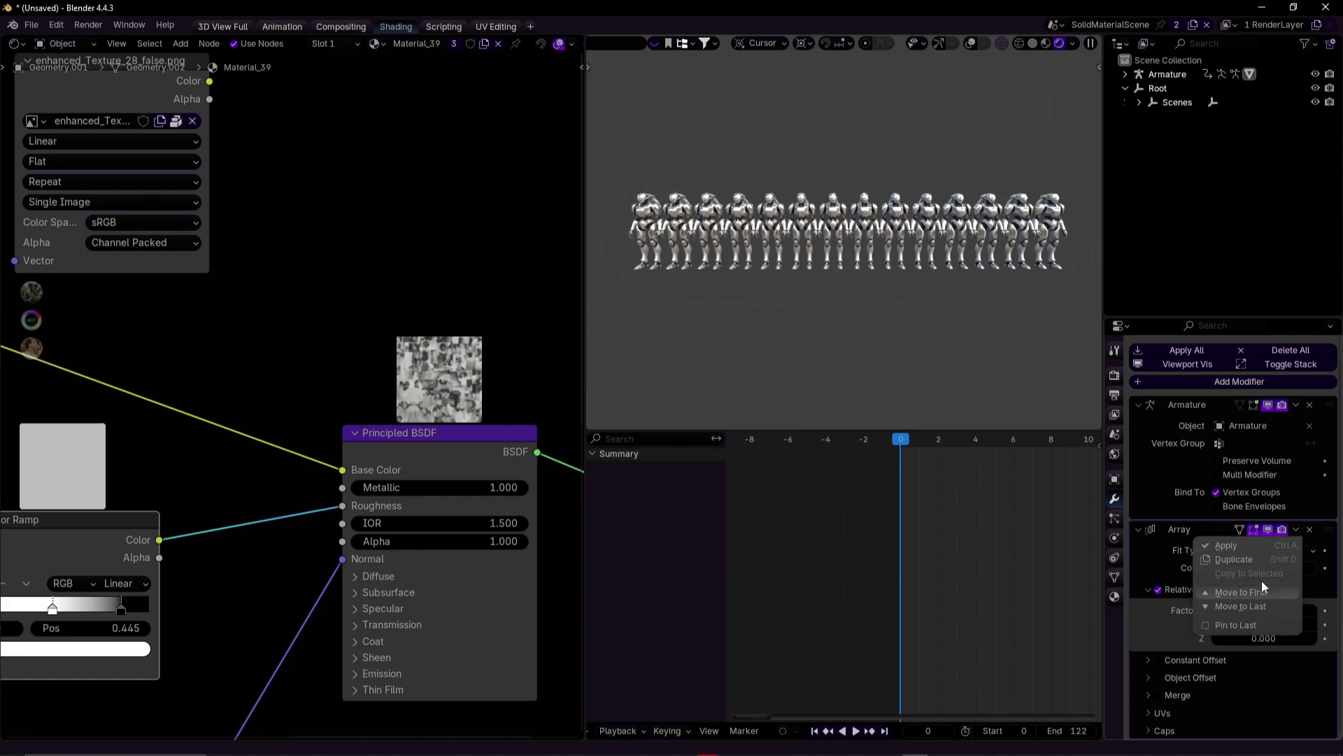
left_click(1234, 559)
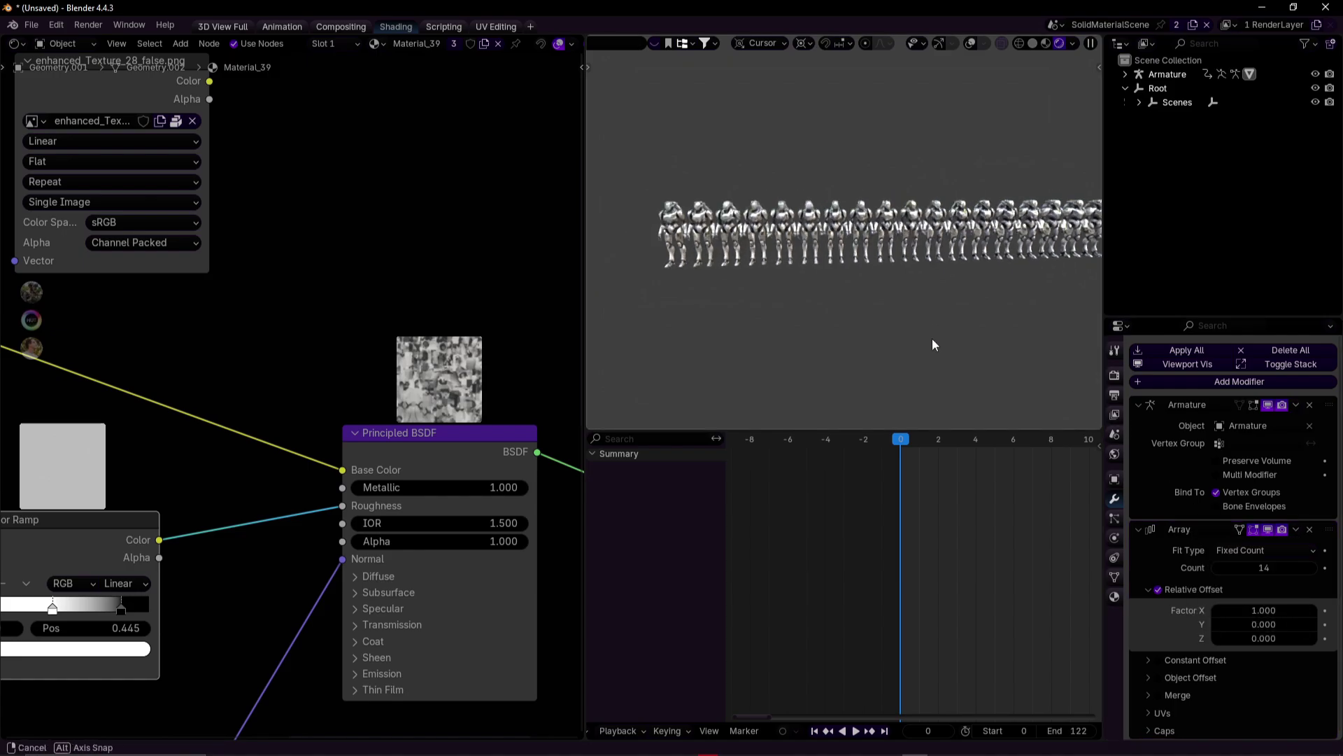
scroll(1219, 610, "down", 4)
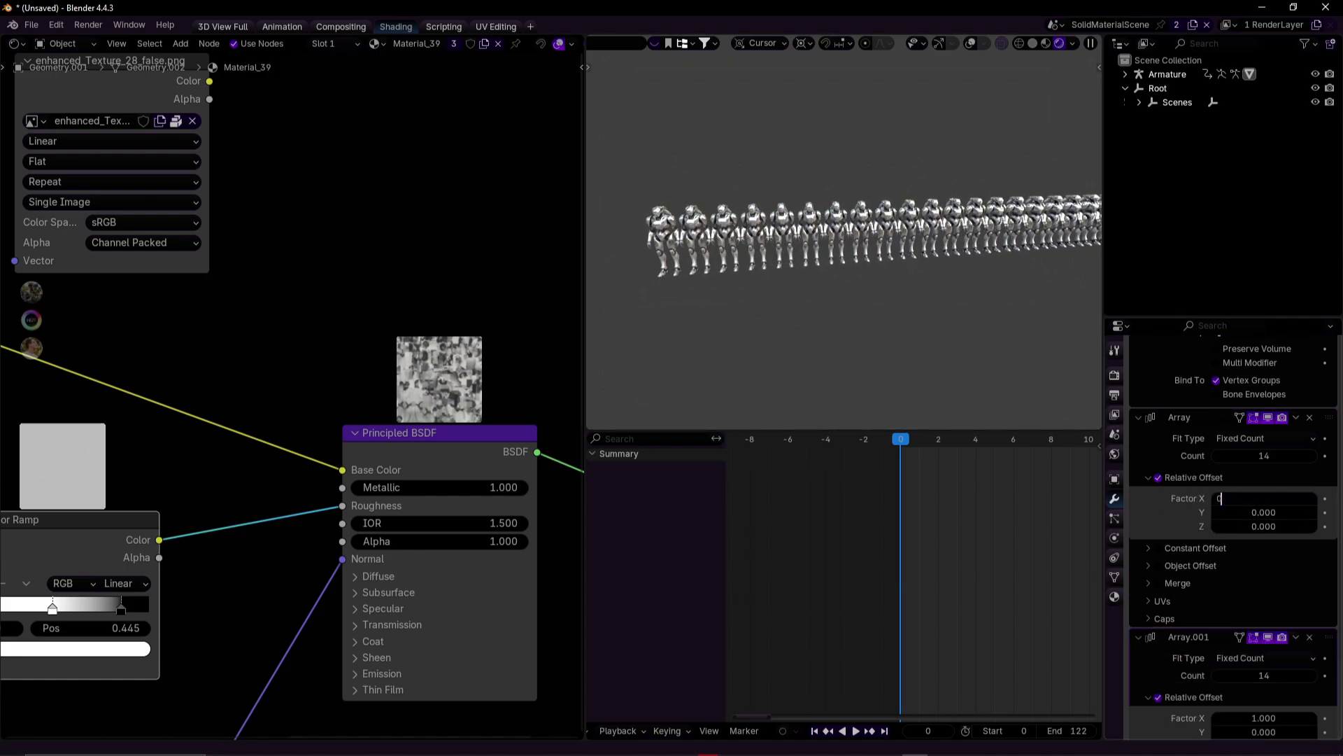
key("Tab")
type("1")
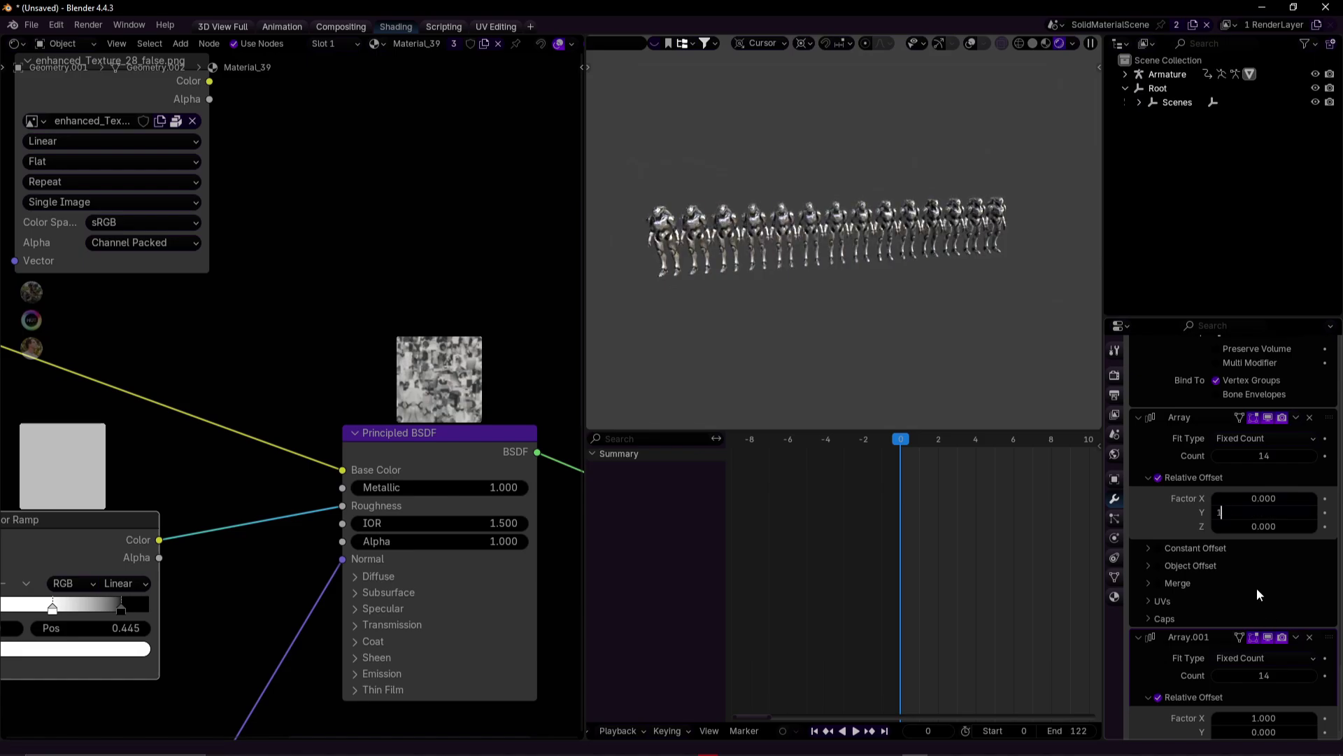
key("Return")
Examine the grid of arrayed robots from between the rows and from above with walk navigation.
middle_click_drag(918, 344, 826, 291)
middle_click_drag(930, 307, 790, 312)
key("shift+grave")
key("w")
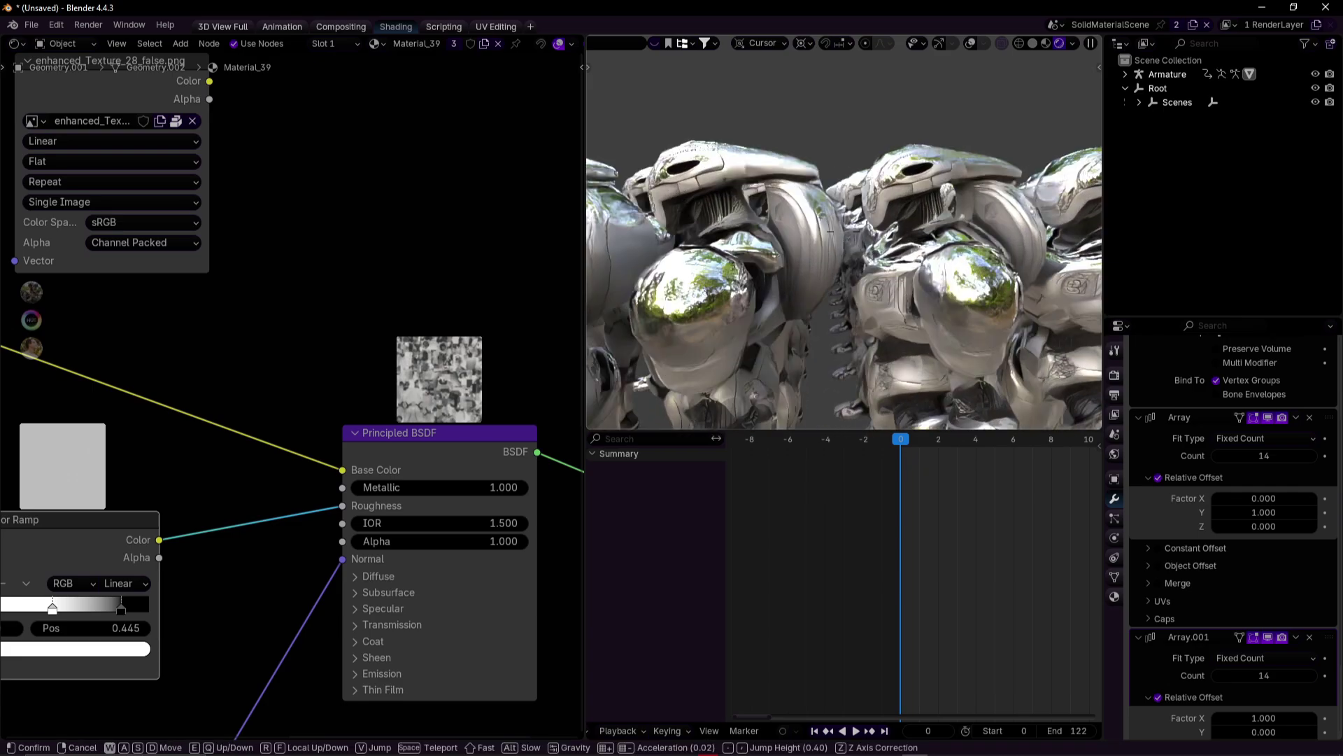
key("w")
scroll(844, 232, "down", 3)
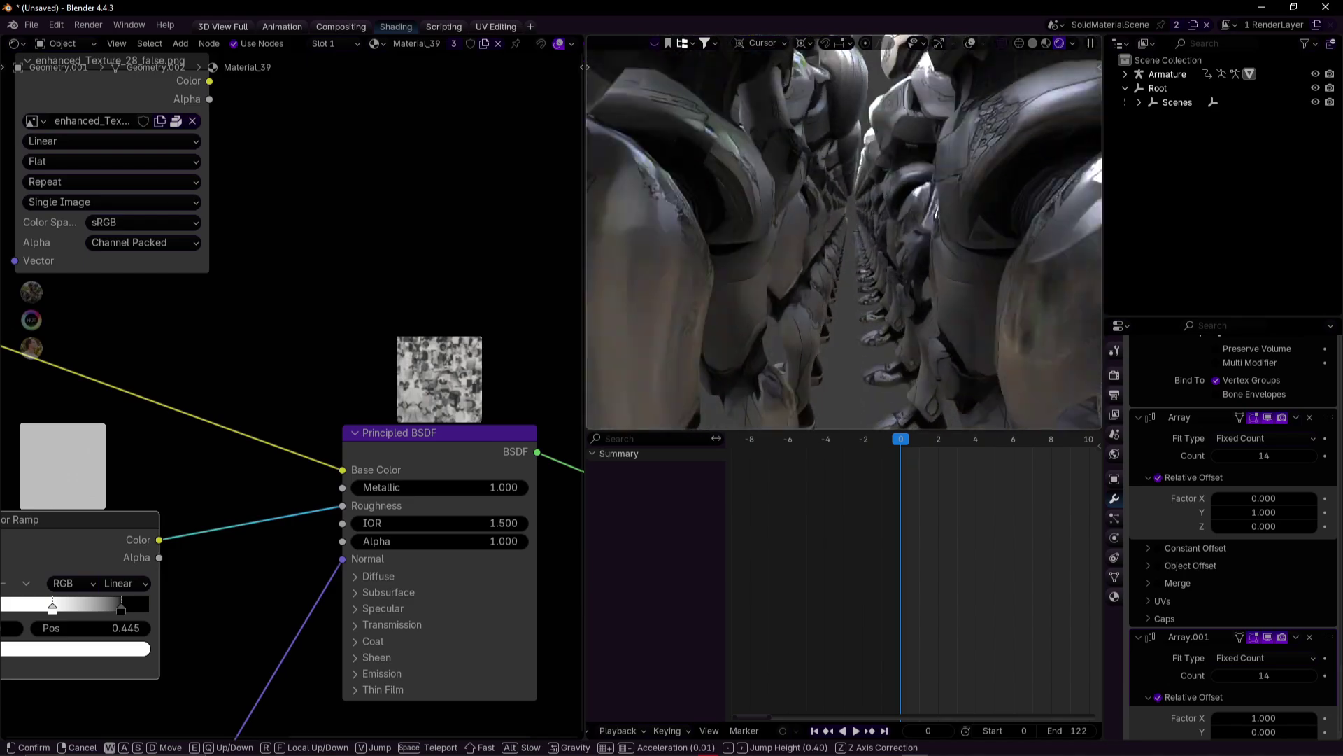
key("shift+s")
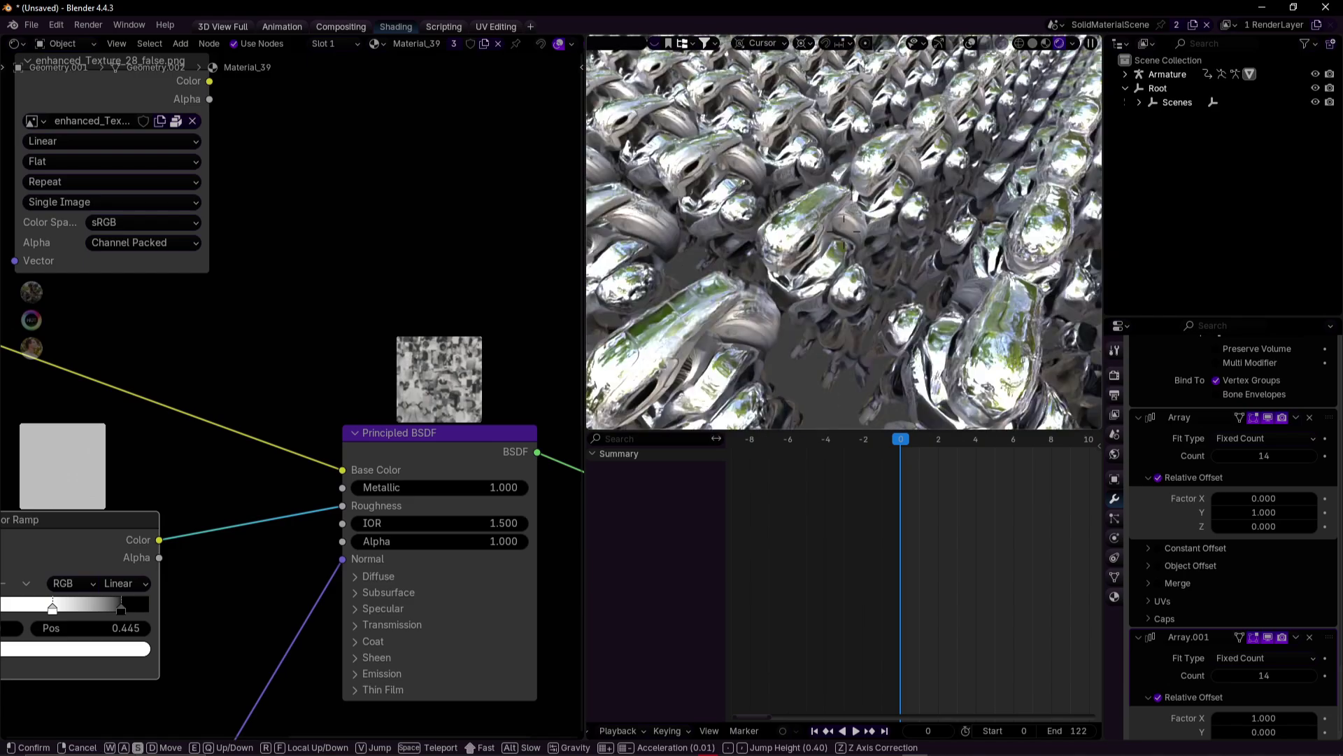
scroll(843, 219, "up", 1)
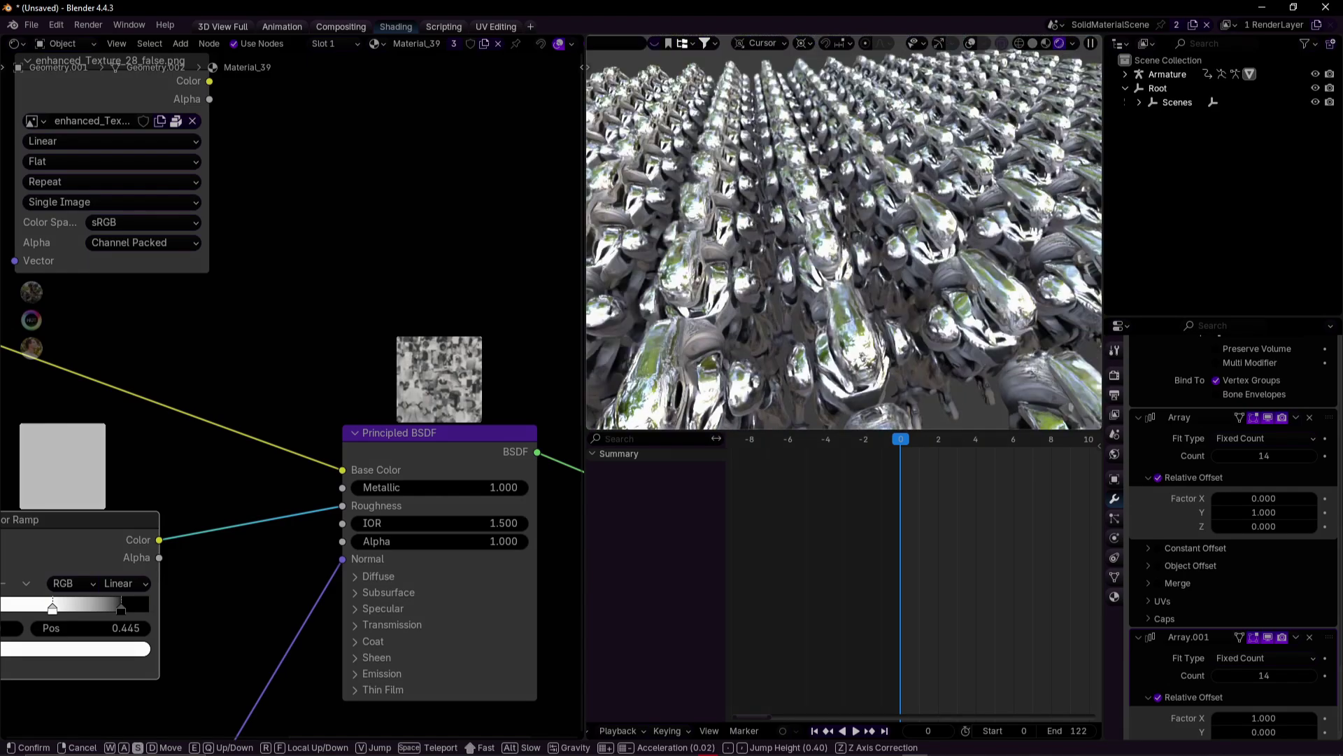
key("a")
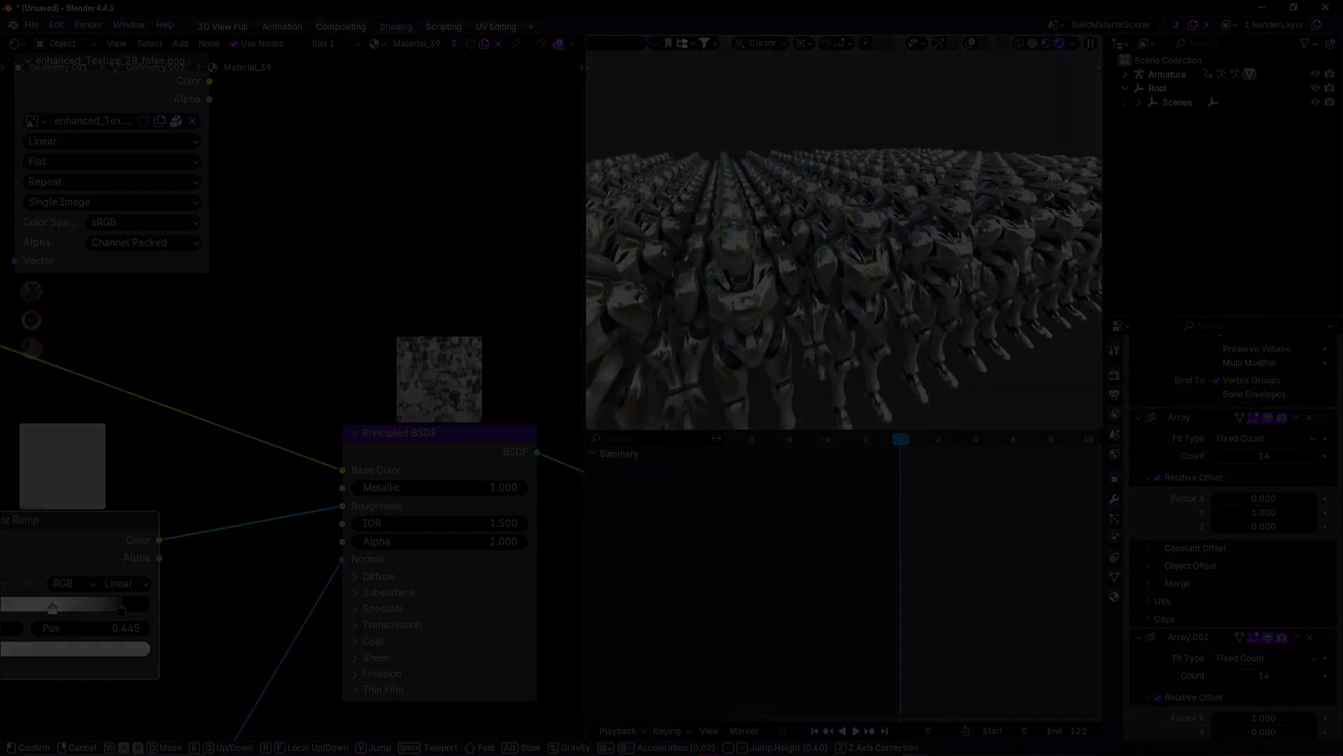